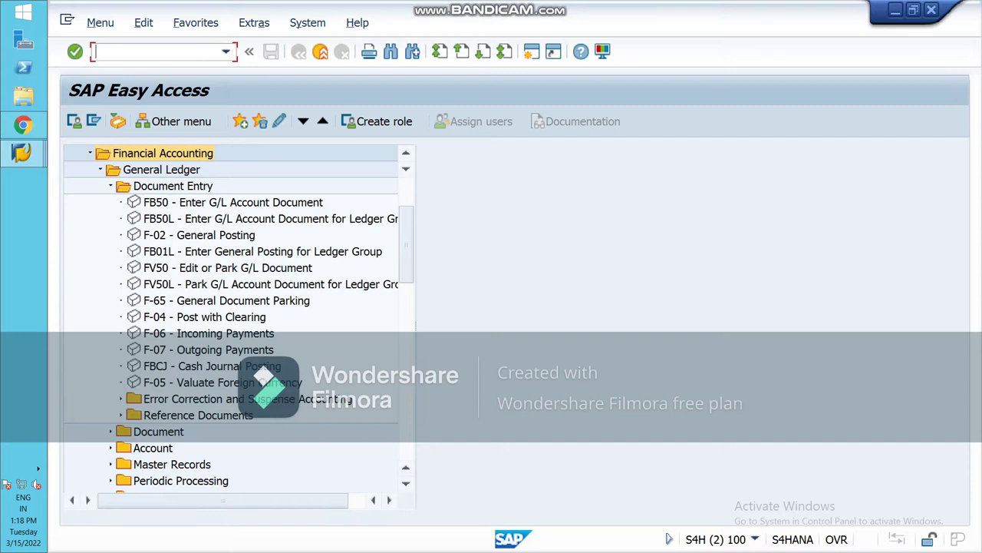
Run transaction SPRO and open the SAP Reference IMG
{"action": "type", "text": "spro"}
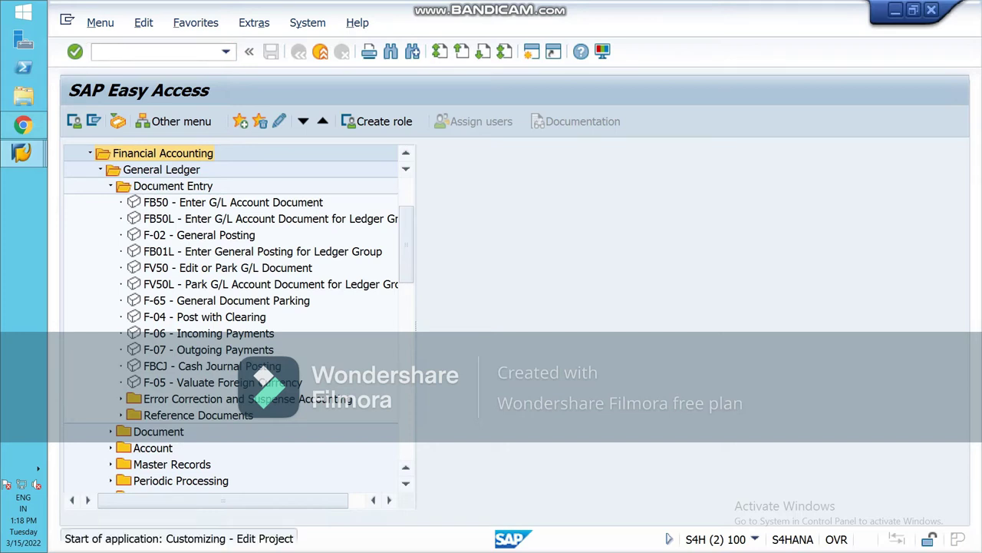
{"action": "key", "text": "Return"}
{"action": "key", "text": "F5"}
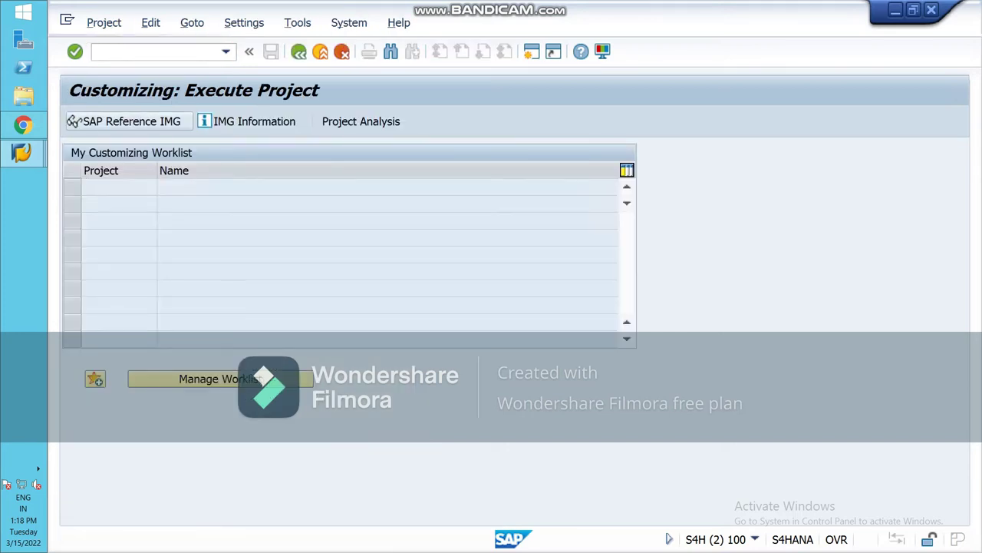
Expand Financial Accounting > Bank Accounting > Business Transactions > Cash Journal in the IMG tree
{"action": "double_click", "coordinate": [172, 316]}
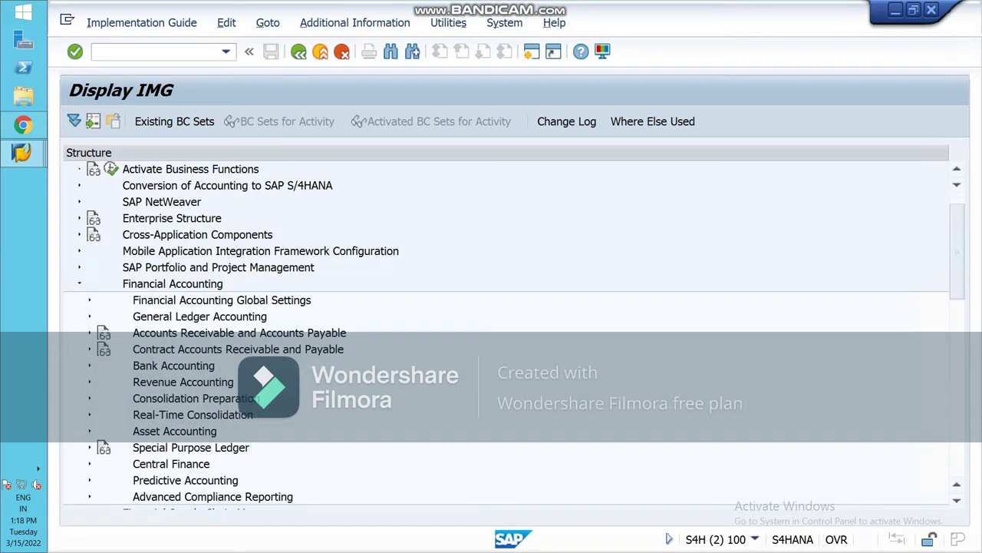
{"action": "double_click", "coordinate": [174, 366]}
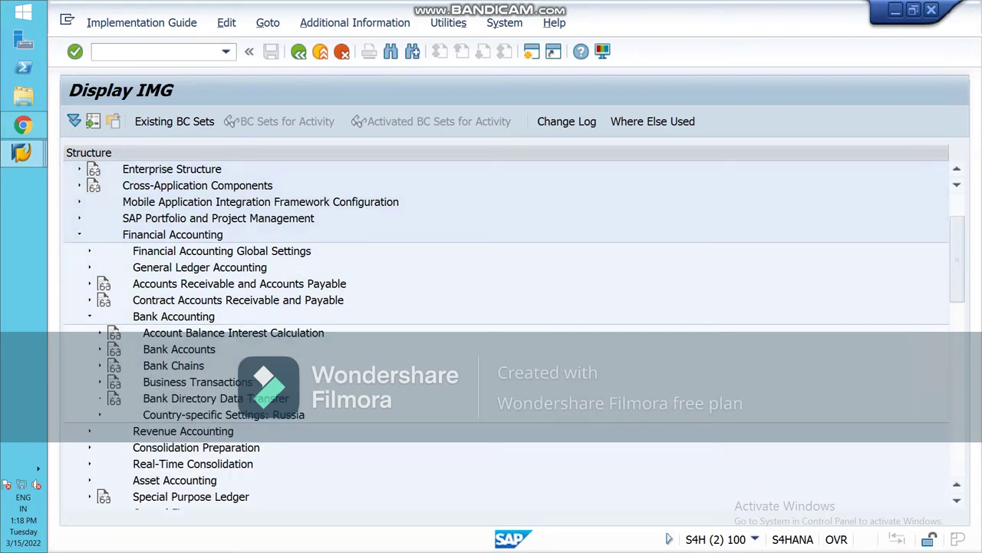
{"action": "left_click", "coordinate": [99, 382]}
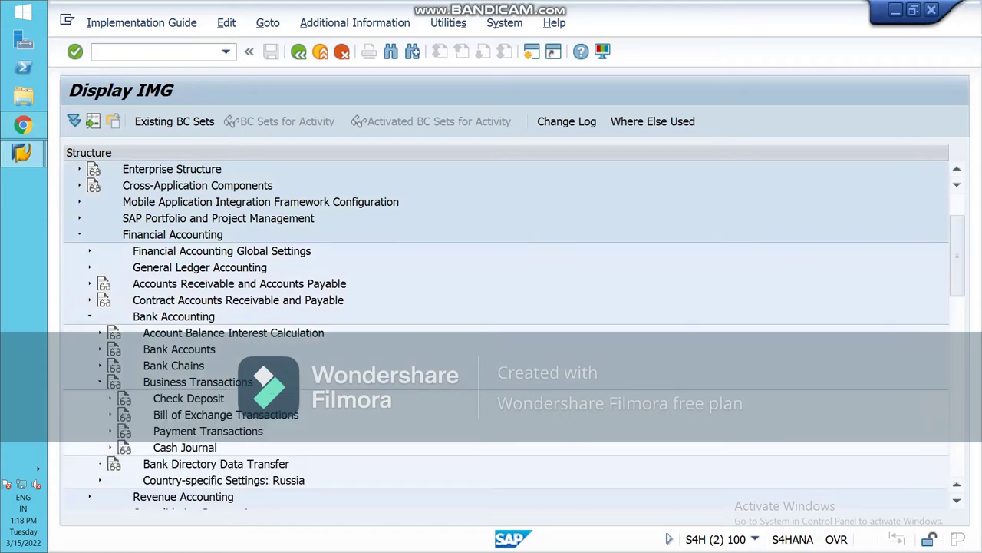
{"action": "scroll", "coordinate": [506, 330], "scroll_direction": "down", "scroll_amount": 1}
{"action": "left_click", "coordinate": [110, 414]}
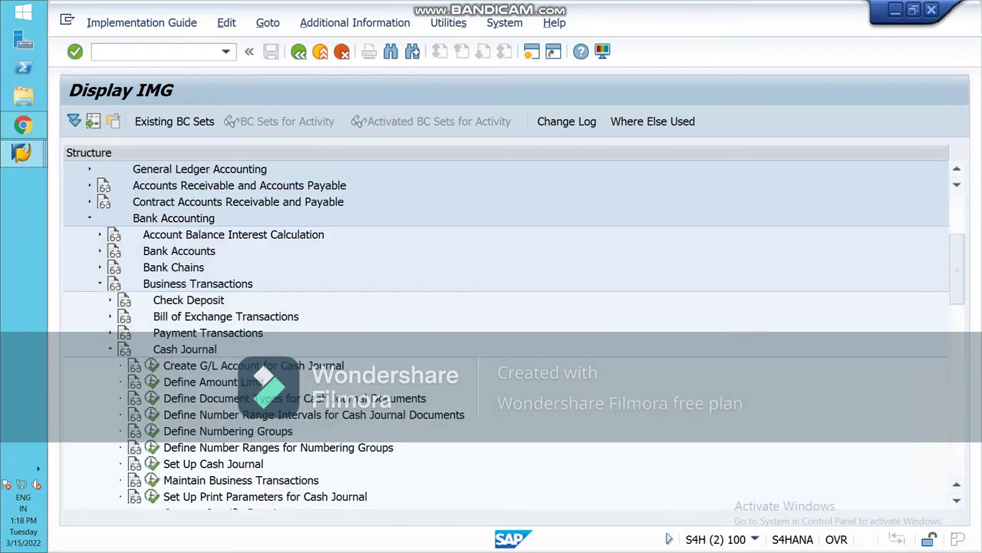
{"action": "scroll", "coordinate": [507, 330], "scroll_direction": "down", "scroll_amount": 1}
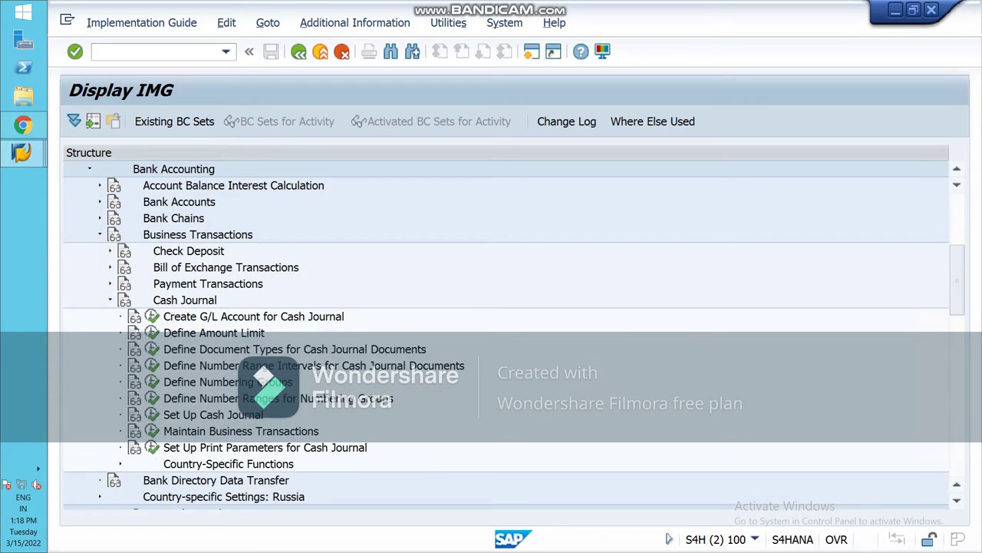
{"action": "scroll", "coordinate": [507, 330], "scroll_direction": "down", "scroll_amount": 1}
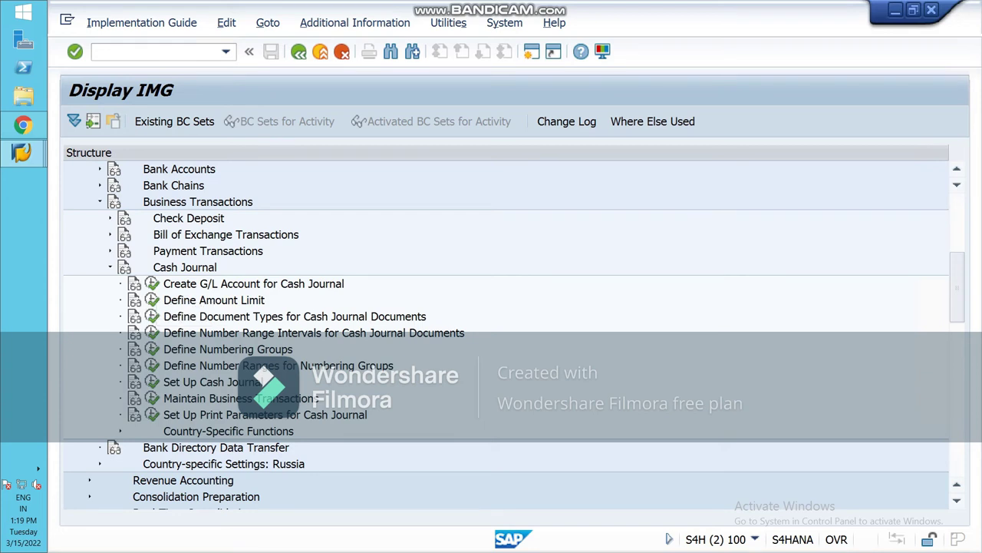
Launch Create G/L Account for Cash Journal and switch the company code from NIL1 to NCG1
{"action": "left_click", "coordinate": [152, 284]}
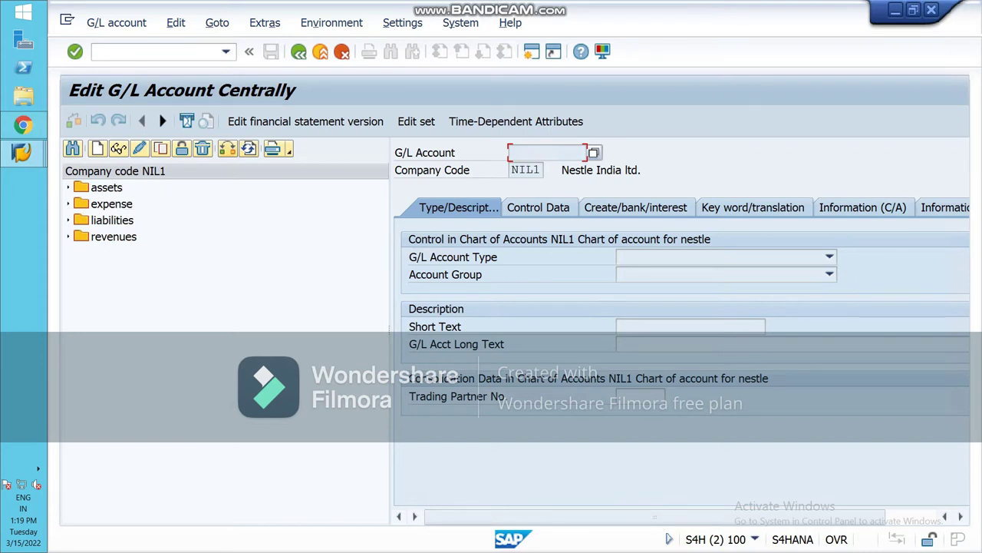
{"action": "left_click", "coordinate": [226, 148]}
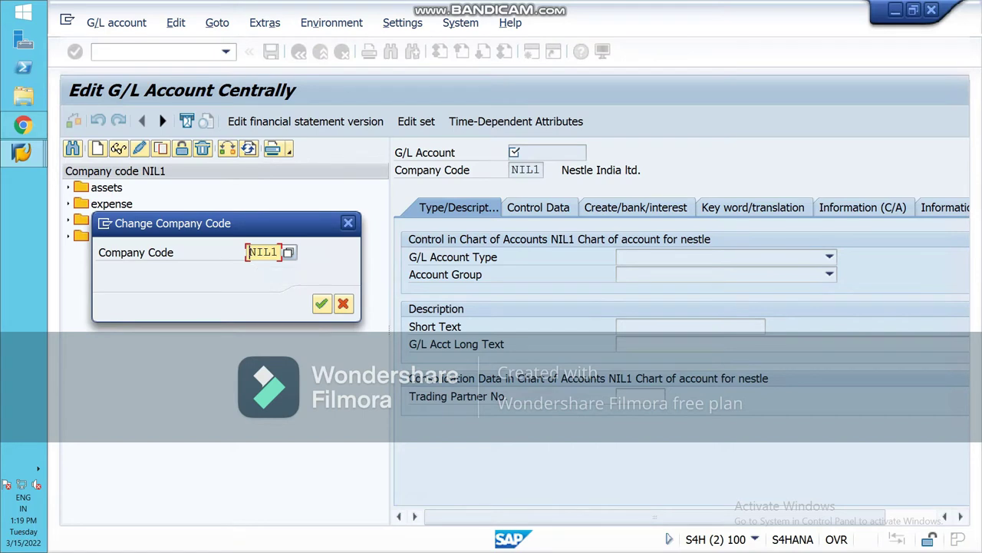
{"action": "key", "text": "BackSpace"}
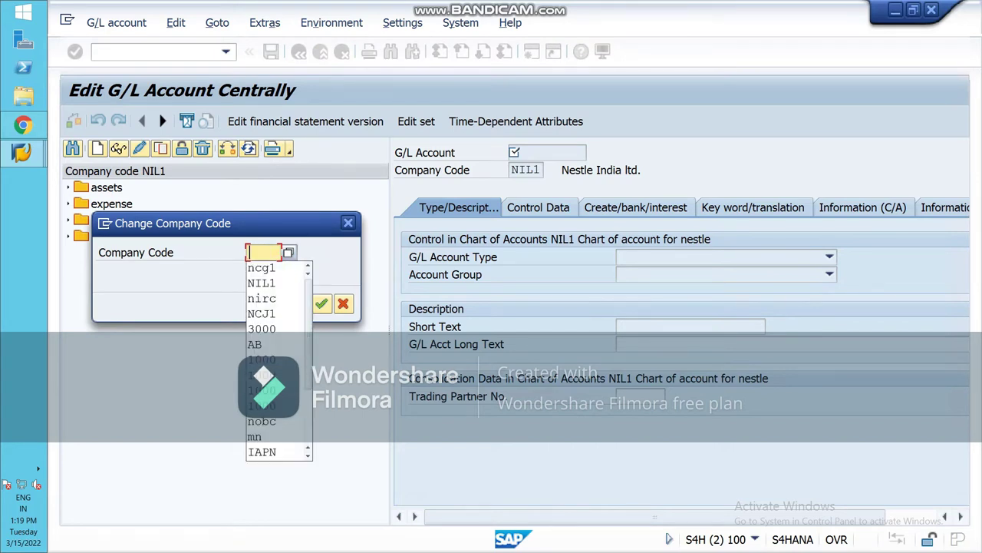
{"action": "type", "text": "ncg1"}
{"action": "key", "text": "Return"}
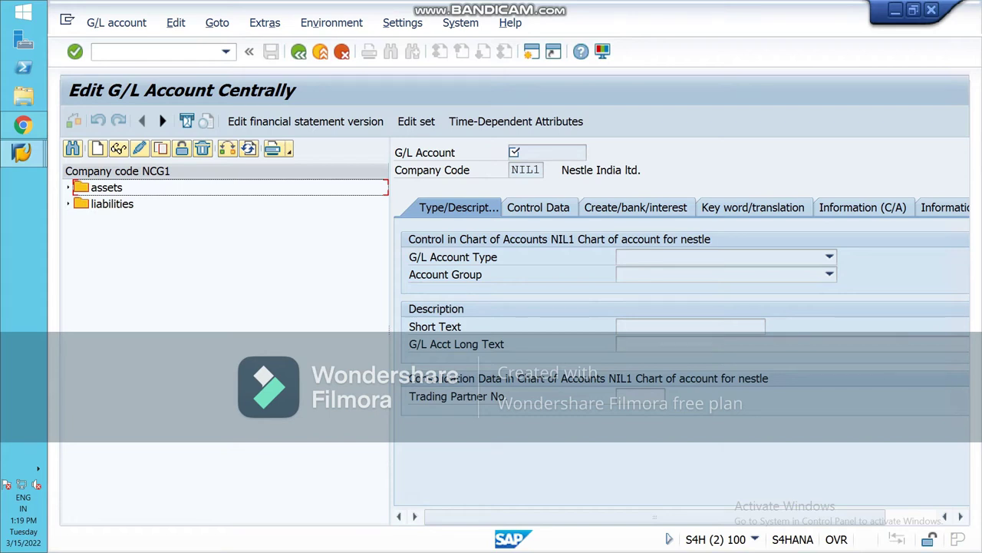
Expand the NCG1 asset accounts and cancel a started new-account creation
{"action": "key", "text": "Right"}
{"action": "key", "text": "F5"}
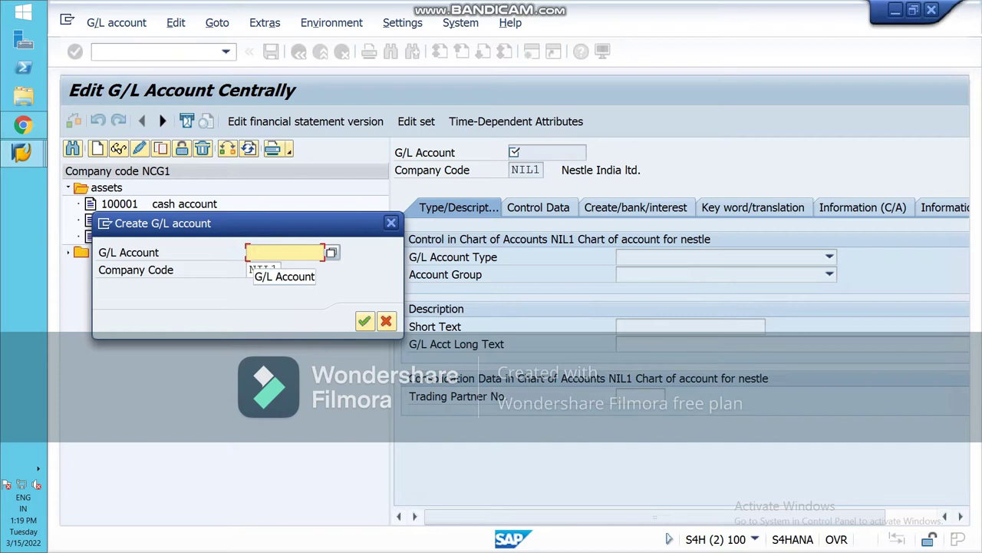
{"action": "left_click", "coordinate": [391, 223]}
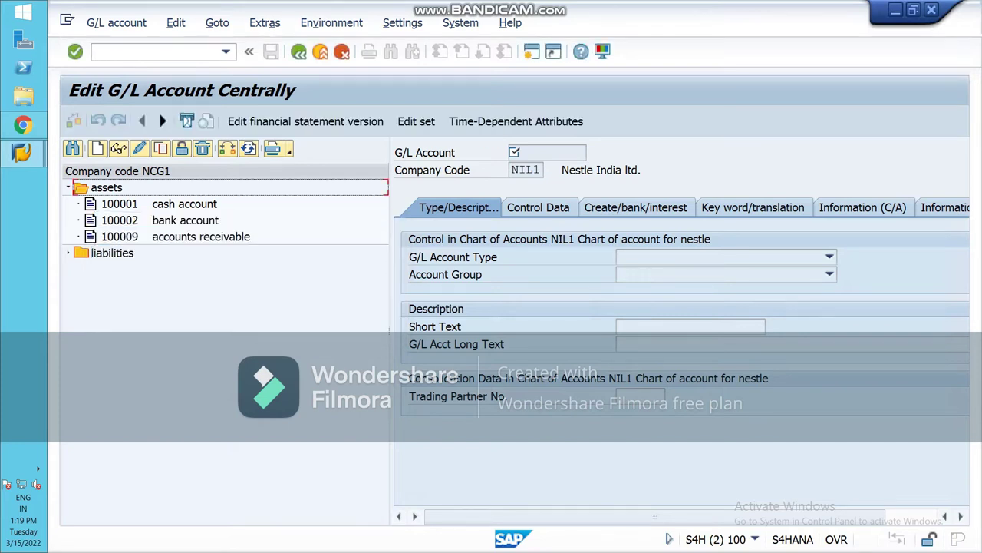
Start a new G/L account 100010 under assets in company code NCG1
{"action": "key", "text": "shift+F10"}
{"action": "key", "text": "Return"}
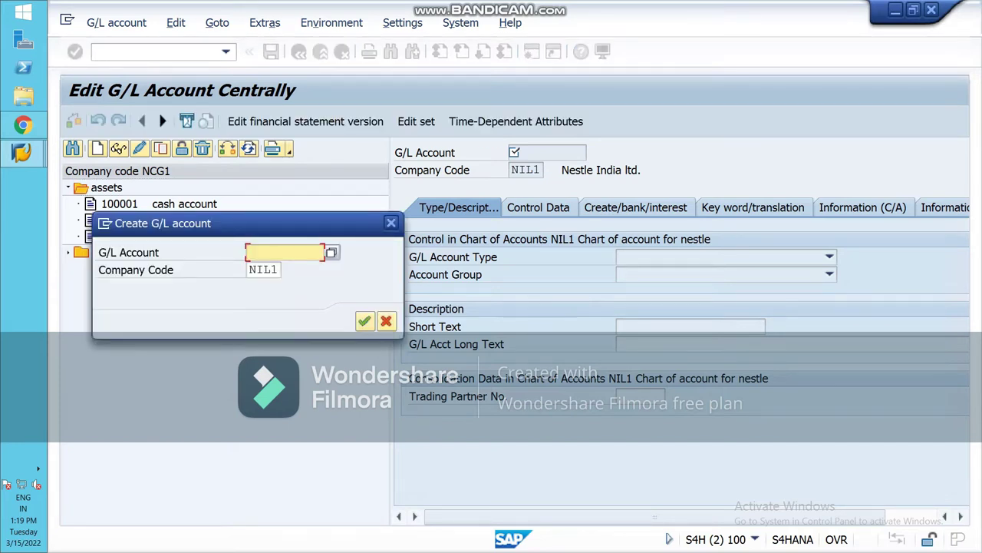
{"action": "type", "text": "☑"}
{"action": "key", "text": "Tab"}
{"action": "key", "text": "BackSpace"}
{"action": "key", "text": "BackSpace"}
{"action": "key", "text": "BackSpace"}
{"action": "key", "text": "BackSpace"}
{"action": "type", "text": "ncg"}
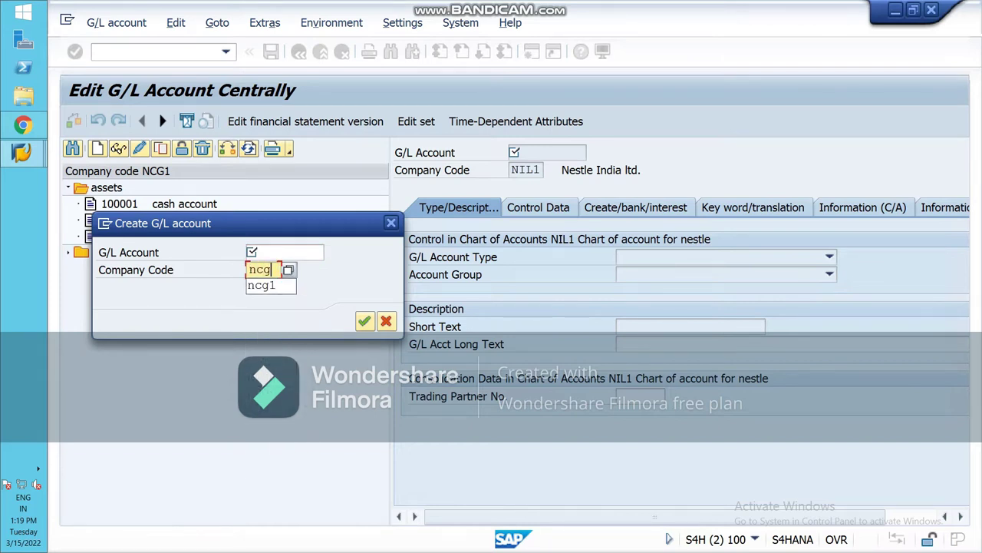
{"action": "type", "text": "1"}
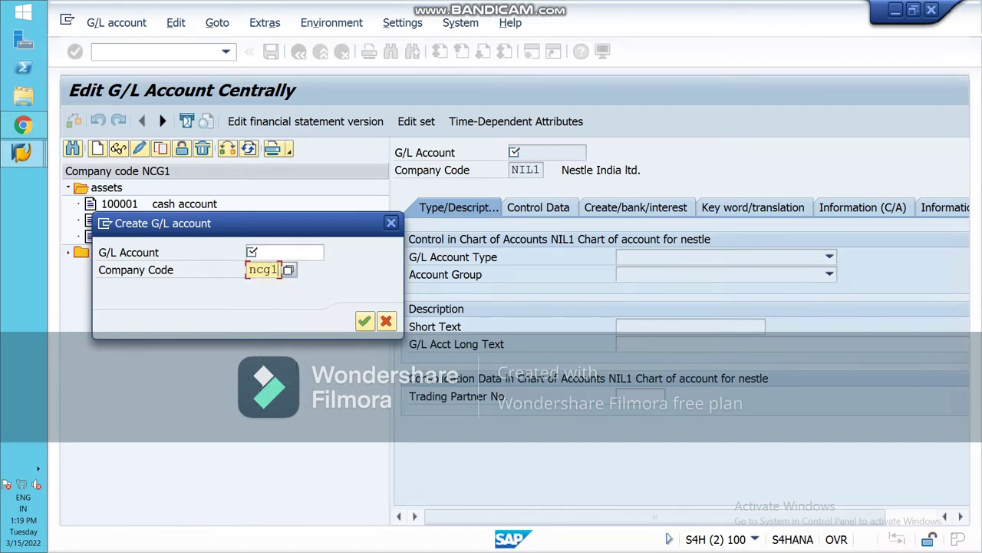
{"action": "left_click", "coordinate": [261, 252]}
{"action": "type", "text": "1"}
{"action": "key", "text": "Down"}
{"action": "key", "text": "Down"}
{"action": "key", "text": "Down"}
{"action": "key", "text": "Return"}
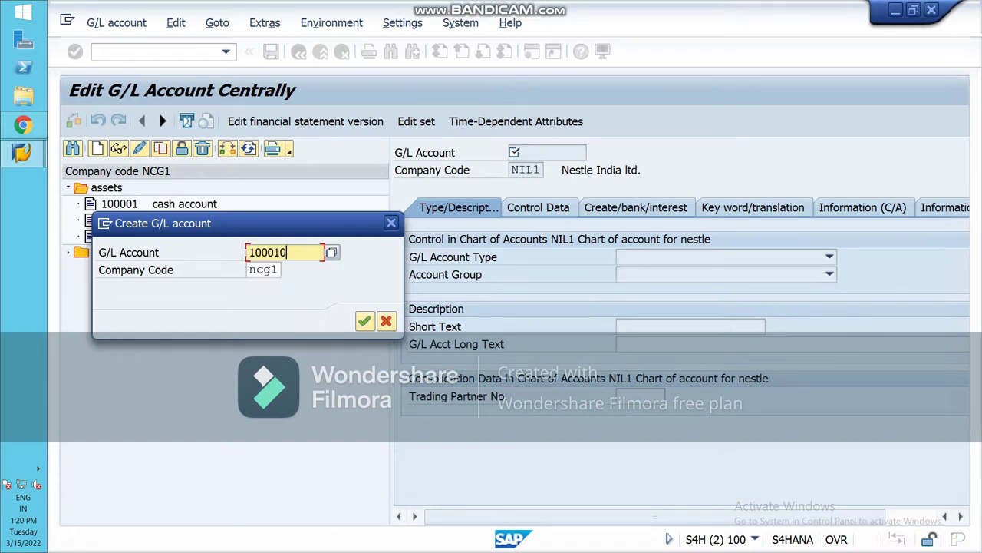
{"action": "key", "text": "Return"}
Make it an X Balance Sheet Account in group ASST with short text PETTY CASH A/C
{"action": "key", "text": "F4"}
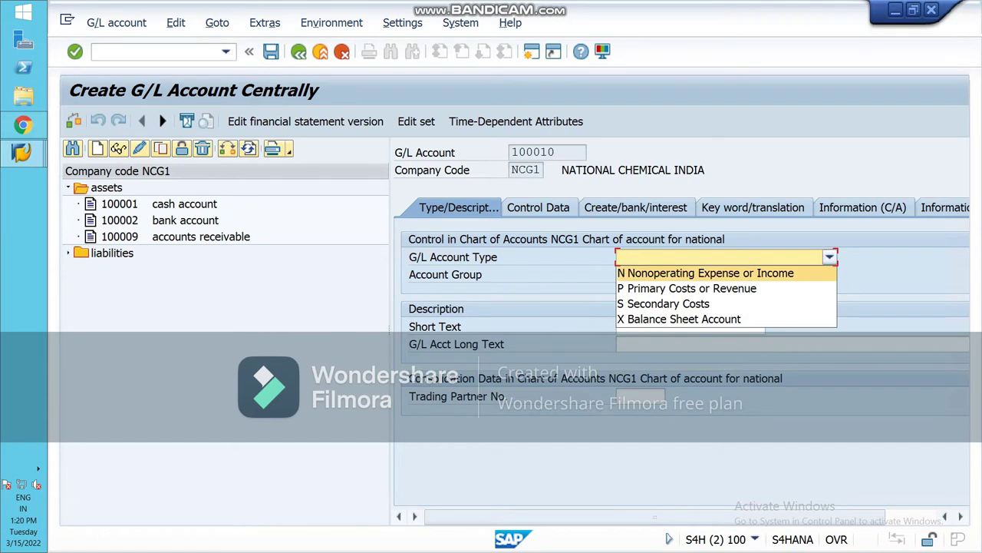
{"action": "key", "text": "Down"}
{"action": "key", "text": "Down"}
{"action": "key", "text": "Down"}
{"action": "key", "text": "Return"}
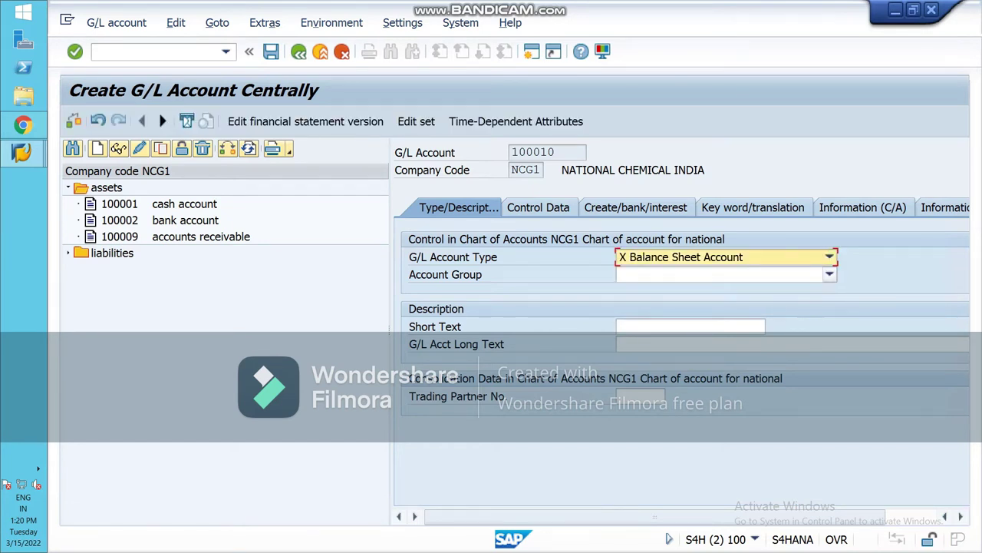
{"action": "key", "text": "Tab"}
{"action": "key", "text": "F4"}
{"action": "key", "text": "Down"}
{"action": "key", "text": "Up"}
{"action": "key", "text": "Return"}
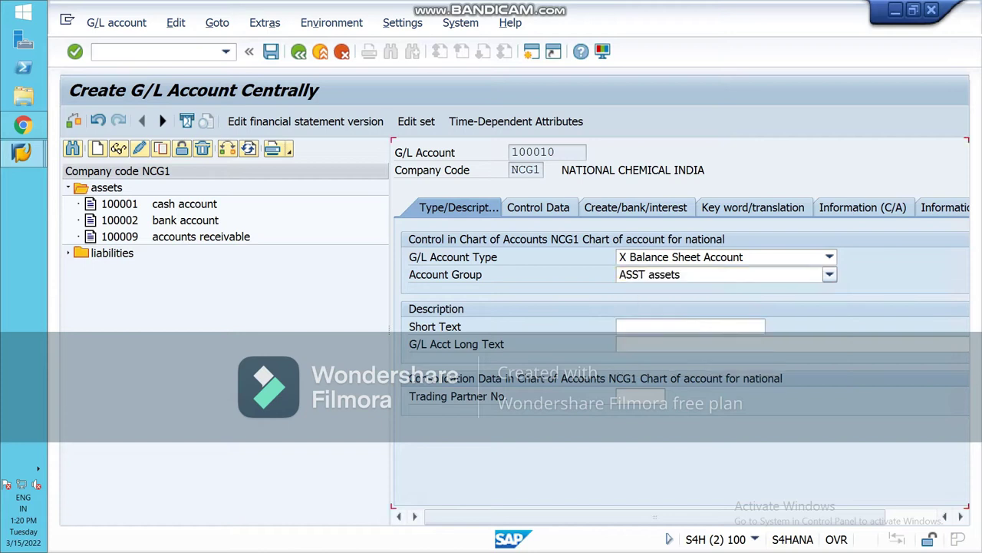
{"action": "key", "text": "Tab"}
{"action": "type", "text": "petty"}
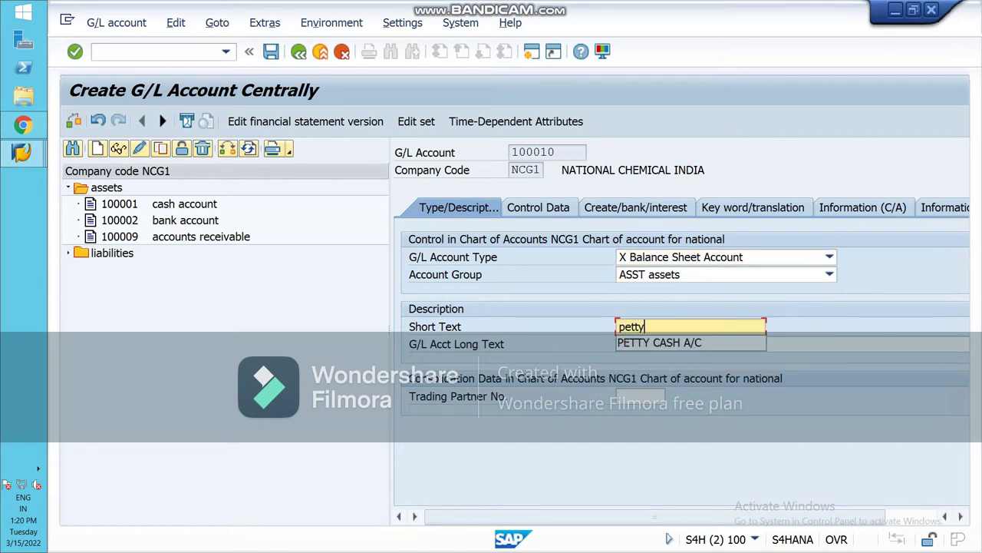
{"action": "key", "text": "Down"}
{"action": "key", "text": "Return"}
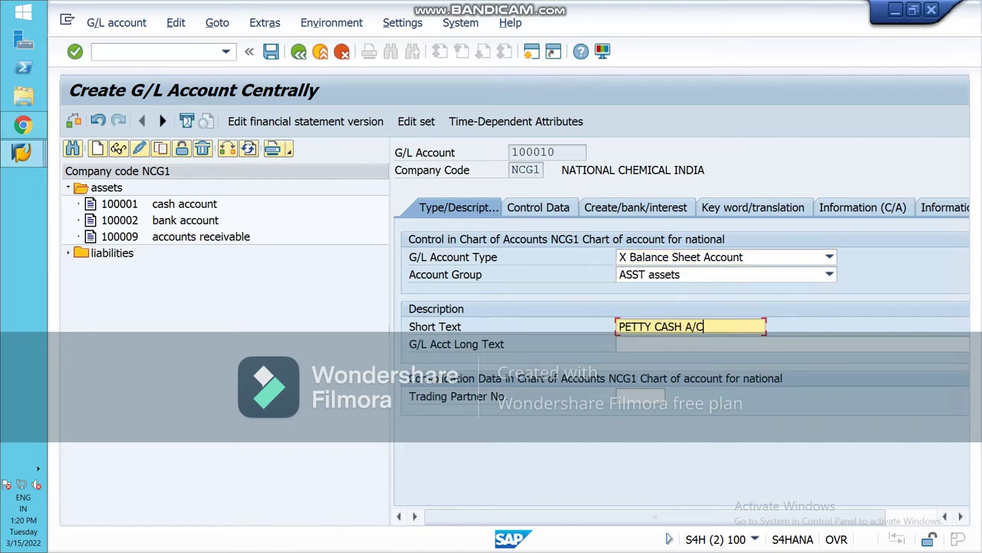
Set the account currency to RUB in the control data
{"action": "left_click", "coordinate": [538, 207]}
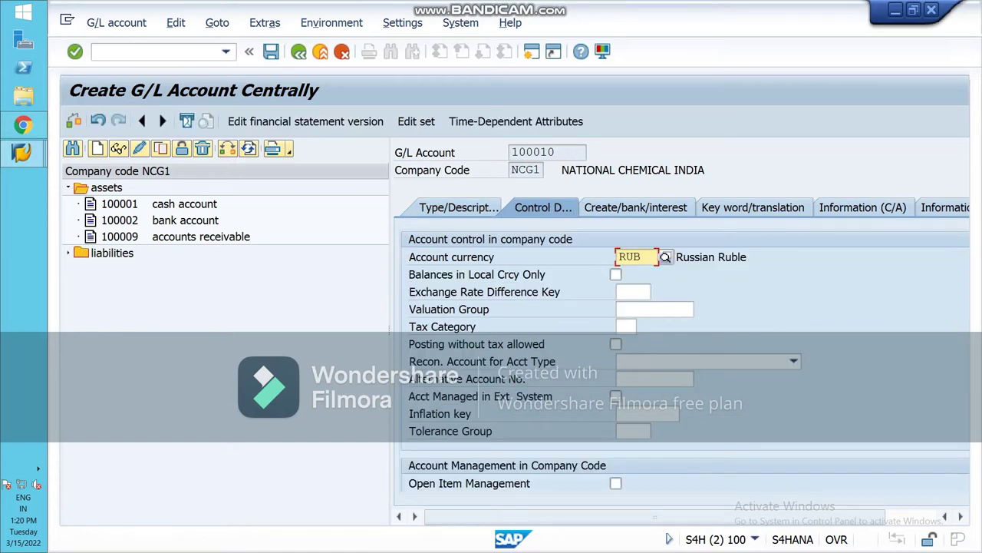
{"action": "key", "text": "BackSpace"}
{"action": "key", "text": "BackSpace"}
{"action": "type", "text": "ub"}
{"action": "key", "text": "BackSpace"}
{"action": "key", "text": "BackSpace"}
{"action": "type", "text": "UB"}
Assign field status group G001, tick Post Automatically Only, and save the account
{"action": "left_click", "coordinate": [635, 207]}
{"action": "key", "text": "F4"}
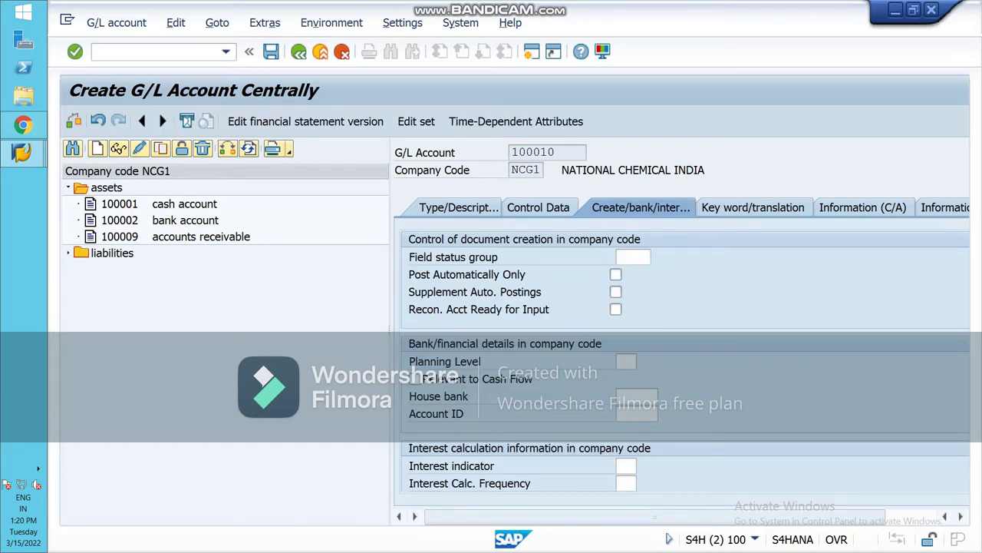
{"action": "key", "text": "Down"}
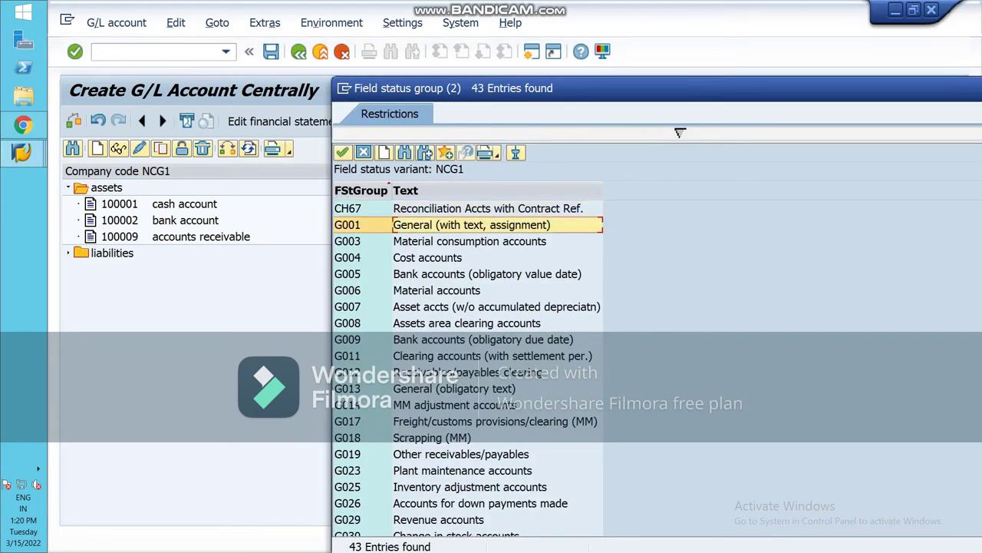
{"action": "key", "text": "Return"}
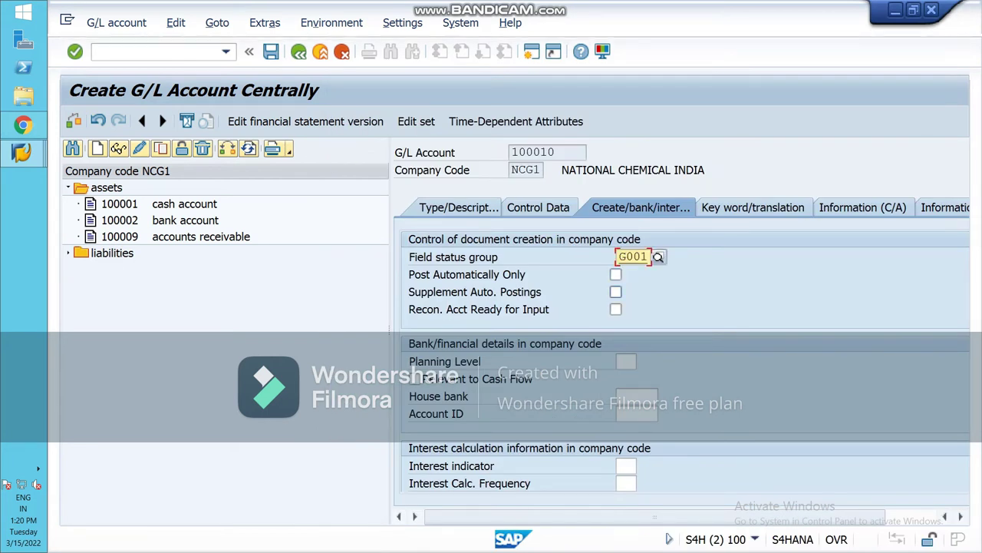
{"action": "left_click", "coordinate": [615, 274]}
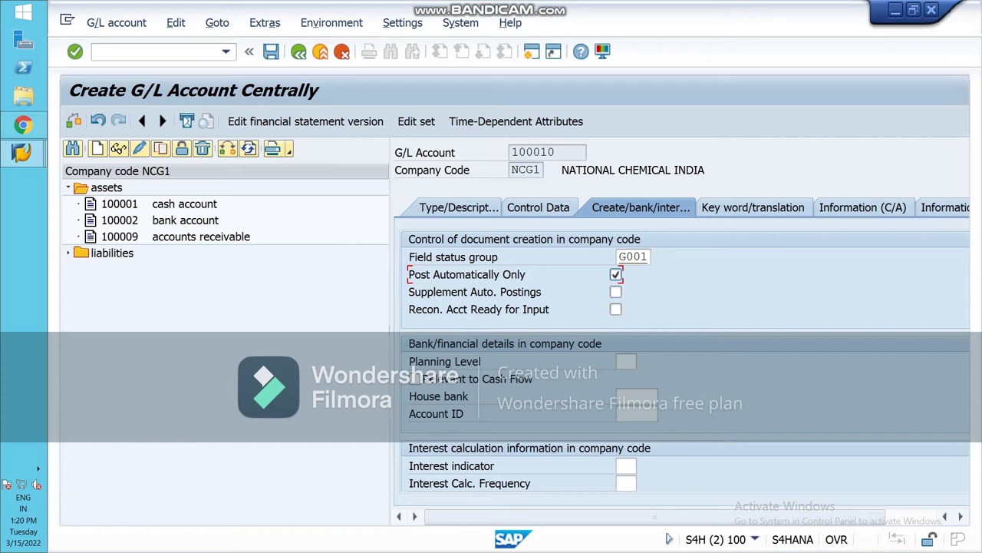
{"action": "left_click", "coordinate": [271, 52]}
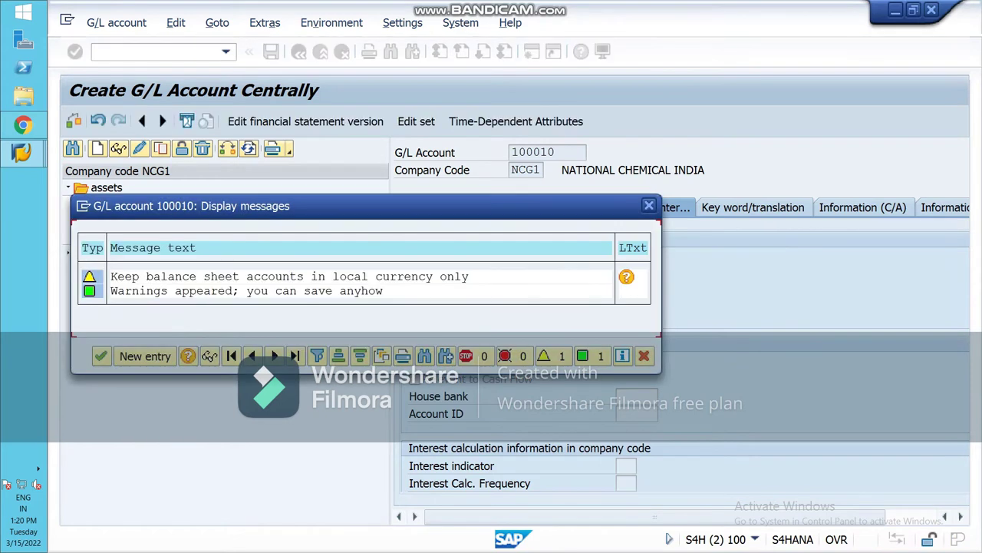
Accept the warnings to save account 100010, then open Define Document Types for Cash Journal Documents
{"action": "left_click", "coordinate": [101, 355]}
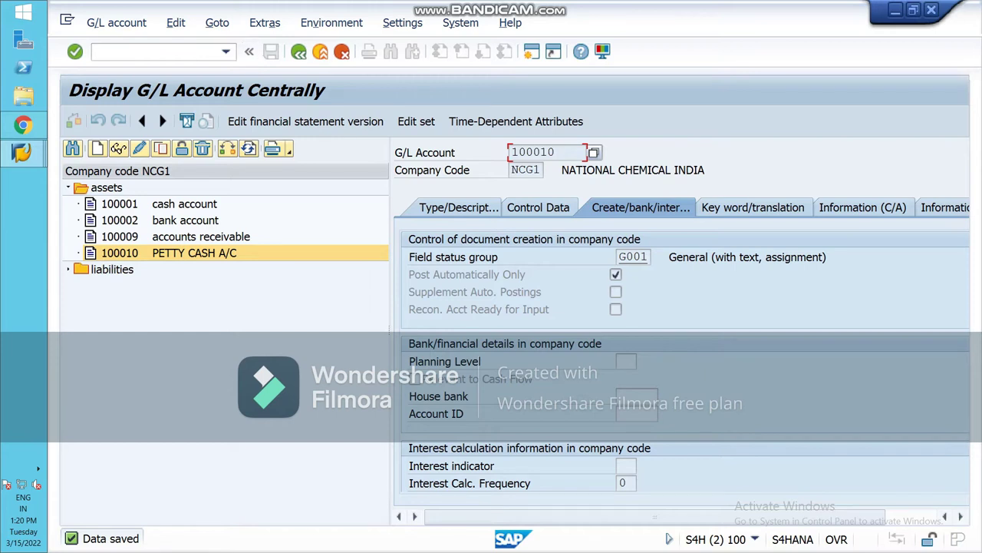
{"action": "left_click", "coordinate": [299, 51]}
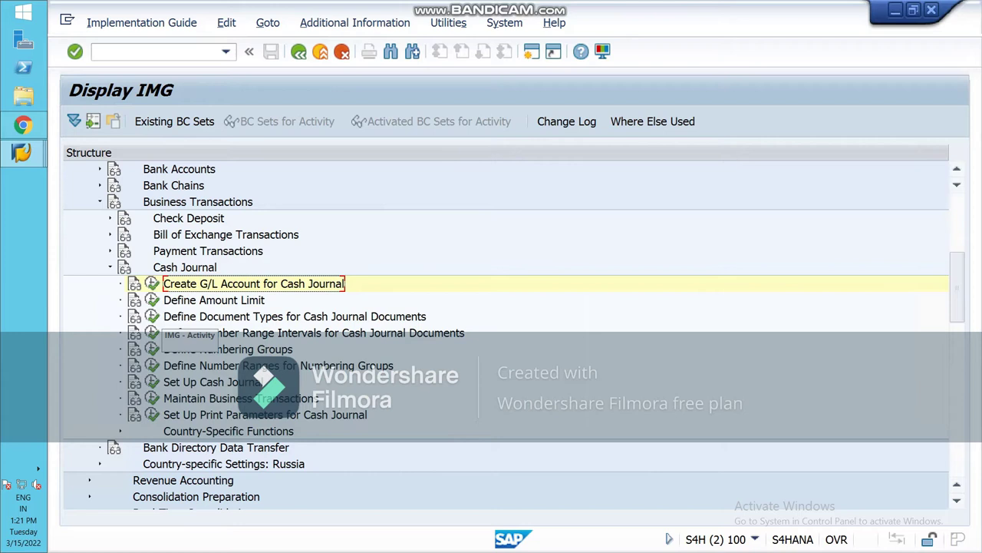
{"action": "left_click", "coordinate": [152, 316]}
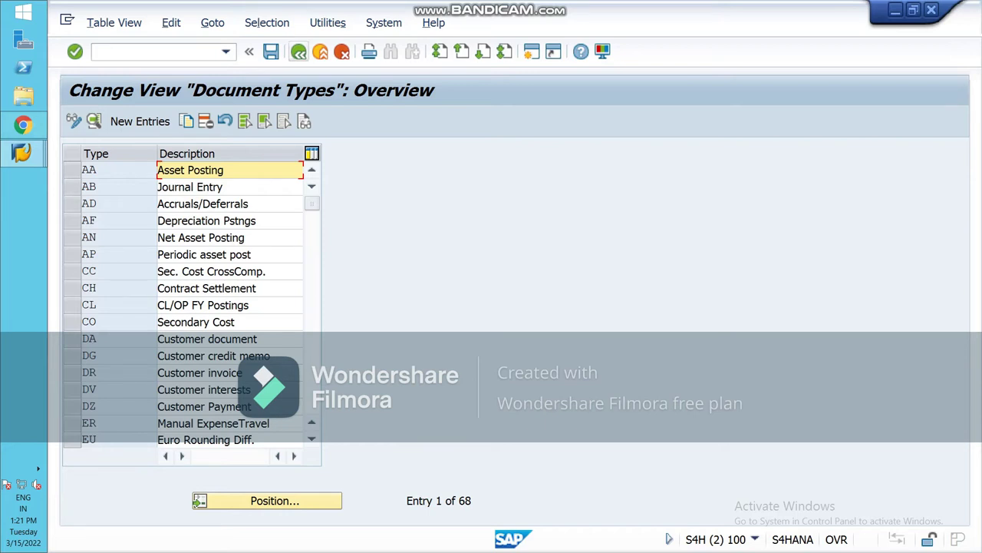
Open the cash journal document number range intervals for company code NCG1 in change mode
{"action": "left_click", "coordinate": [298, 50]}
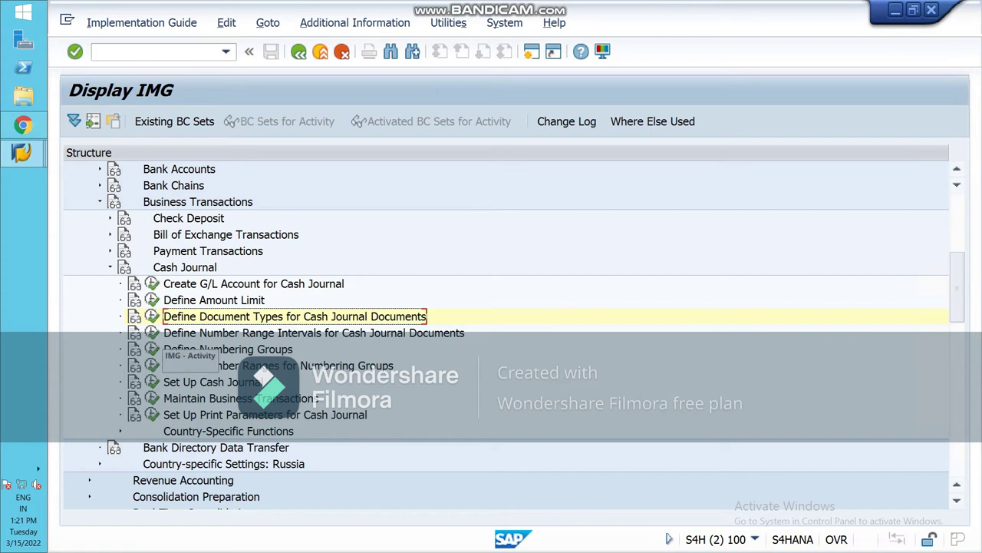
{"action": "left_click", "coordinate": [152, 332]}
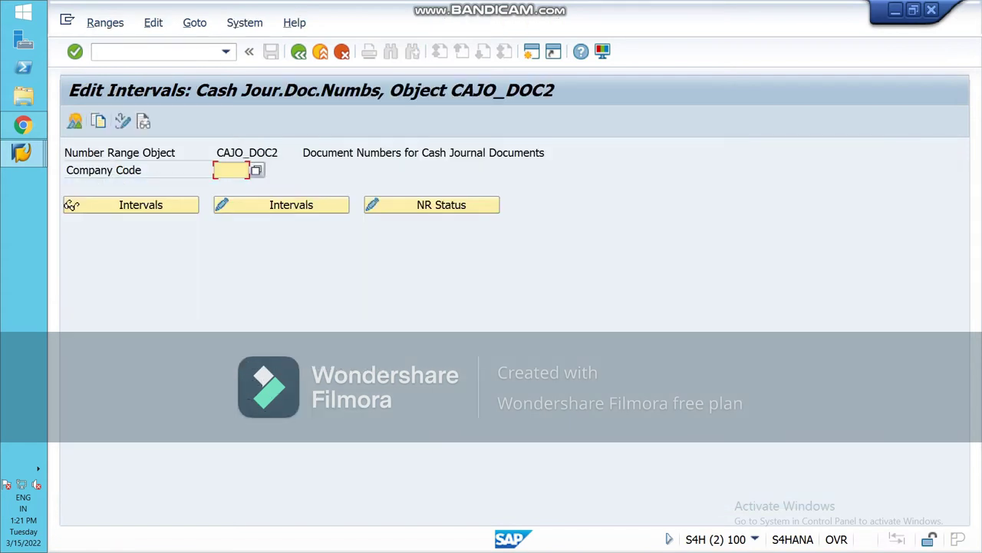
{"action": "type", "text": "NCG"}
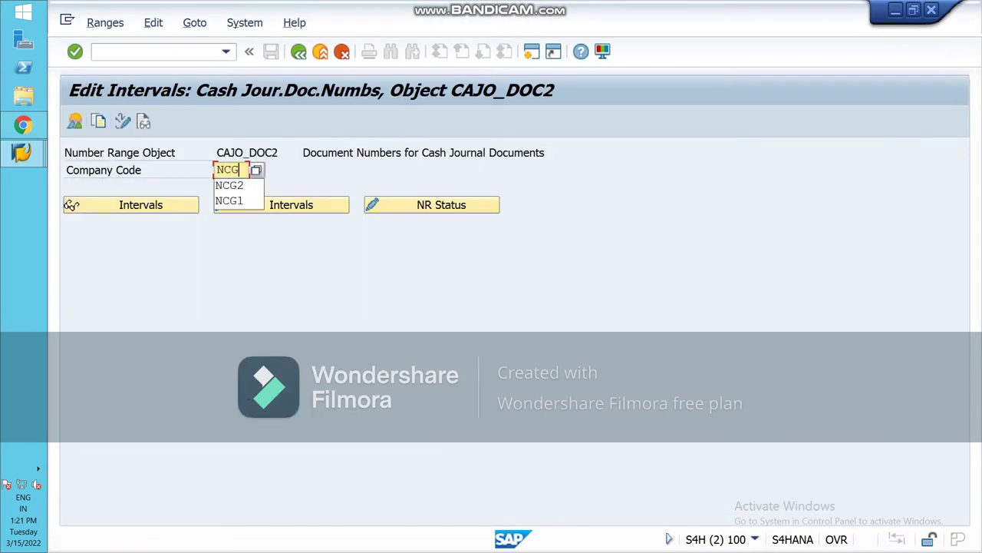
{"action": "key", "text": "Down"}
{"action": "key", "text": "Down"}
{"action": "key", "text": "Return"}
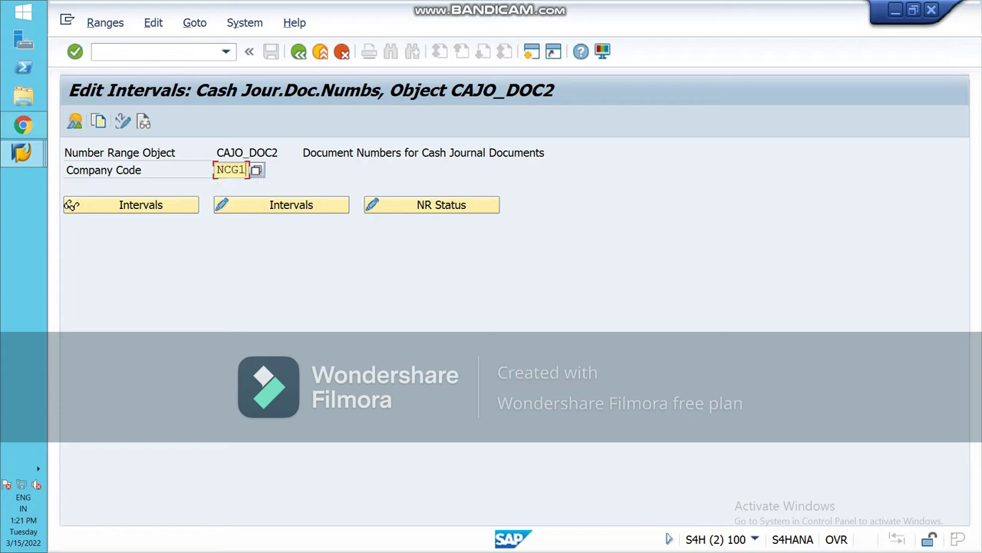
{"action": "left_click", "coordinate": [281, 205]}
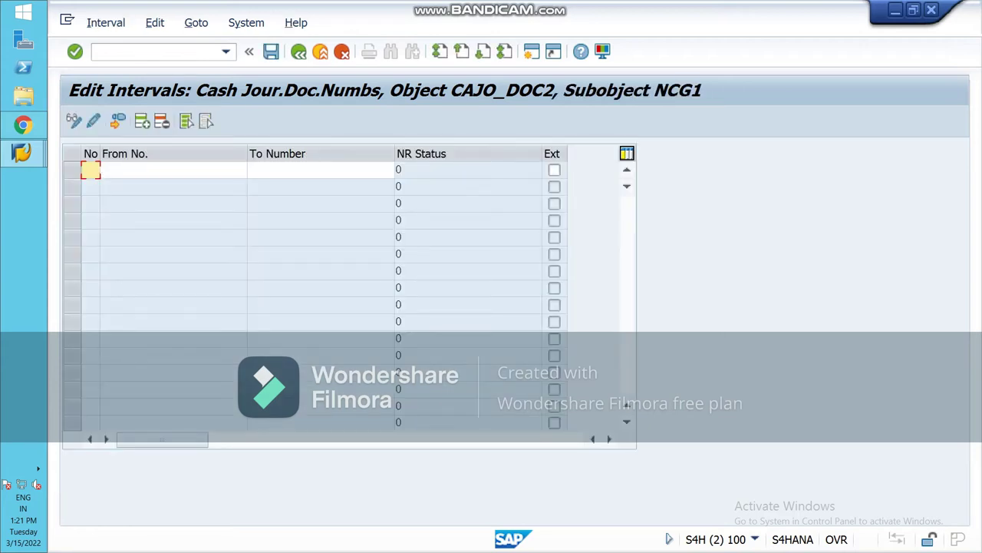
{"action": "type", "text": "01"}
{"action": "left_click", "coordinate": [103, 170]}
{"action": "type", "text": "1000000000"}
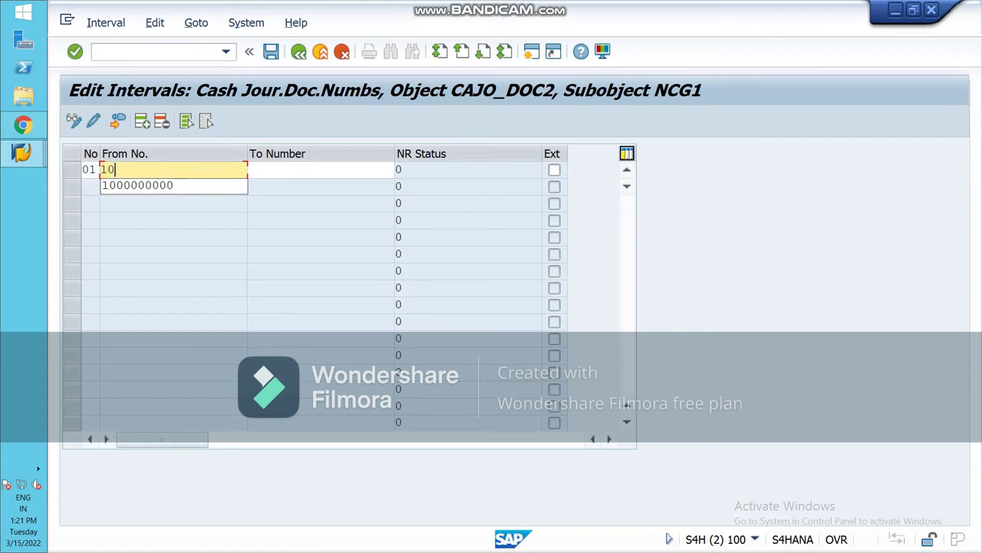
{"action": "left_click", "coordinate": [254, 170]}
{"action": "type", "text": "1999999999"}
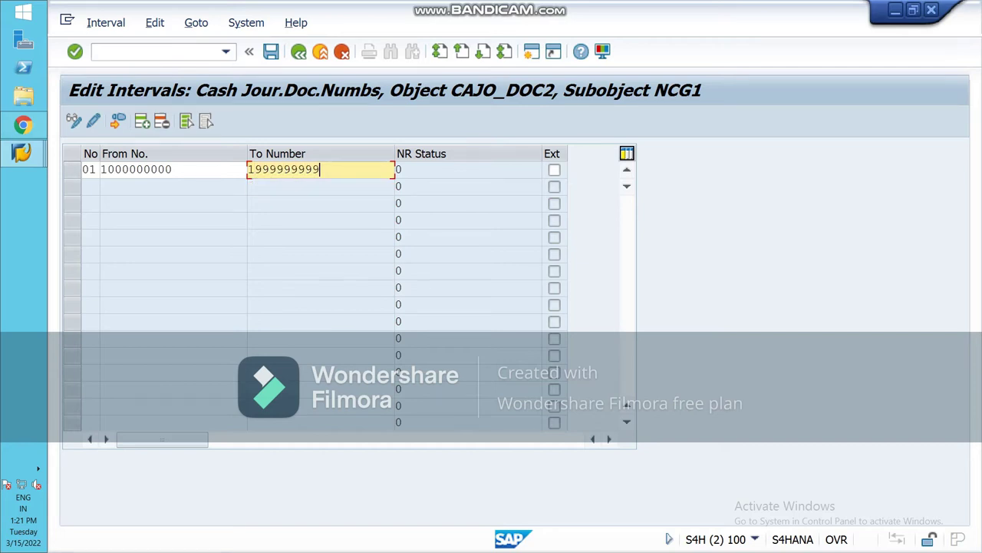
{"action": "key", "text": "Return"}
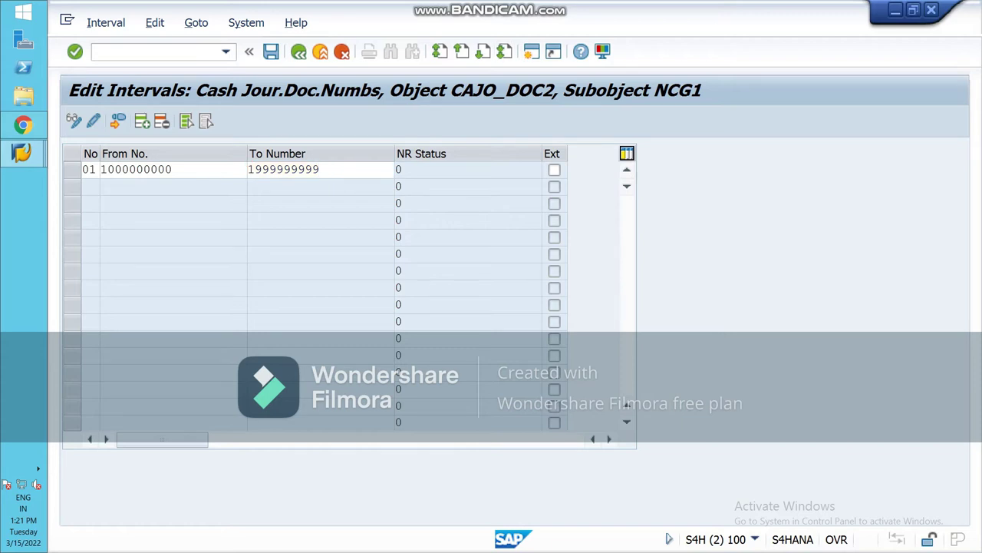
Switch to the other SAP session and begin entering a command
{"action": "key", "text": "ctrl+n"}
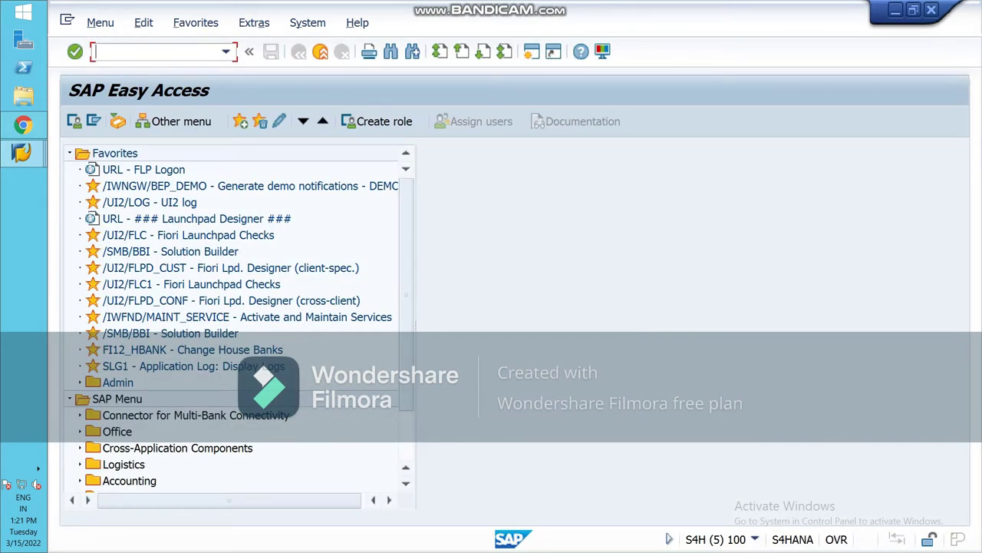
{"action": "type", "text": "SAP"}
{"action": "key", "text": "BackSpace"}
{"action": "key", "text": "BackSpace"}
Run SPRO in this session and open Define Document Types for Cash Journal Documents under Cash Journal
{"action": "type", "text": "PRO"}
{"action": "key", "text": "Return"}
{"action": "left_click", "coordinate": [130, 121]}
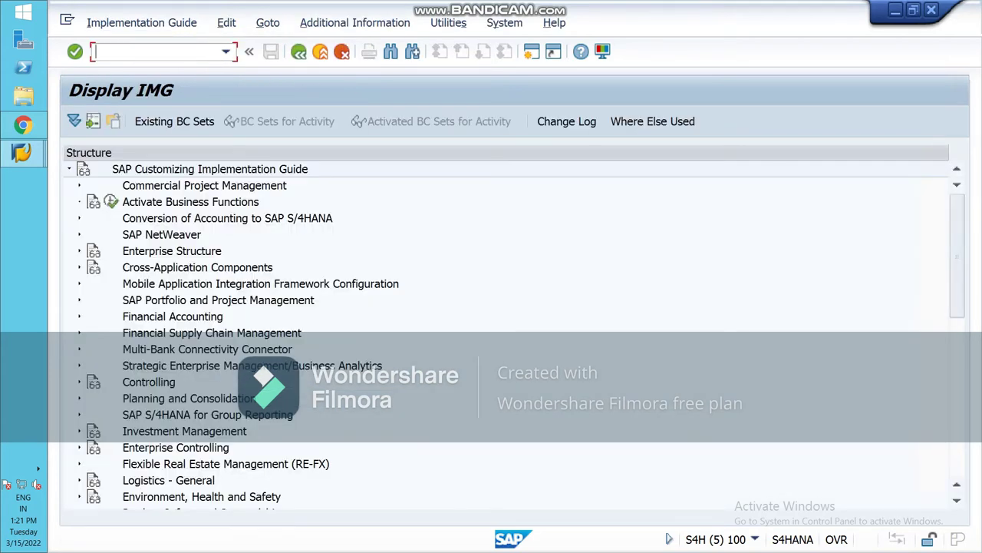
{"action": "left_click", "coordinate": [79, 317]}
{"action": "left_click", "coordinate": [89, 382]}
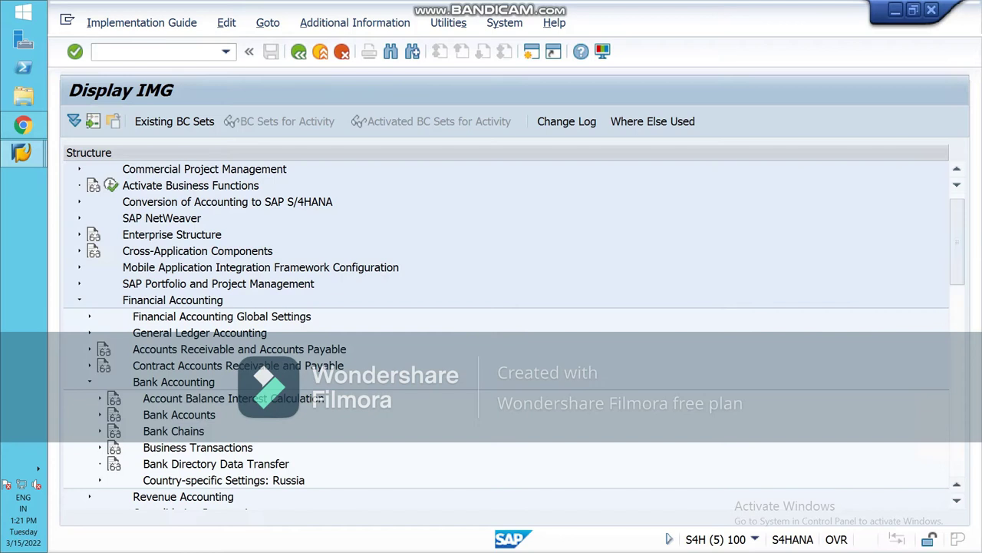
{"action": "scroll", "coordinate": [230, 399], "scroll_direction": "down", "scroll_amount": 3}
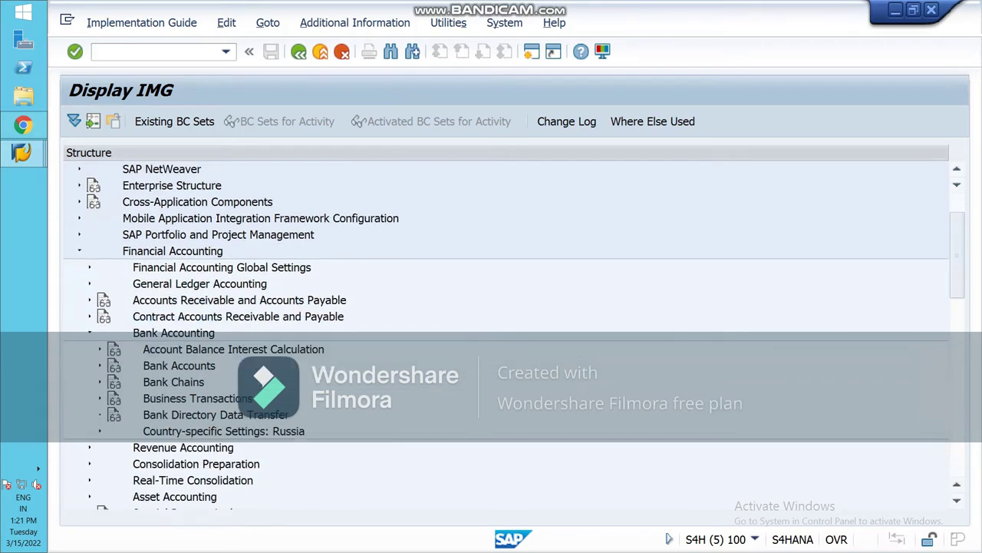
{"action": "left_click", "coordinate": [99, 397]}
{"action": "scroll", "coordinate": [123, 415], "scroll_direction": "down", "scroll_amount": 1}
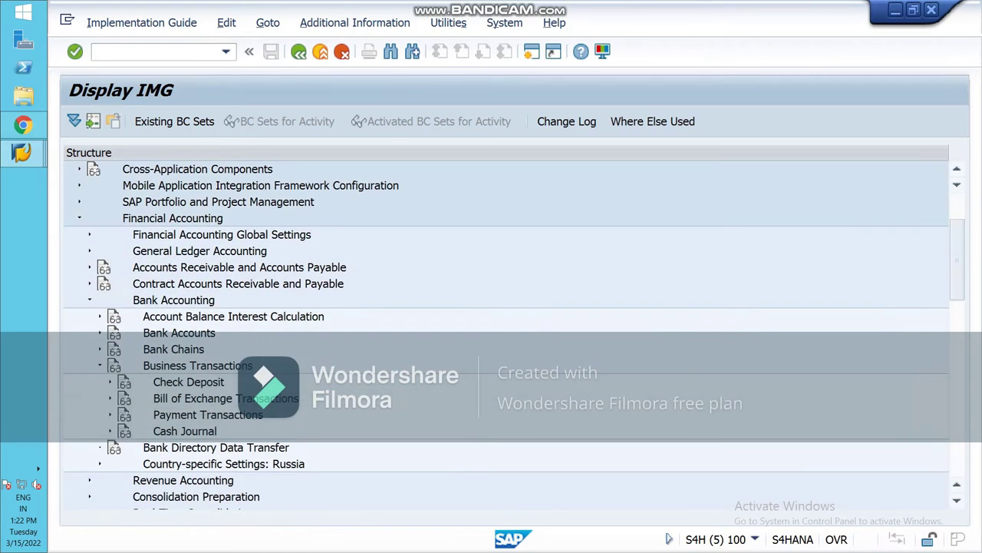
{"action": "left_click", "coordinate": [110, 430]}
{"action": "scroll", "coordinate": [153, 430], "scroll_direction": "down", "scroll_amount": 1}
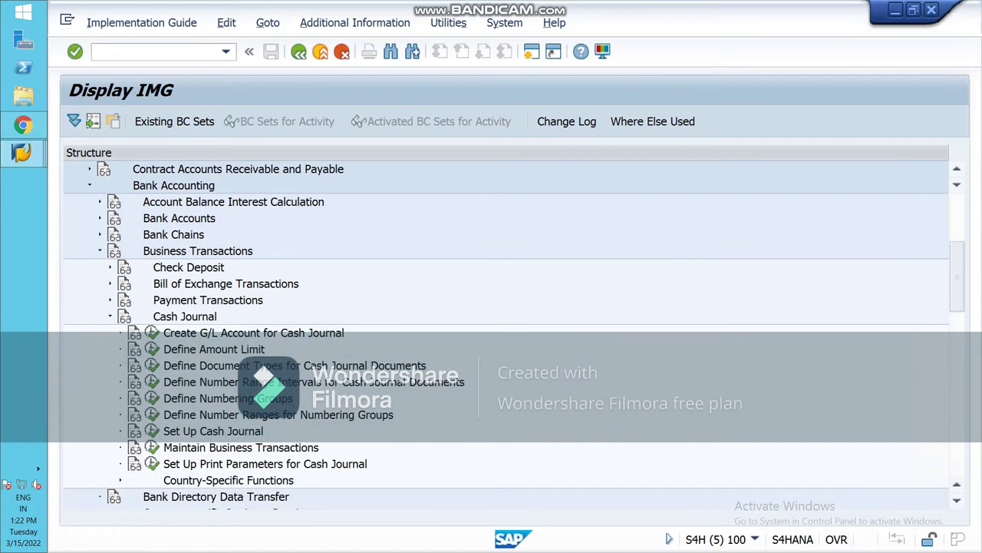
{"action": "left_click", "coordinate": [151, 365]}
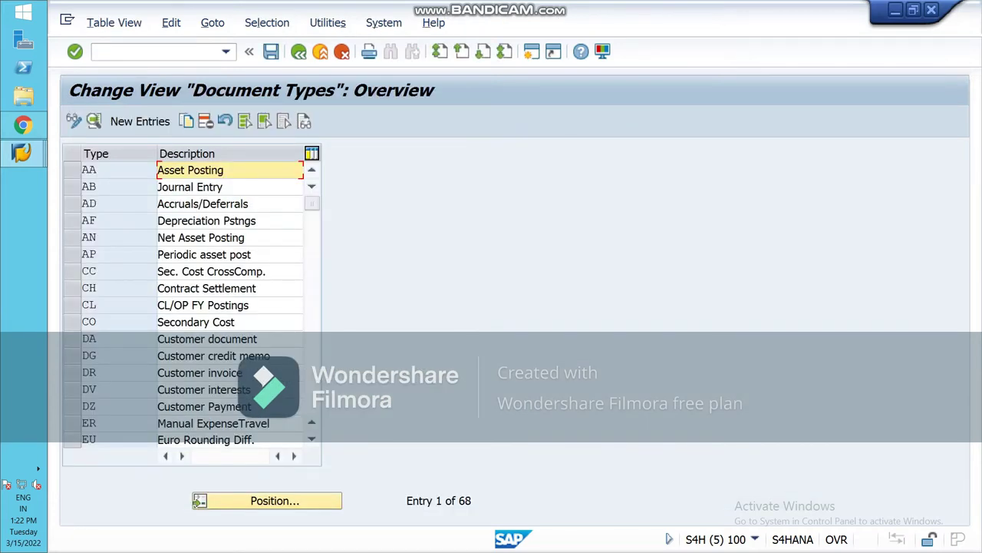
Check document type AB Journal Entry uses range 01, then return to the NCG1 Edit Intervals window
{"action": "double_click", "coordinate": [189, 186]}
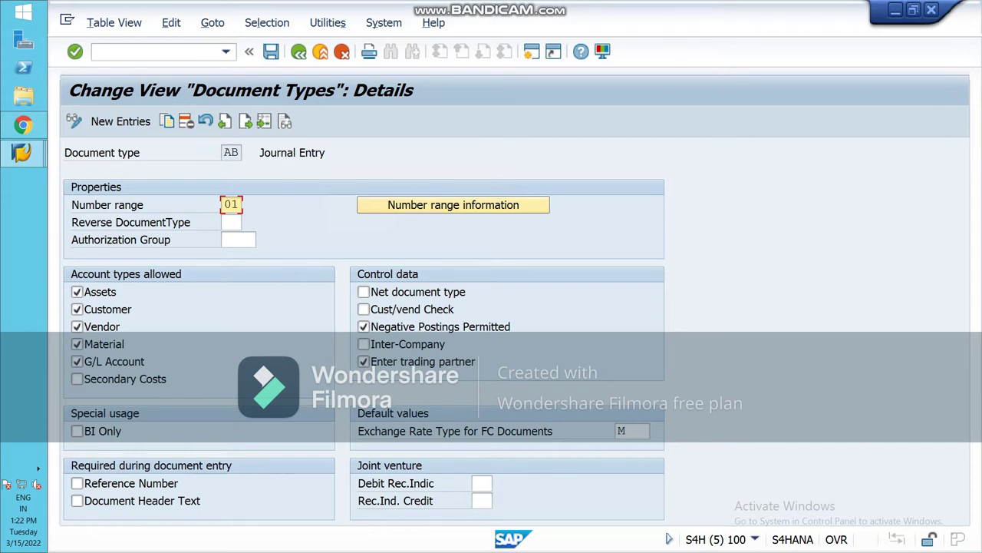
{"action": "left_click", "coordinate": [22, 153]}
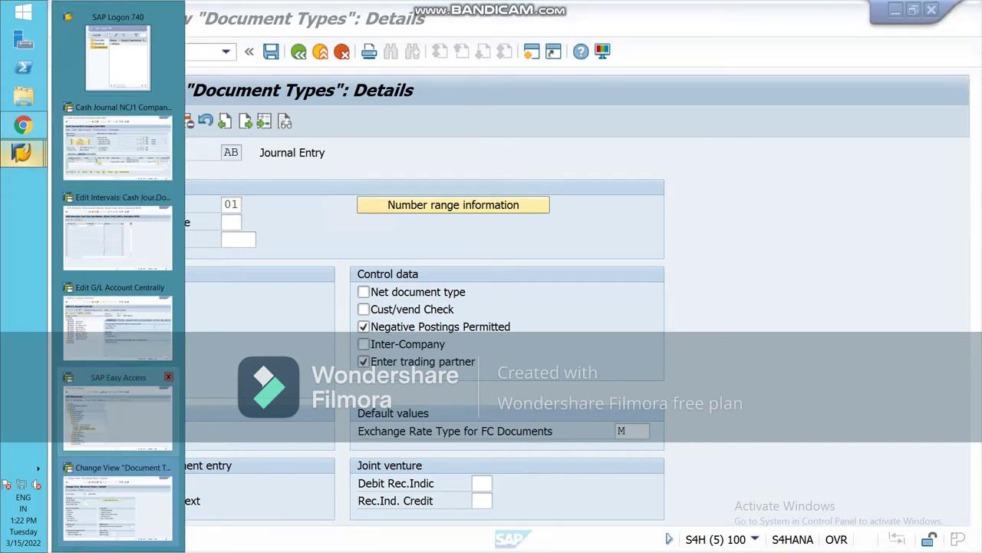
{"action": "left_click", "coordinate": [117, 414]}
{"action": "left_click", "coordinate": [21, 153]}
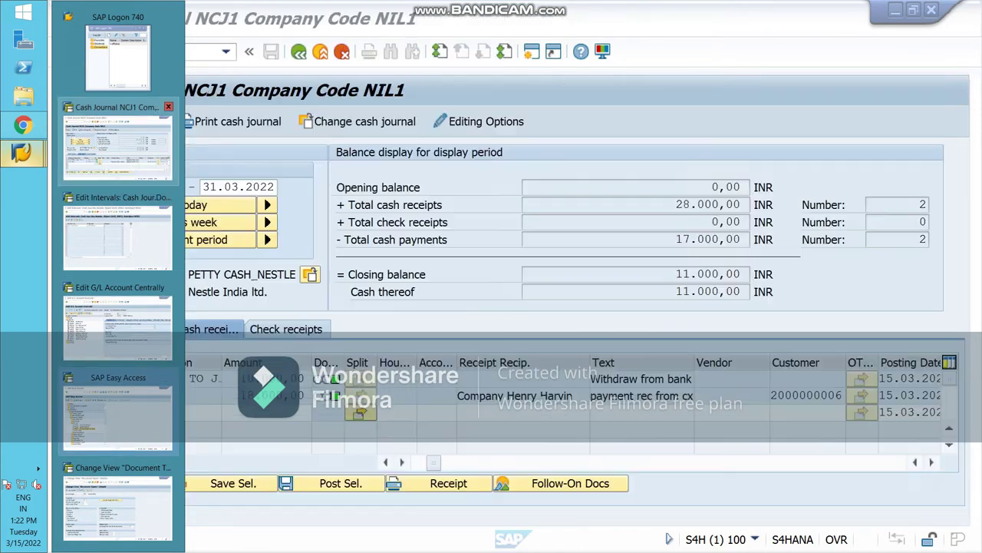
{"action": "left_click", "coordinate": [118, 230]}
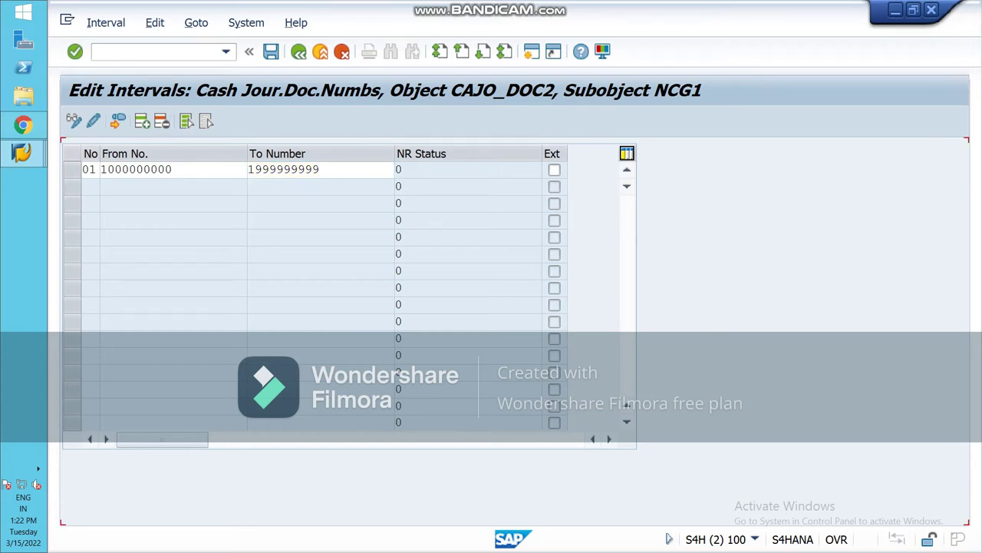
Save interval 01 for NCG1, confirm the transport notice, and back out to the IMG tree
{"action": "key", "text": "Return"}
{"action": "key", "text": "ctrl+s"}
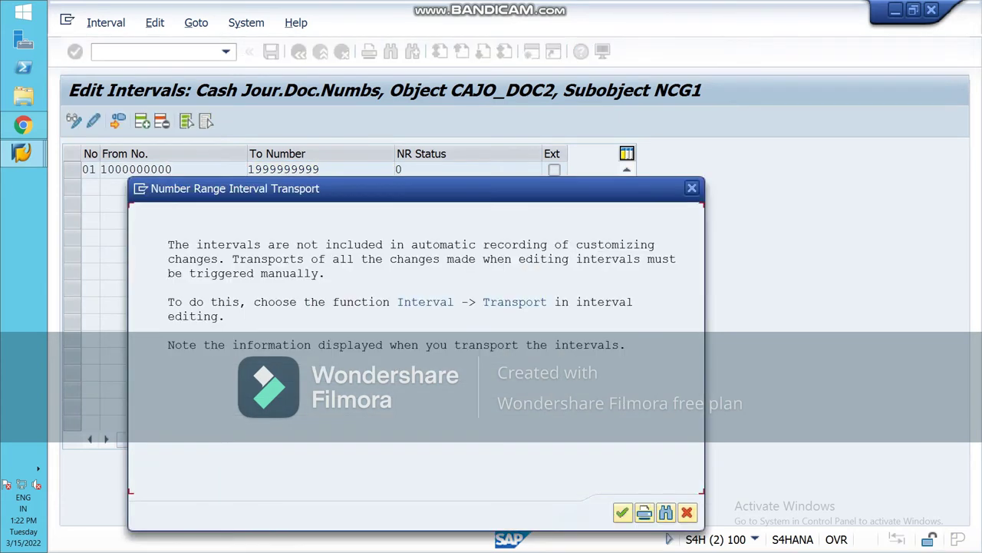
{"action": "left_click", "coordinate": [622, 512]}
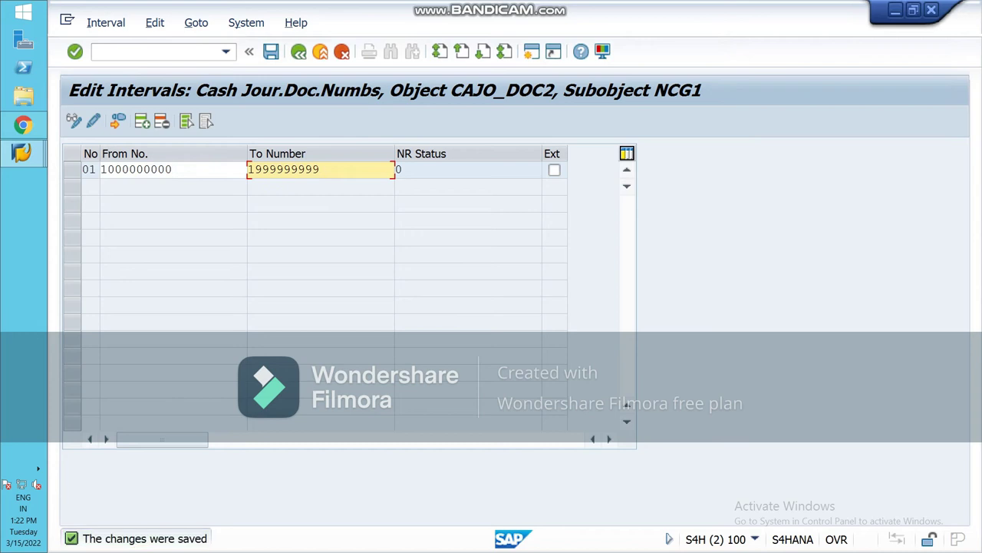
{"action": "left_click", "coordinate": [321, 50]}
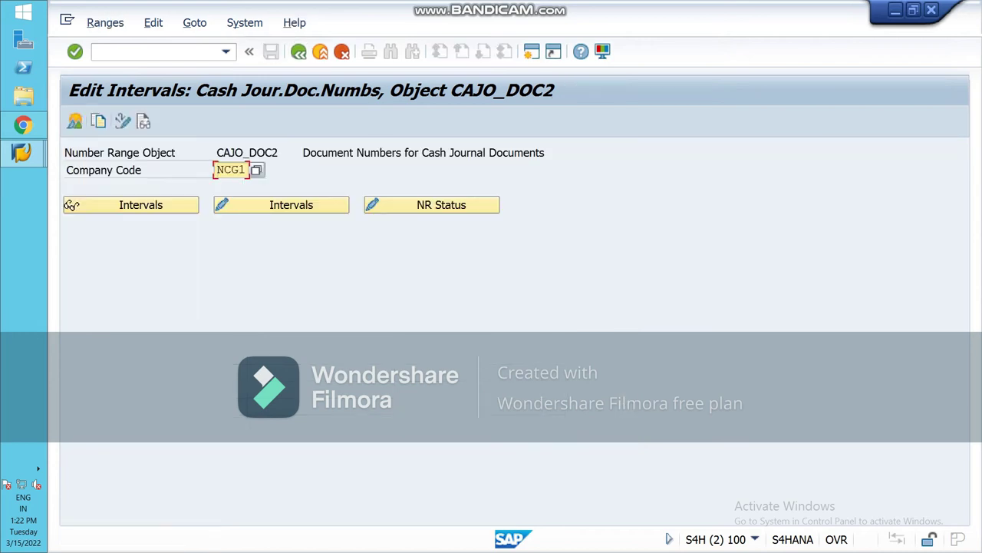
{"action": "left_click", "coordinate": [299, 50]}
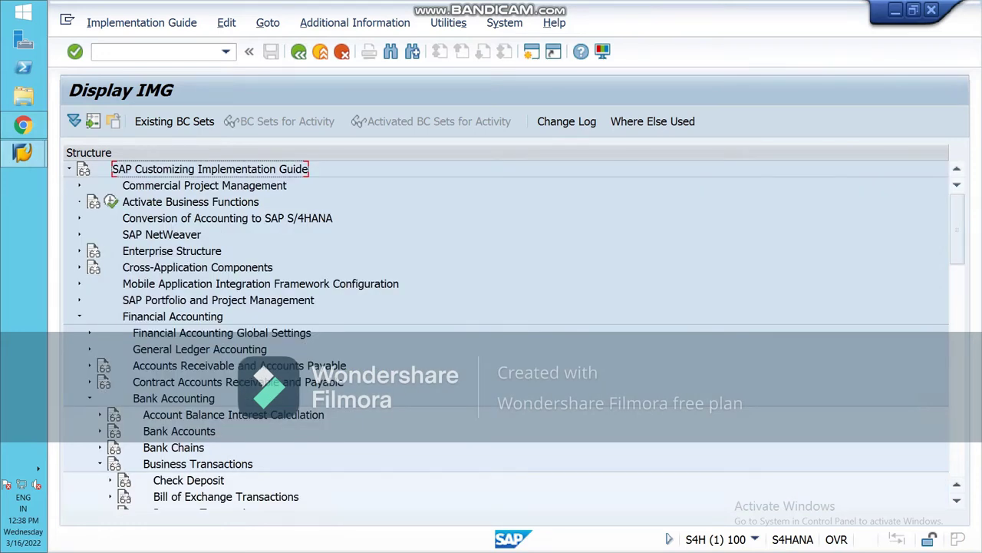
Execute Set Up Cash Journal under Bank Accounting > Cash Journal to list the 24 cash journals
{"action": "scroll", "coordinate": [507, 330], "scroll_direction": "down", "scroll_amount": 3}
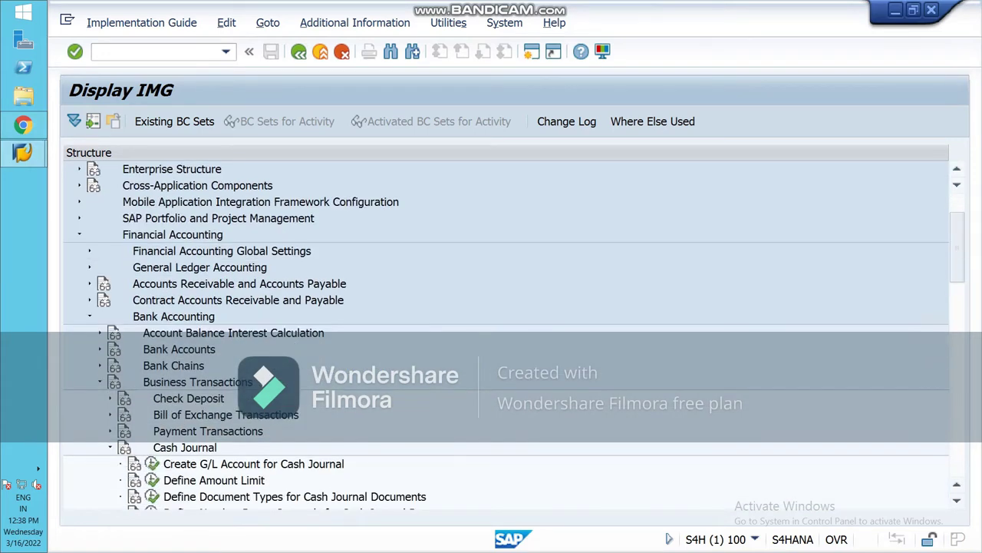
{"action": "scroll", "coordinate": [161, 403], "scroll_direction": "down", "scroll_amount": 5}
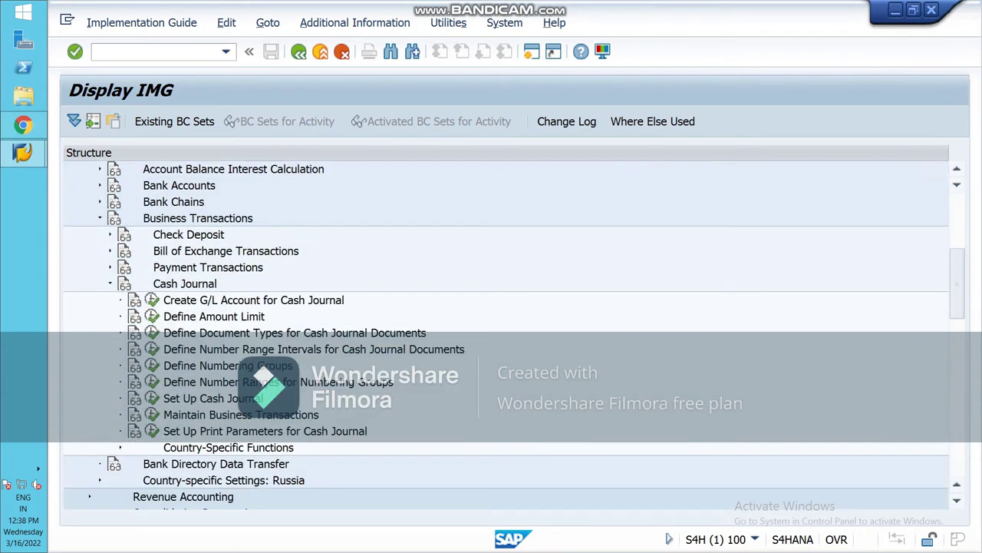
{"action": "left_click", "coordinate": [152, 399]}
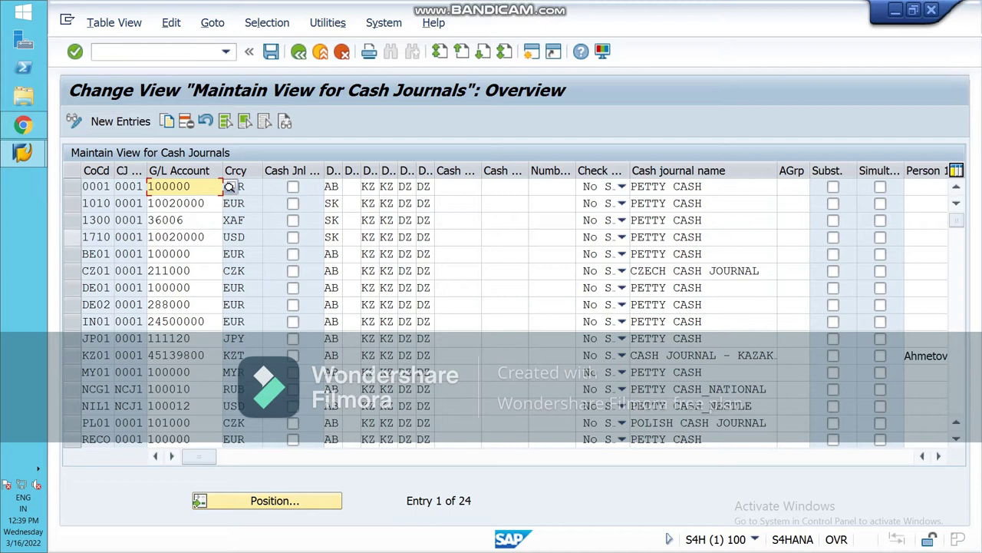
Copy the 1710 cash journal as a new entry with company code NCG1 and journal NCJ1
{"action": "left_click", "coordinate": [72, 238]}
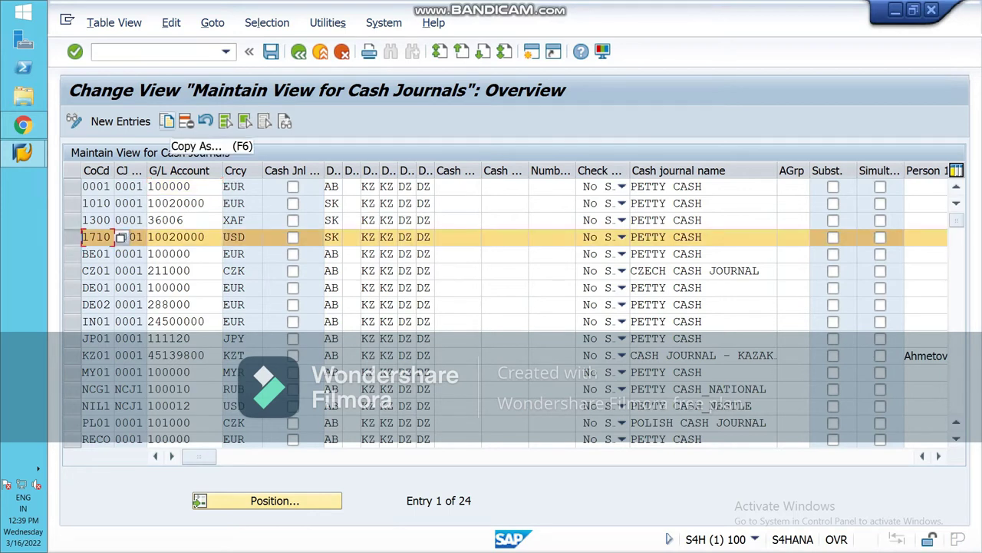
{"action": "left_click", "coordinate": [167, 122]}
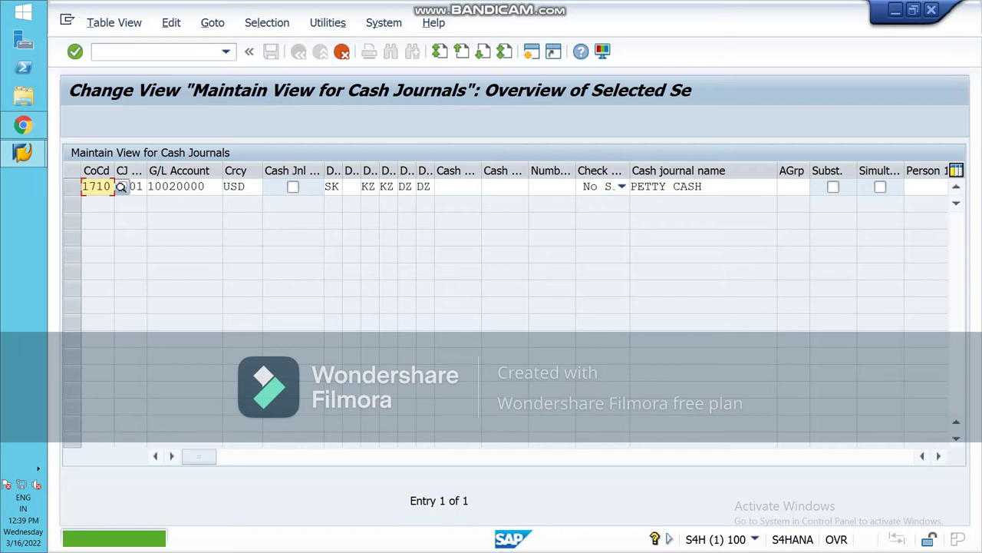
{"action": "key", "text": "BackSpace"}
{"action": "key", "text": "BackSpace"}
{"action": "key", "text": "BackSpace"}
{"action": "key", "text": "BackSpace"}
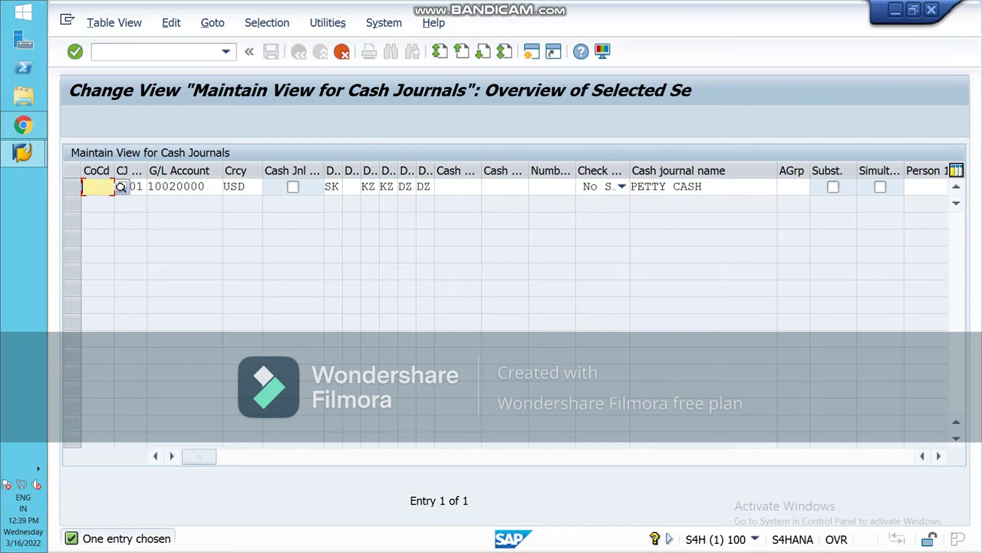
{"action": "type", "text": "NCG1"}
{"action": "left_click", "coordinate": [123, 186]}
{"action": "key", "text": "BackSpace"}
{"action": "key", "text": "BackSpace"}
{"action": "key", "text": "BackSpace"}
{"action": "key", "text": "BackSpace"}
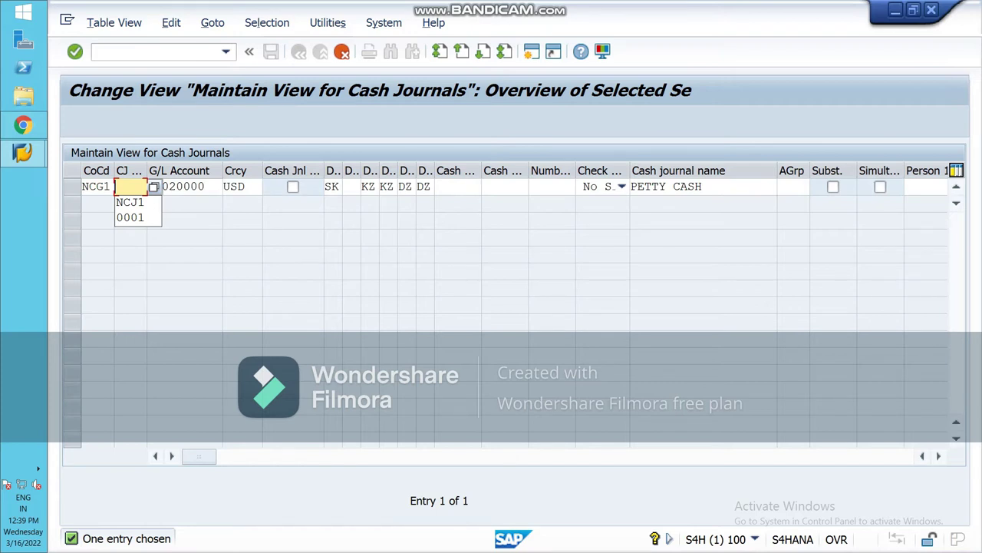
{"action": "type", "text": "NCJ"}
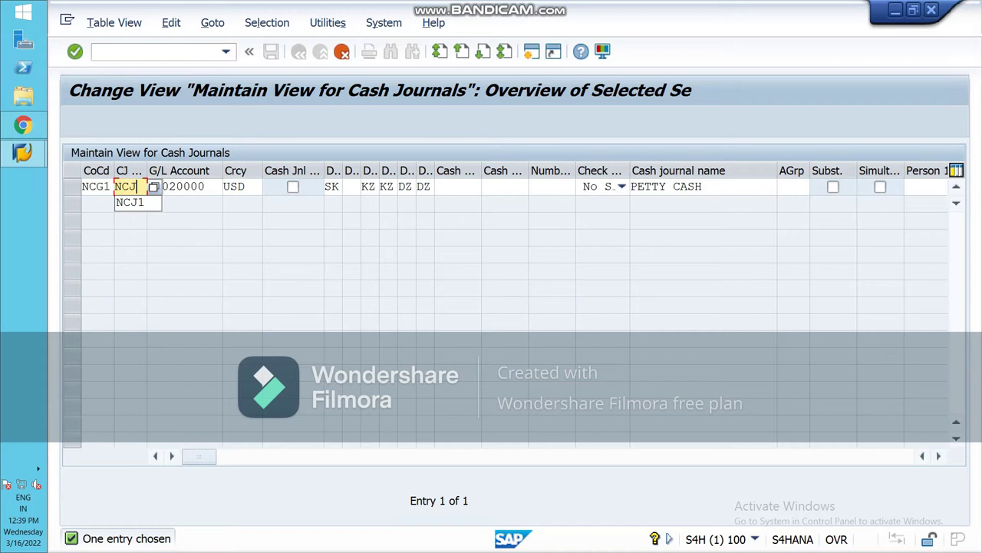
{"action": "type", "text": "1"}
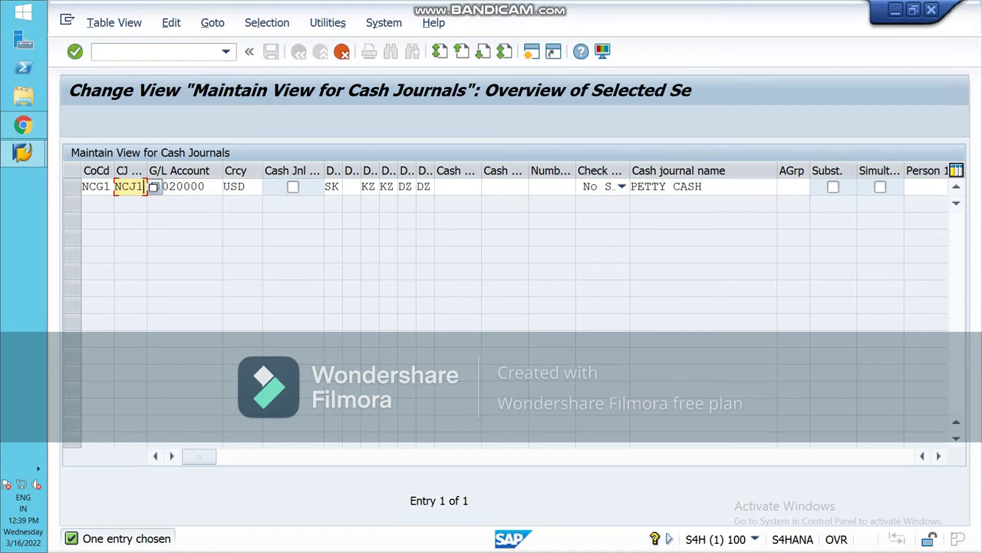
Assign G/L account 100010 (PETTY CASH A/C) to the new NCJ1 journal
{"action": "left_click", "coordinate": [154, 187]}
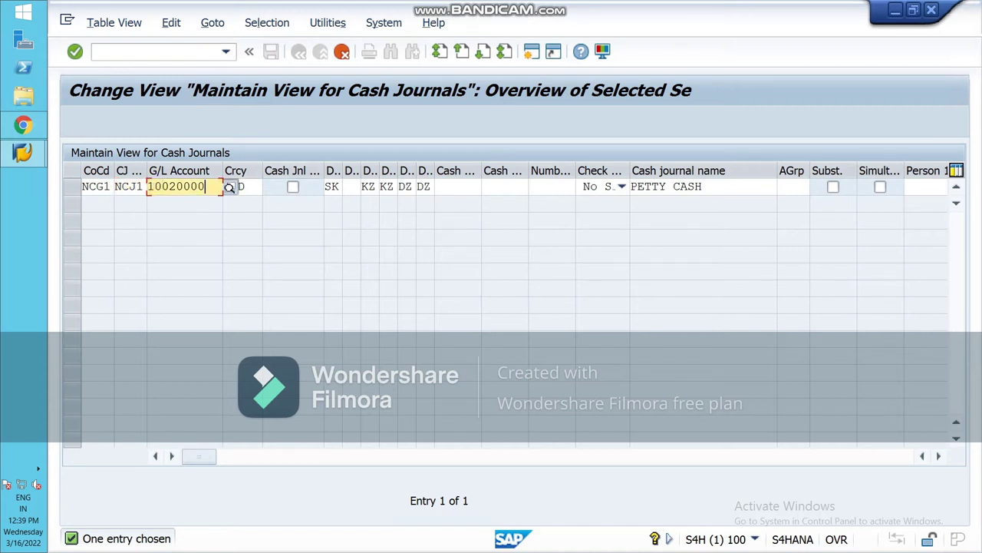
{"action": "left_click", "coordinate": [229, 186]}
{"action": "left_click", "coordinate": [943, 500]}
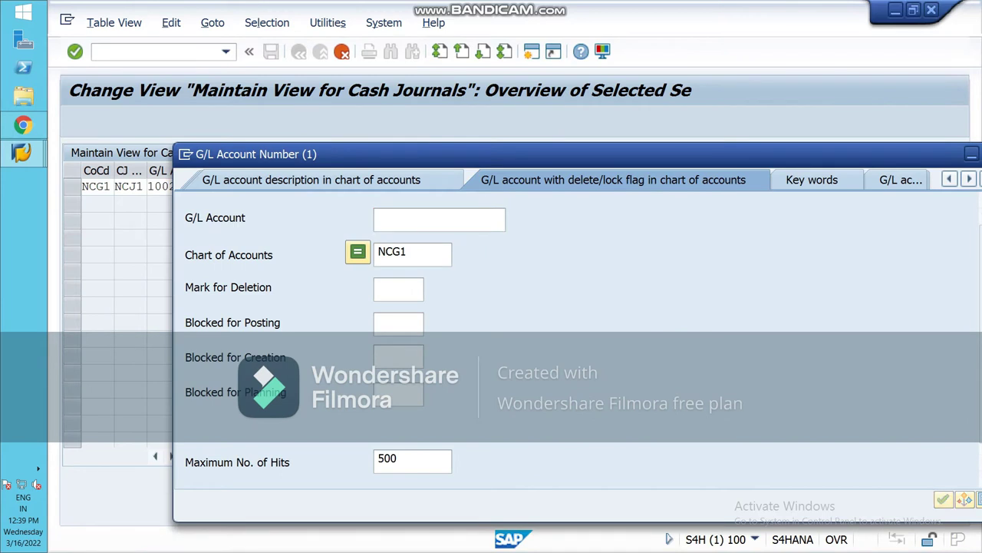
{"action": "key", "text": "Down"}
{"action": "key", "text": "Down"}
{"action": "key", "text": "Down"}
{"action": "key", "text": "Down"}
{"action": "key", "text": "Down"}
{"action": "key", "text": "Down"}
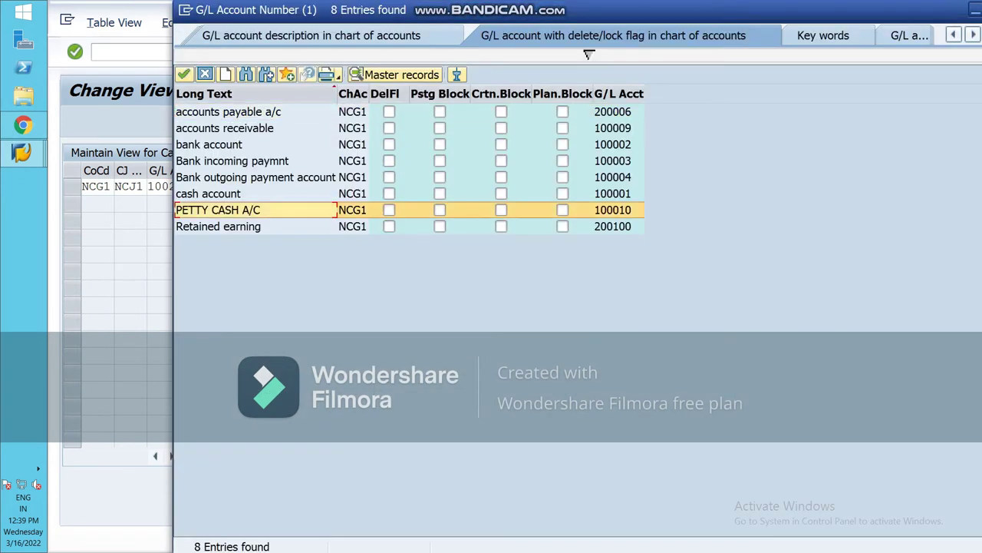
{"action": "key", "text": "Return"}
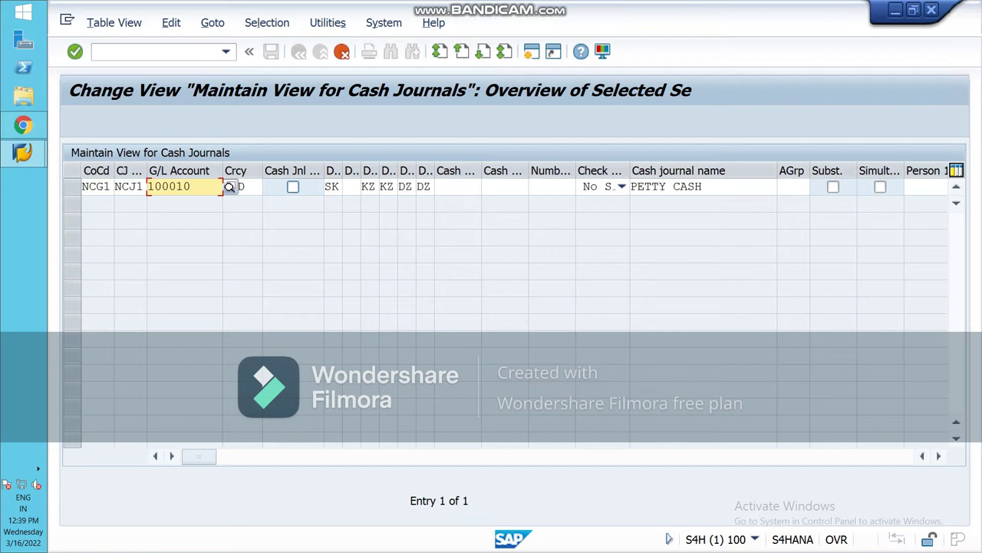
Change the copied journal's currency from USD to RUB and its first document type to AB
{"action": "left_click", "coordinate": [244, 186]}
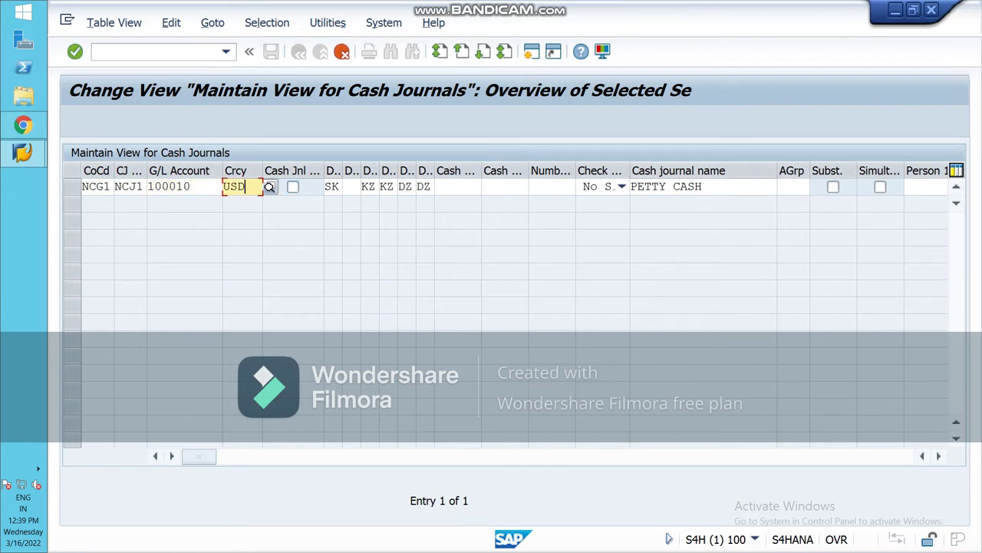
{"action": "key", "text": "BackSpace"}
{"action": "key", "text": "BackSpace"}
{"action": "key", "text": "BackSpace"}
{"action": "type", "text": "RUB"}
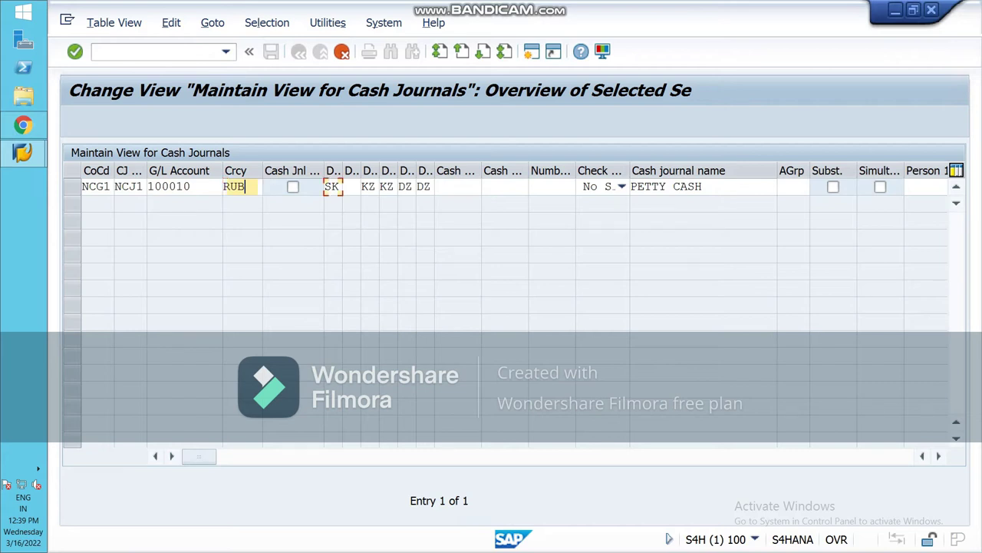
{"action": "left_click", "coordinate": [330, 187]}
{"action": "key", "text": "Delete"}
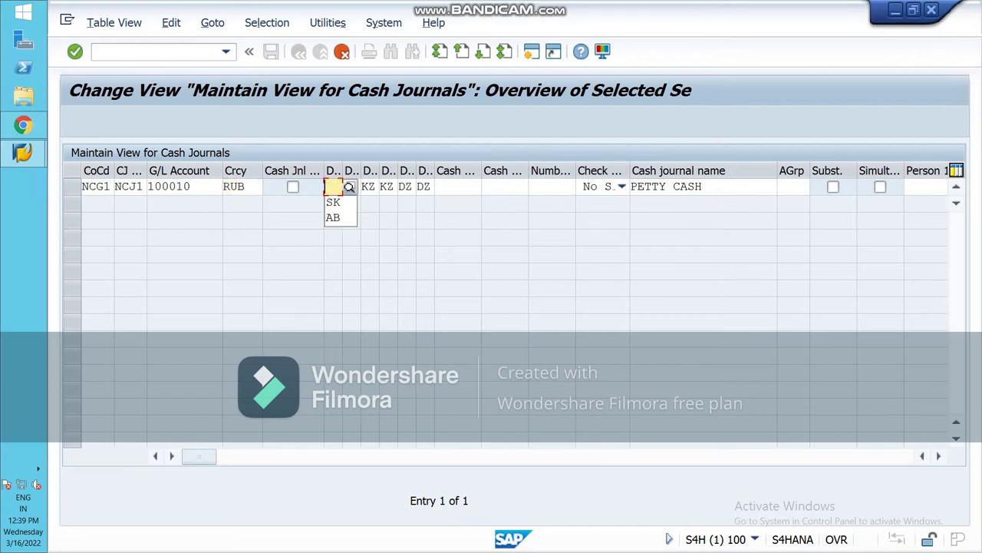
{"action": "type", "text": "AB"}
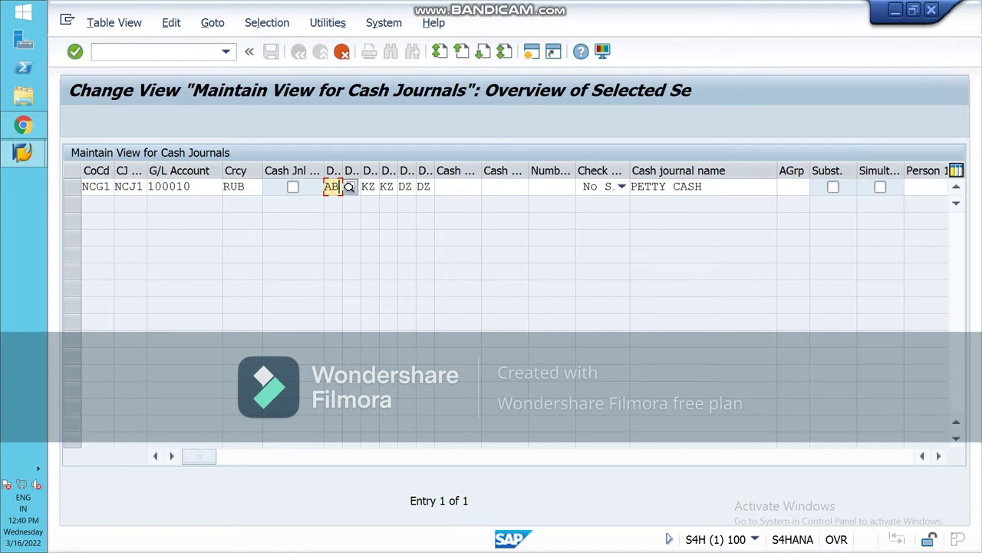
Name the journal PETTY CASH_NATIONAL and confirm, acknowledging the information message
{"action": "left_click", "coordinate": [703, 186]}
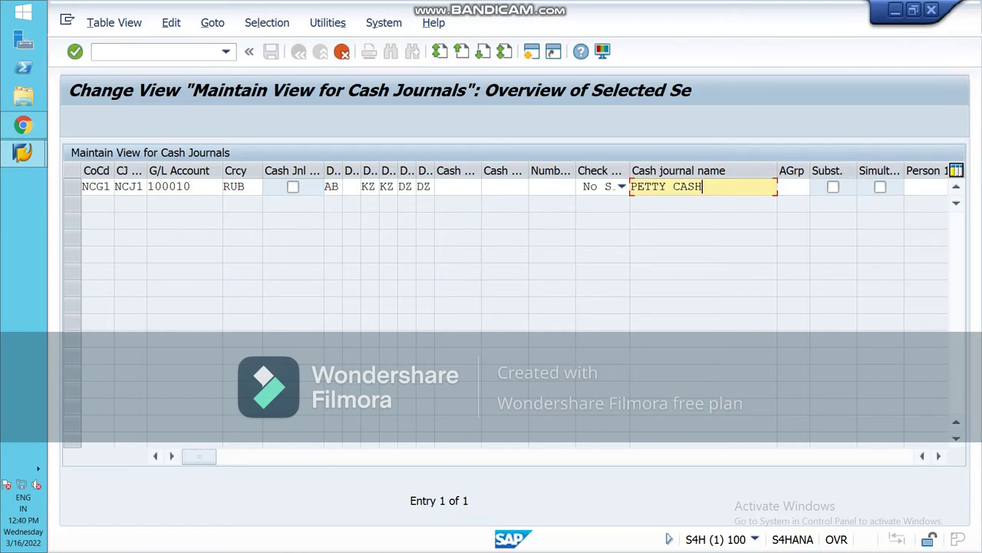
{"action": "type", "text": "_"}
{"action": "key", "text": "Down"}
{"action": "key", "text": "Down"}
{"action": "key", "text": "Return"}
{"action": "key", "text": "Return"}
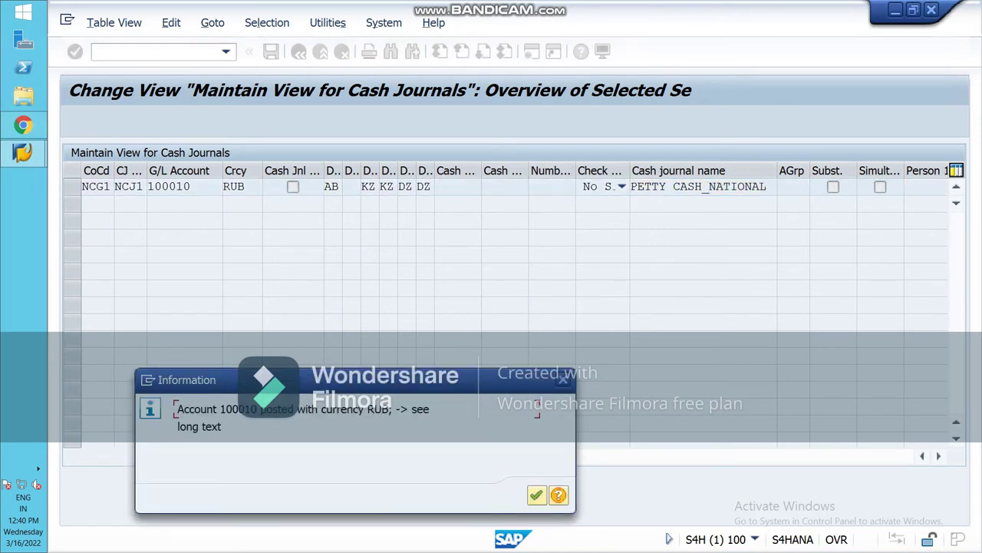
{"action": "key", "text": "Return"}
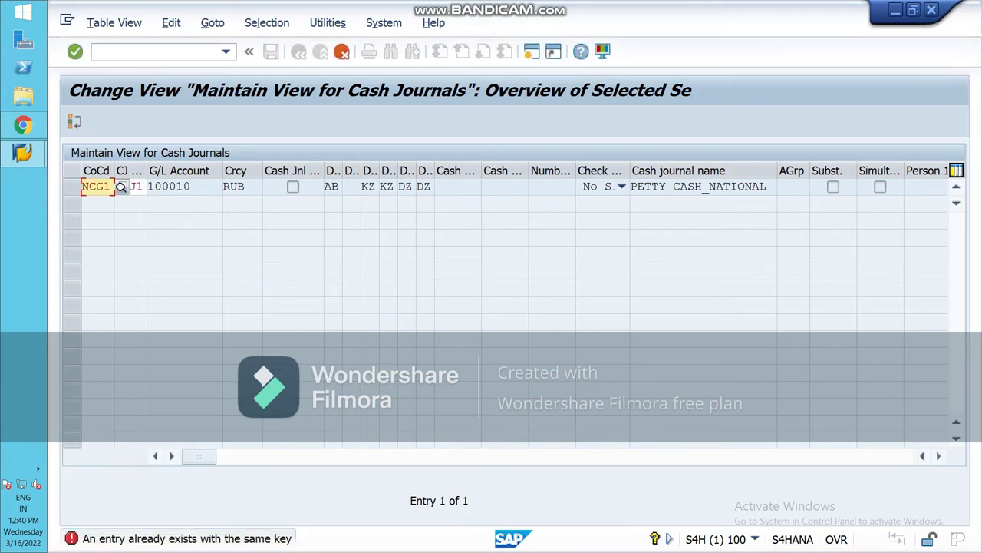
Discard the duplicate copy, locate and inspect the existing NCG1 journal, then return to the IMG
{"action": "left_click", "coordinate": [342, 51]}
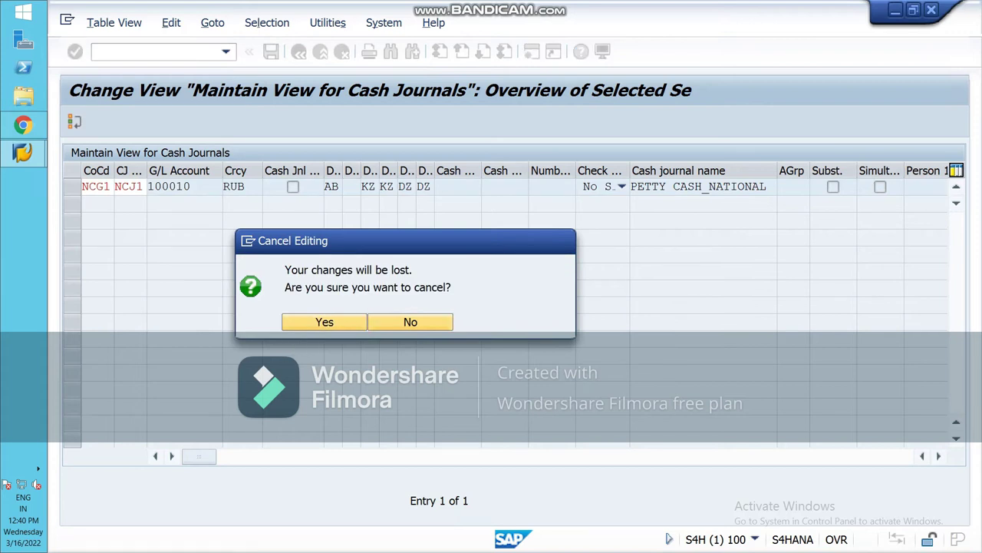
{"action": "left_click", "coordinate": [301, 323]}
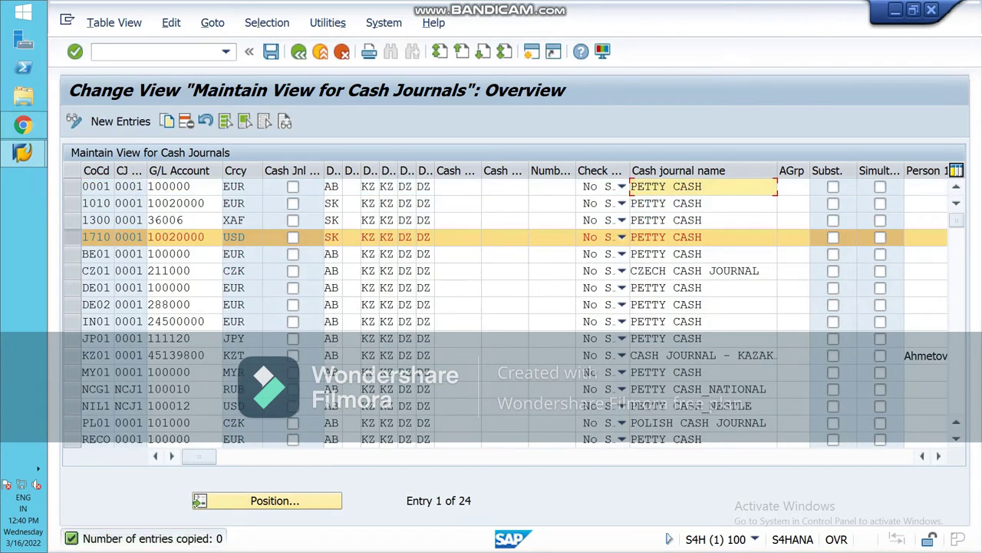
{"action": "left_click", "coordinate": [275, 501]}
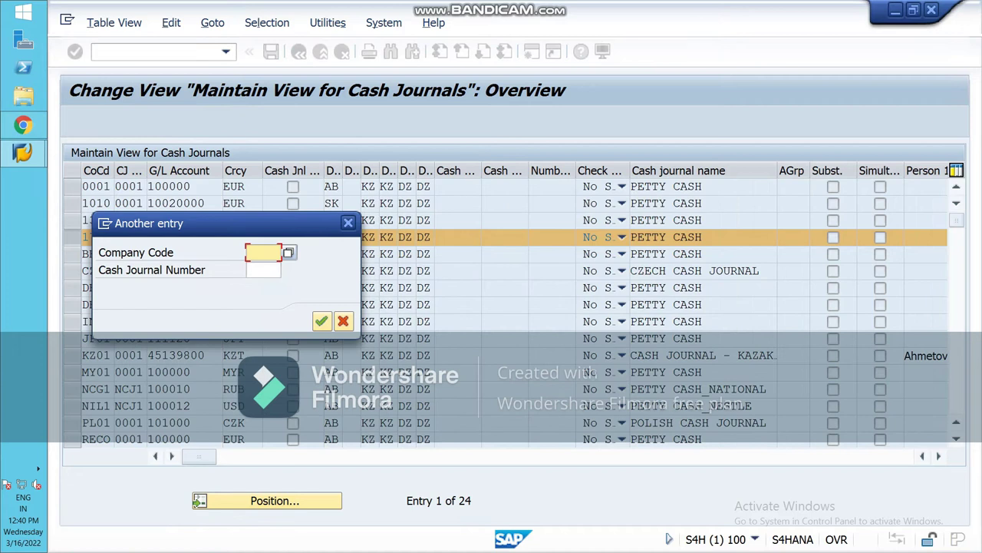
{"action": "type", "text": "NCG1"}
{"action": "key", "text": "Return"}
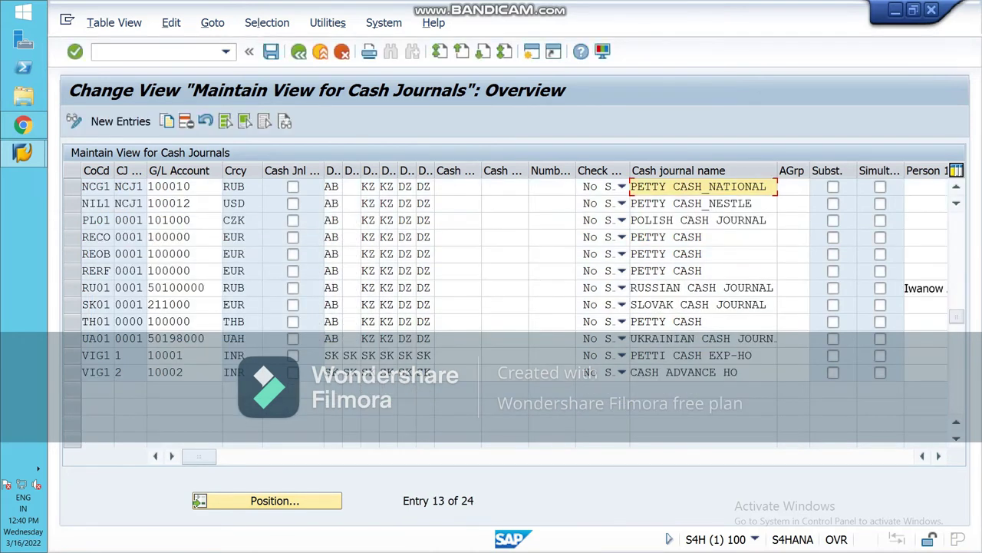
{"action": "left_click", "coordinate": [72, 186]}
{"action": "double_click", "coordinate": [121, 186]}
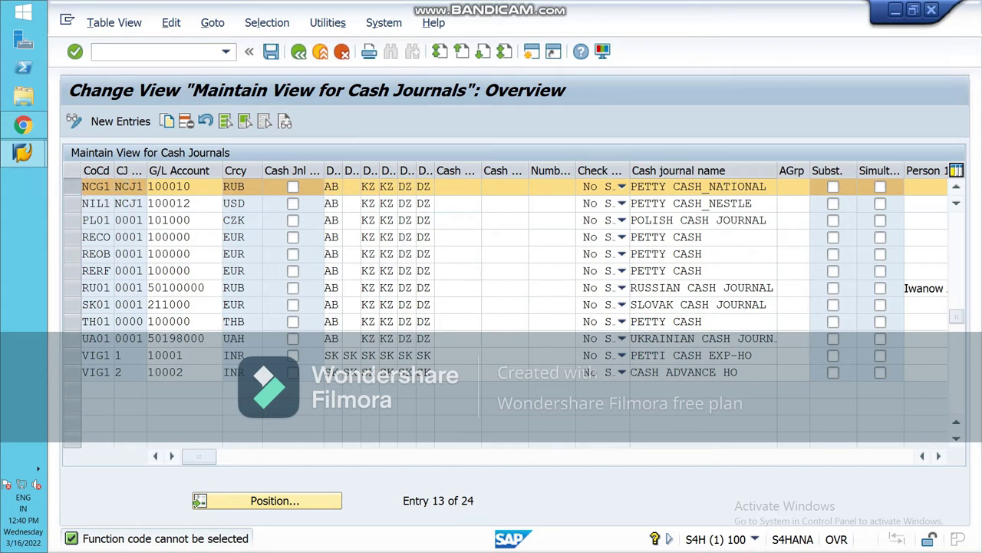
{"action": "key", "text": "F3"}
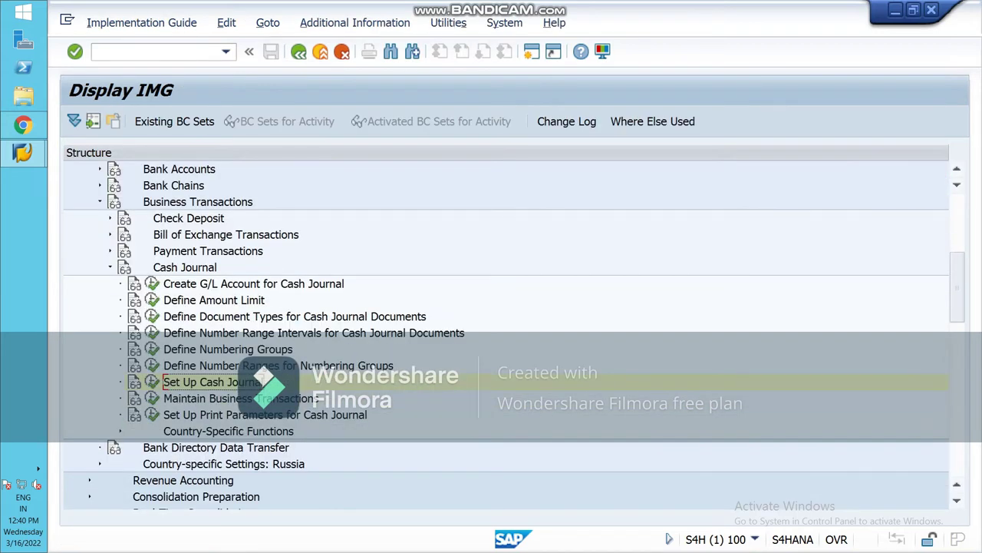
Execute Maintain Business Transactions to show the 874 cash journal transaction name entries
{"action": "scroll", "coordinate": [506, 331], "scroll_direction": "down", "scroll_amount": 1}
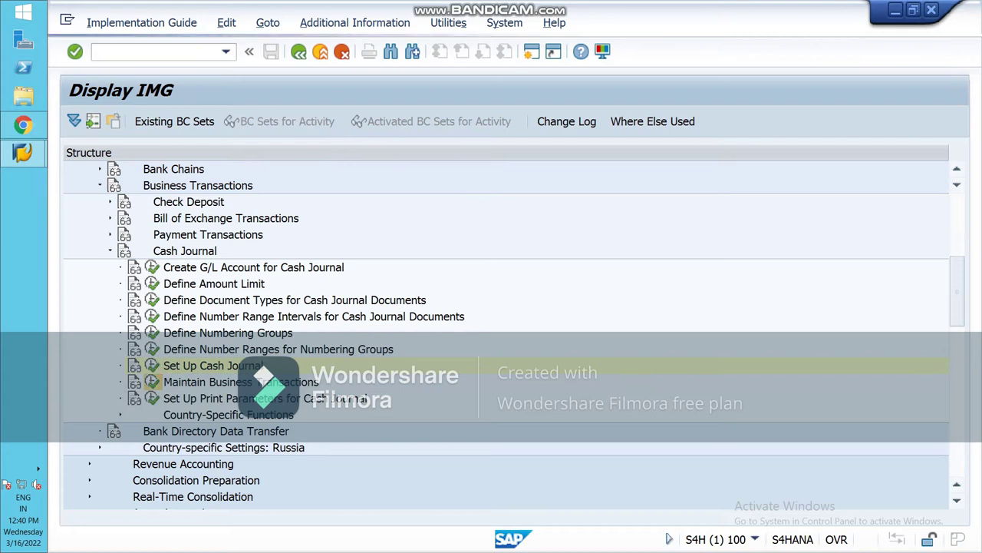
{"action": "left_click", "coordinate": [152, 381]}
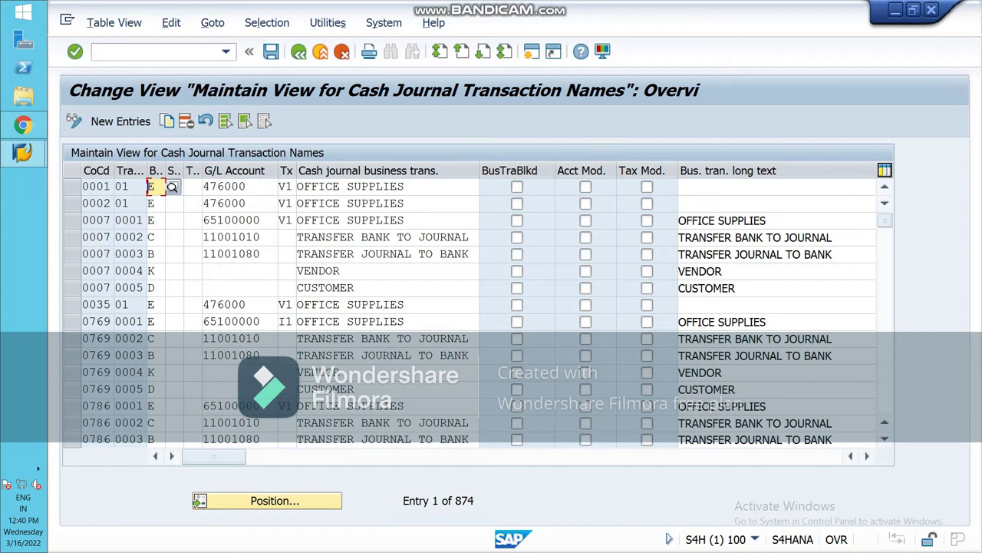
{"action": "scroll", "coordinate": [476, 307], "scroll_direction": "down", "scroll_amount": 3}
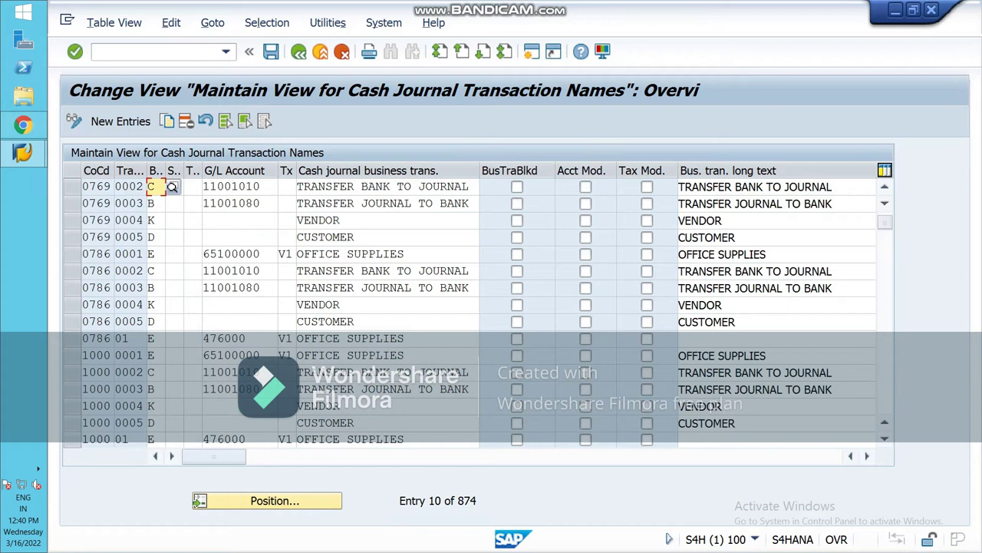
Copy the five 0786 transaction rows and change the first three to company code NIL1
{"action": "left_click_drag", "start_coordinate": [72, 254], "coordinate": [120, 322]}
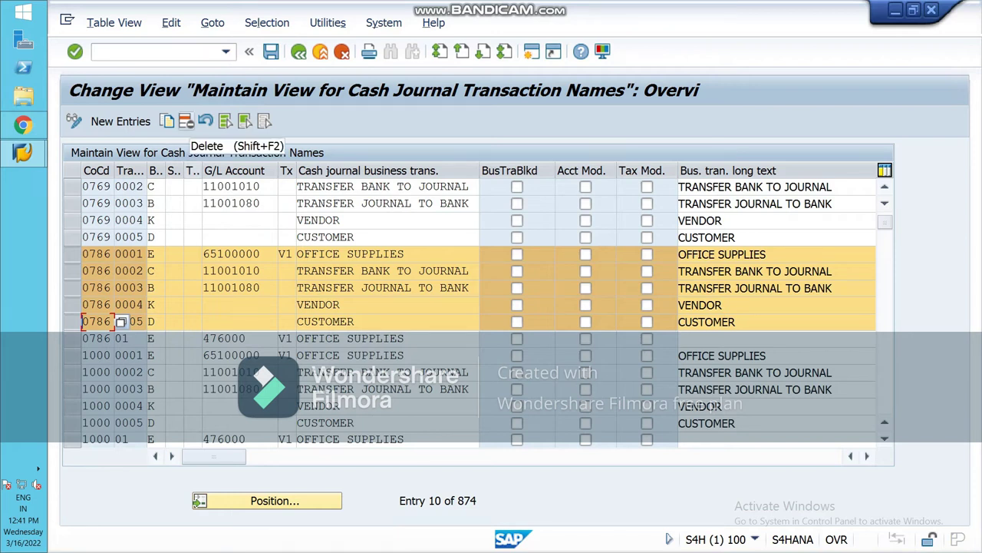
{"action": "left_click", "coordinate": [167, 121]}
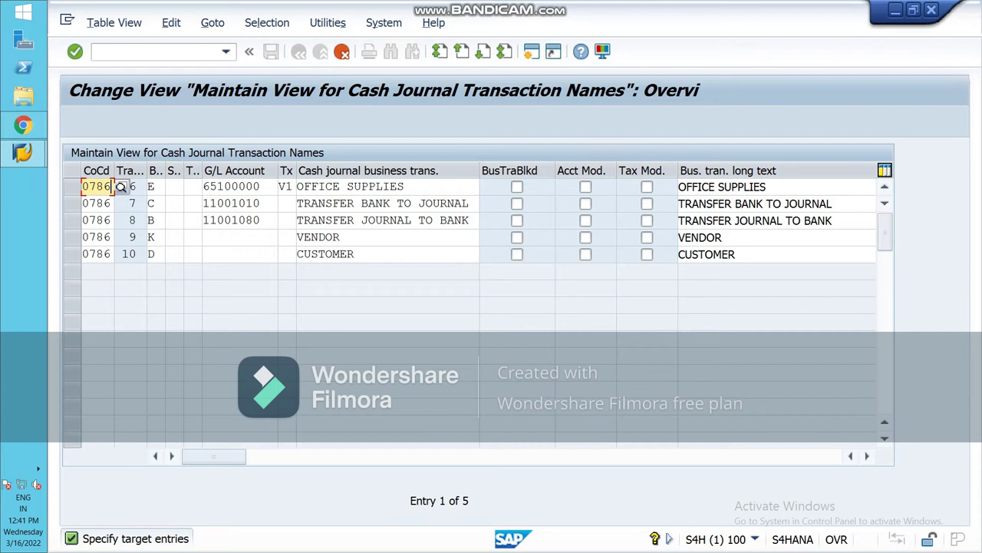
{"action": "type", "text": "N"}
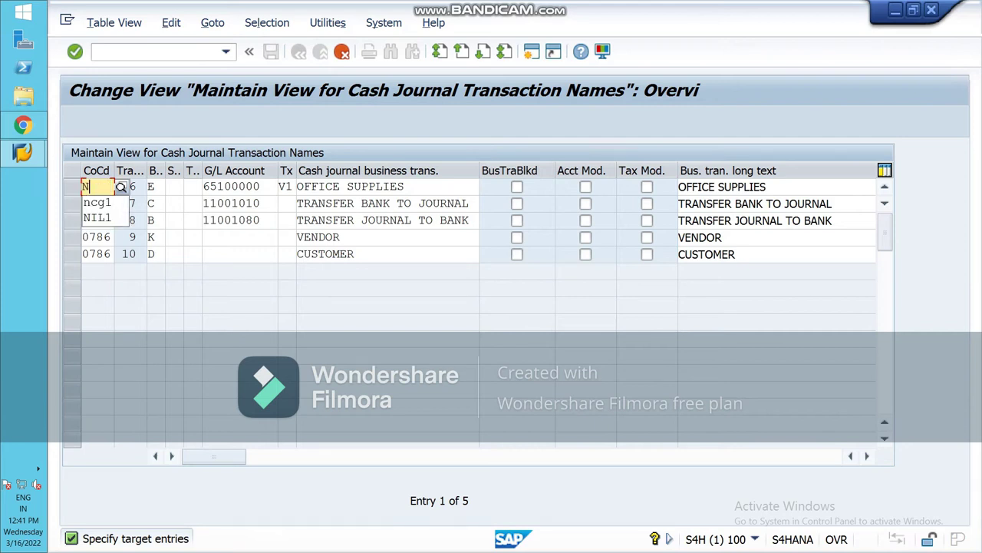
{"action": "type", "text": "IL1"}
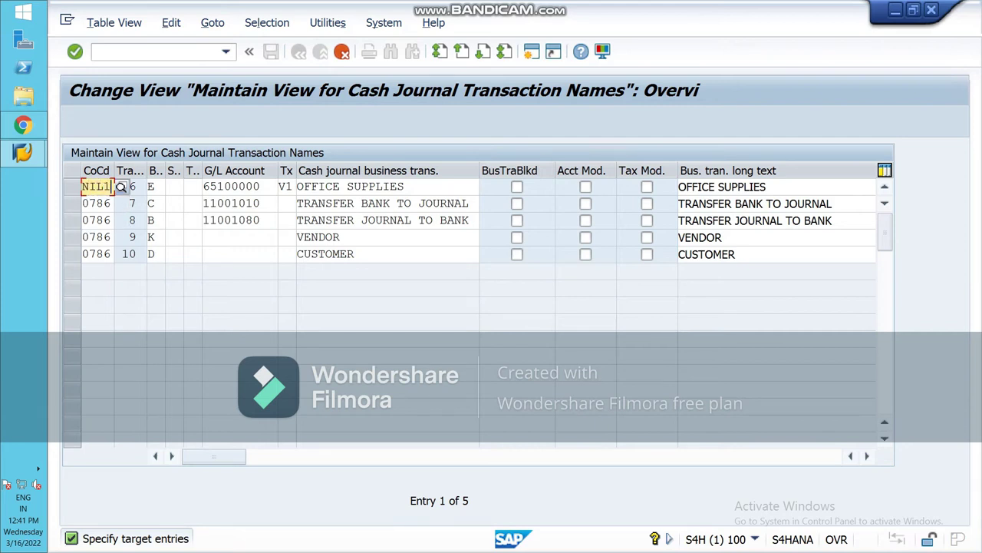
{"action": "left_click", "coordinate": [97, 203]}
{"action": "type", "text": "NI"}
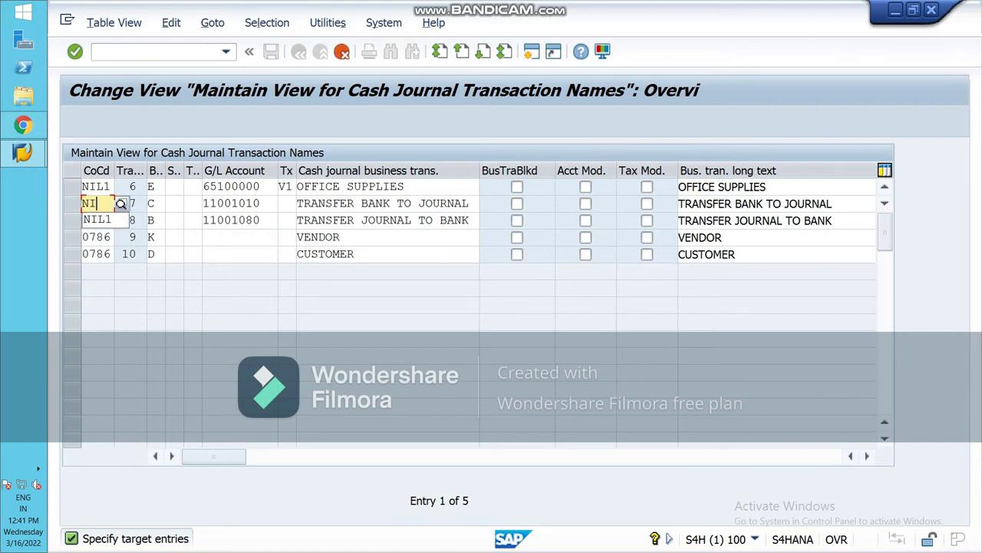
{"action": "type", "text": "L1"}
{"action": "left_click", "coordinate": [97, 220]}
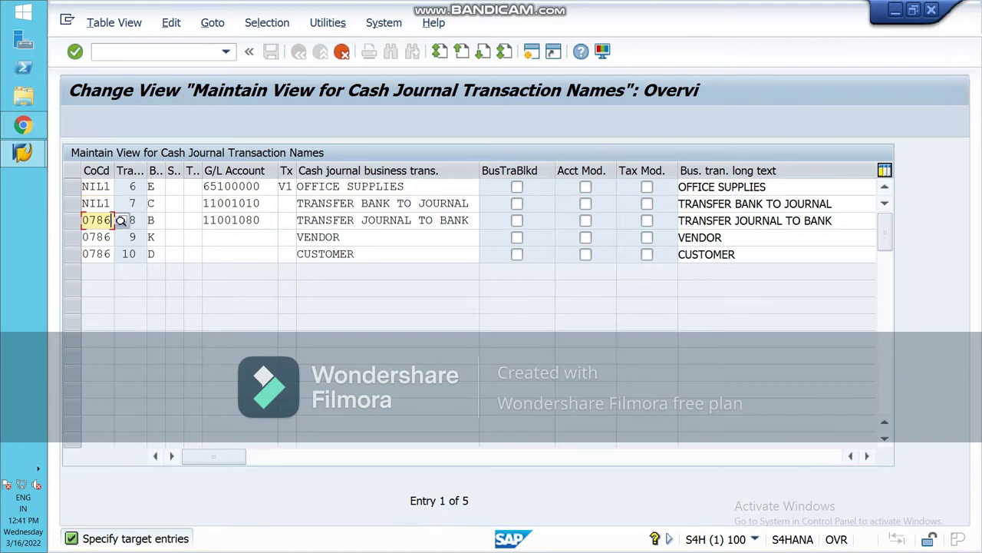
{"action": "key", "text": "BackSpace"}
{"action": "key", "text": "BackSpace"}
{"action": "key", "text": "BackSpace"}
{"action": "key", "text": "BackSpace"}
{"action": "type", "text": "NIK"}
{"action": "key", "text": "BackSpace"}
{"action": "type", "text": "L1"}
Set company code NIL1 on the fourth and fifth copied rows, then review OFFICE SUPPLIES transaction types
{"action": "key", "text": "Down"}
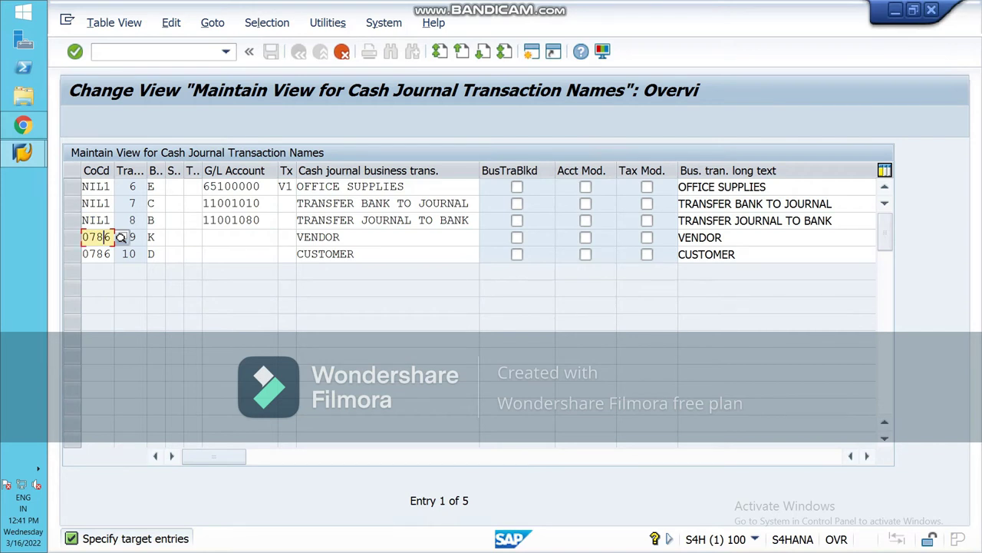
{"action": "key", "text": "BackSpace"}
{"action": "key", "text": "BackSpace"}
{"action": "key", "text": "BackSpace"}
{"action": "key", "text": "BackSpace"}
{"action": "type", "text": "NIL1"}
{"action": "left_click", "coordinate": [103, 254]}
{"action": "key", "text": "BackSpace"}
{"action": "key", "text": "BackSpace"}
{"action": "key", "text": "BackSpace"}
{"action": "key", "text": "BackSpace"}
{"action": "type", "text": "NIL"}
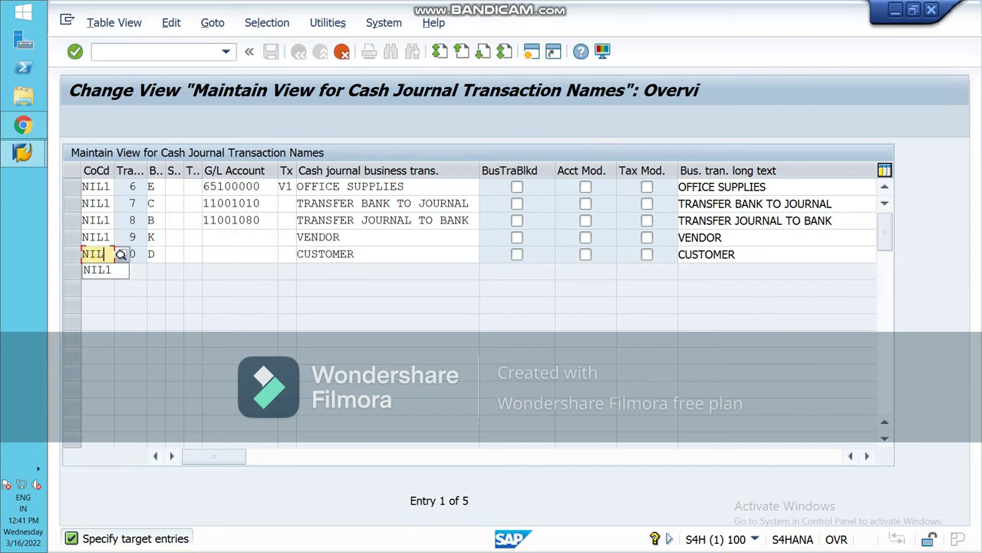
{"action": "type", "text": "1"}
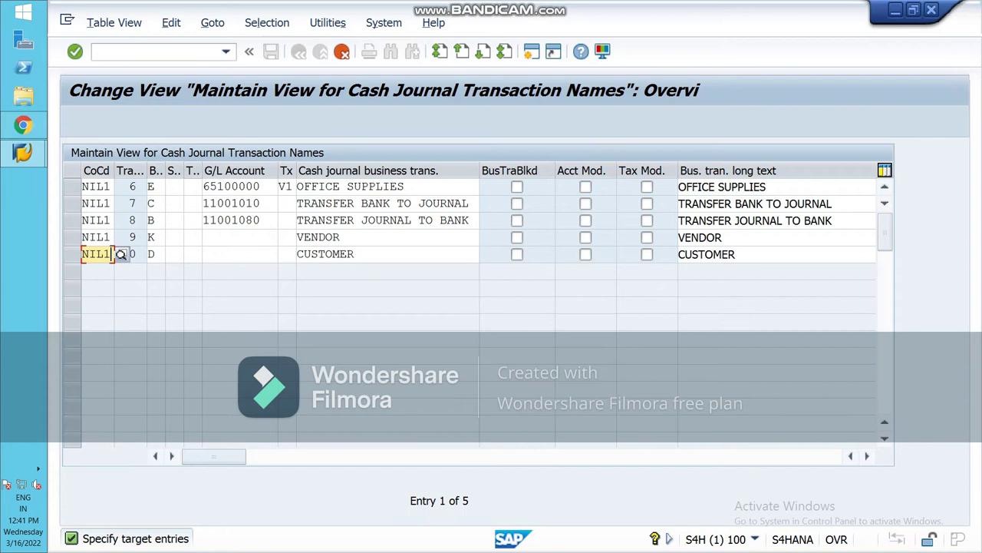
{"action": "left_click", "coordinate": [152, 186]}
{"action": "left_click", "coordinate": [164, 187]}
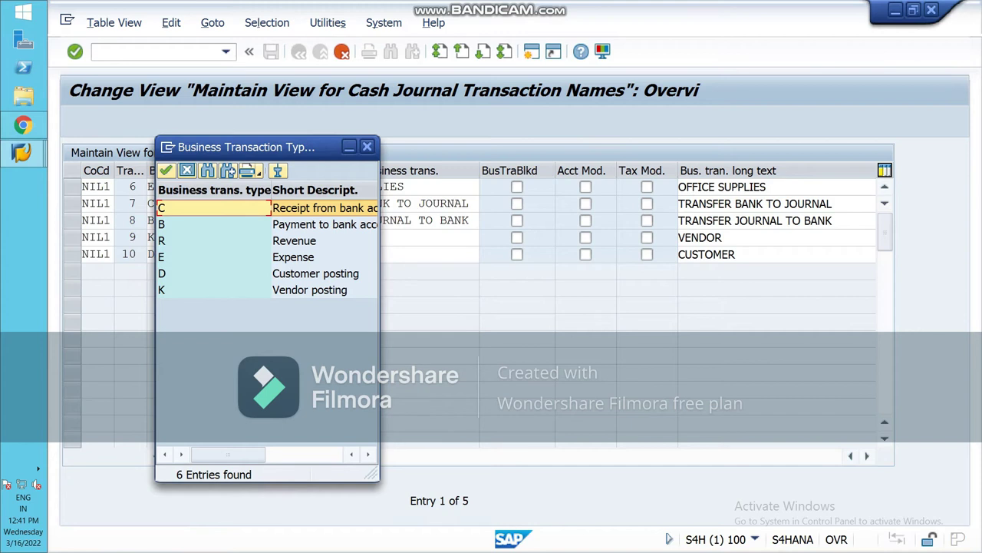
Leave the OFFICE SUPPLIES transaction type unchanged and erase its G/L account 65100000
{"action": "left_click", "coordinate": [367, 146]}
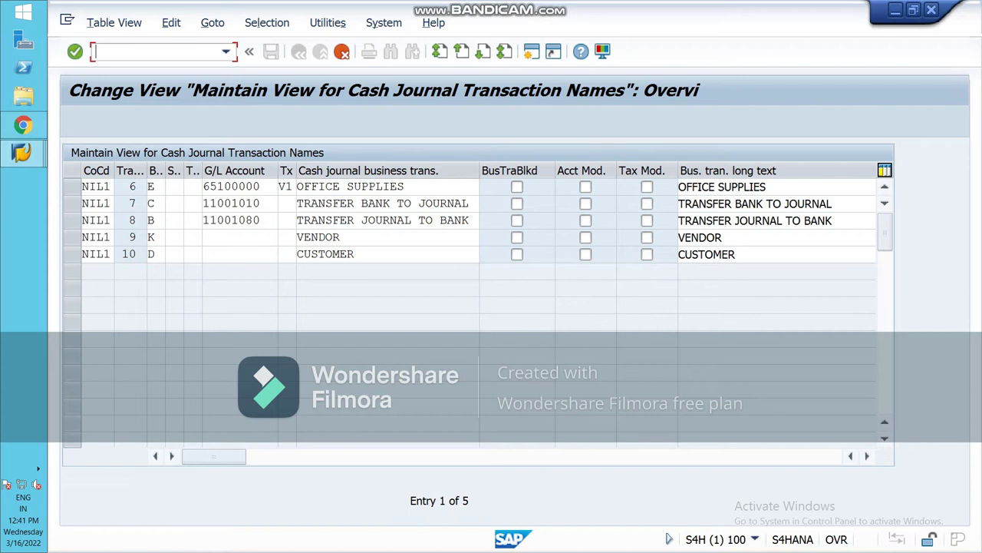
{"action": "left_click", "coordinate": [153, 186]}
{"action": "left_click", "coordinate": [172, 187]}
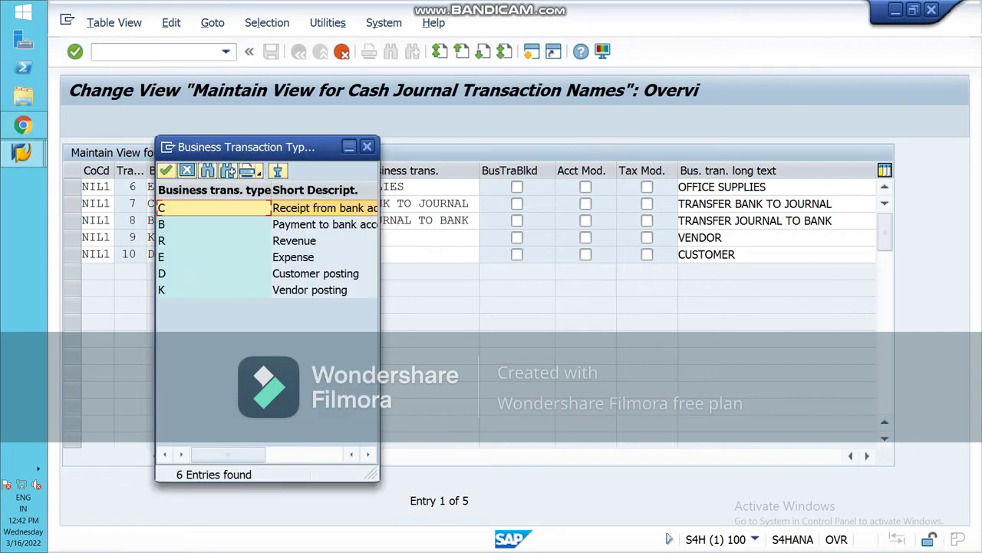
{"action": "key", "text": "Escape"}
{"action": "left_click", "coordinate": [231, 187]}
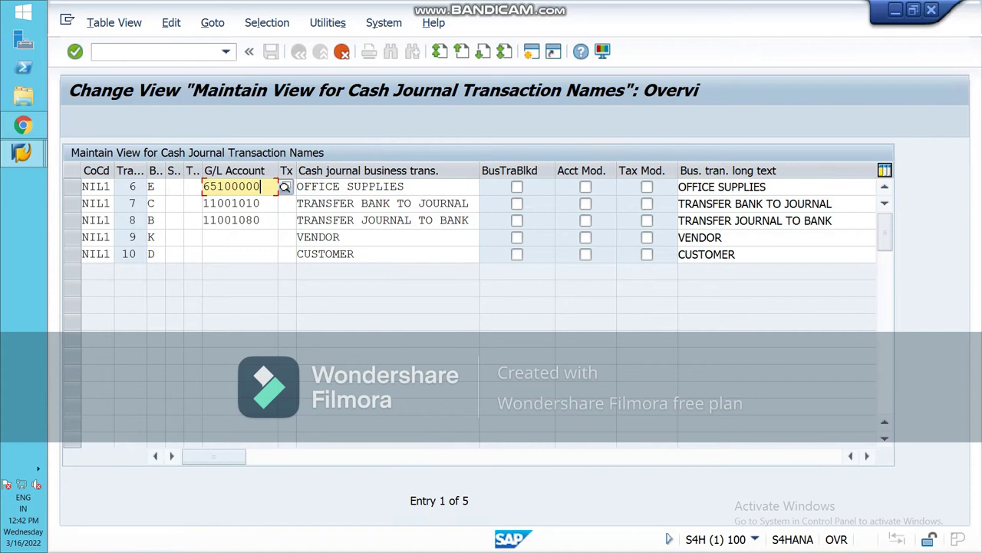
{"action": "key", "text": "BackSpace"}
{"action": "key", "text": "BackSpace"}
{"action": "key", "text": "BackSpace"}
{"action": "key", "text": "BackSpace"}
{"action": "key", "text": "BackSpace"}
{"action": "key", "text": "BackSpace"}
{"action": "key", "text": "BackSpace"}
{"action": "key", "text": "BackSpace"}
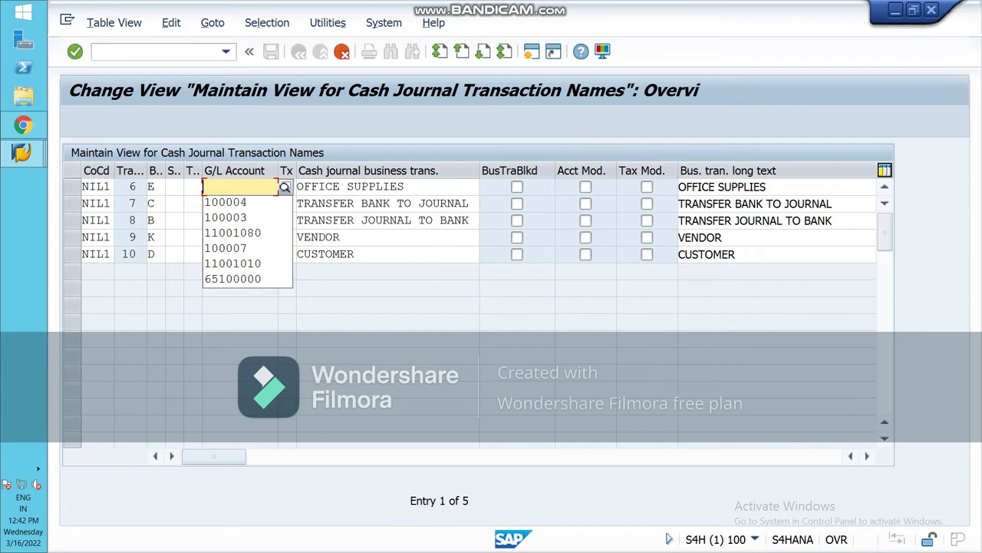
{"action": "key", "text": "Escape"}
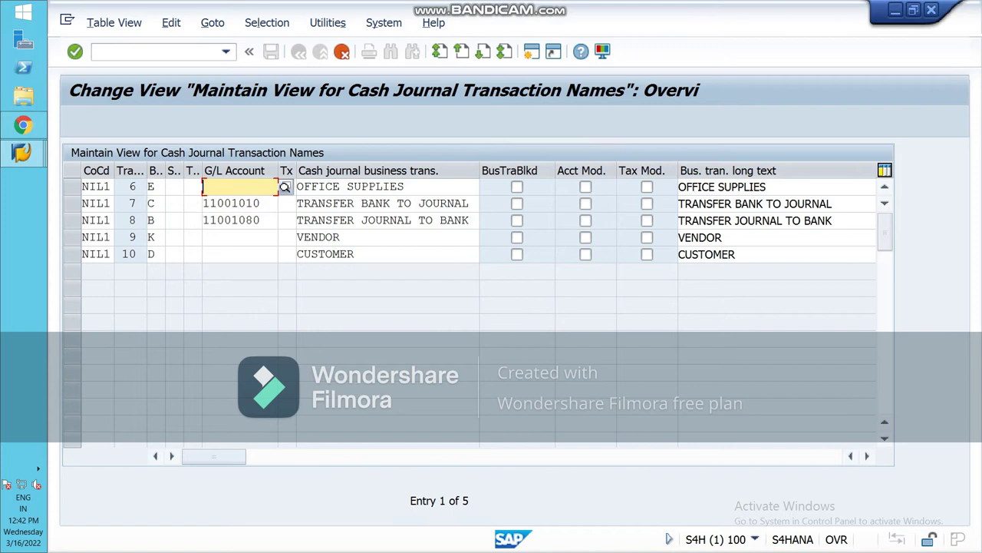
Check the business transaction types available for the second copied row
{"action": "left_click", "coordinate": [150, 203]}
{"action": "key", "text": "F4"}
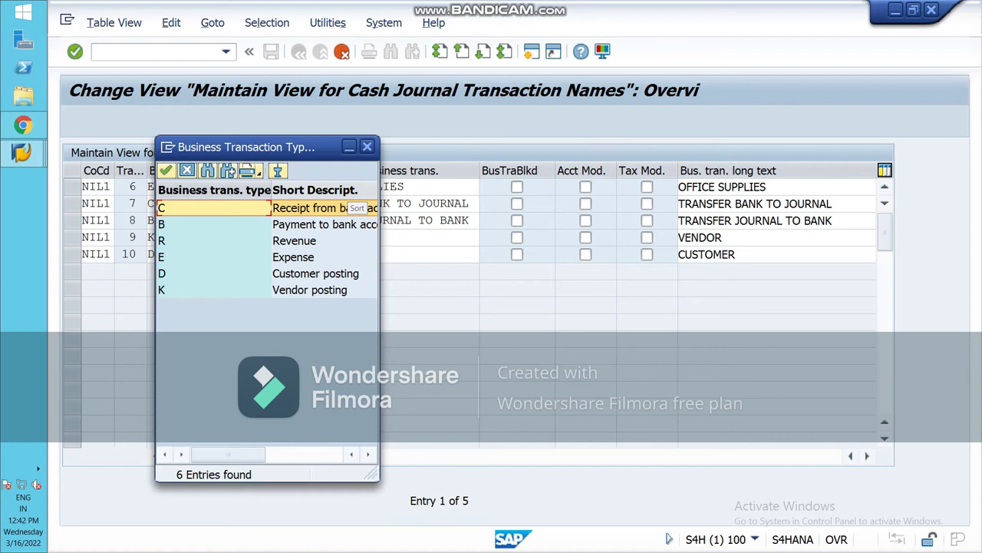
{"action": "key", "text": "Return"}
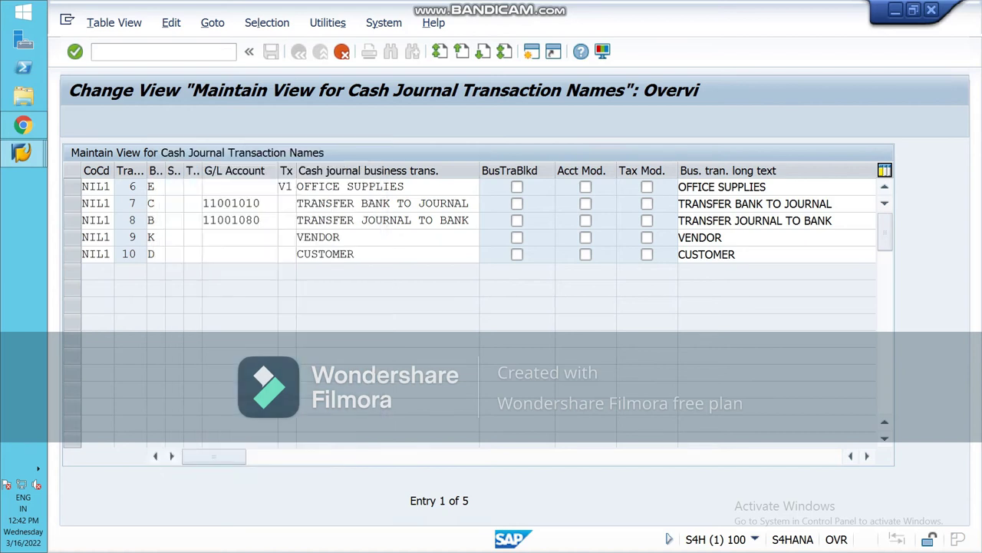
Assign Bank outgoing payment account 100003 to TRANSFER BANK TO JOURNAL
{"action": "left_click", "coordinate": [261, 203]}
{"action": "left_click", "coordinate": [284, 204]}
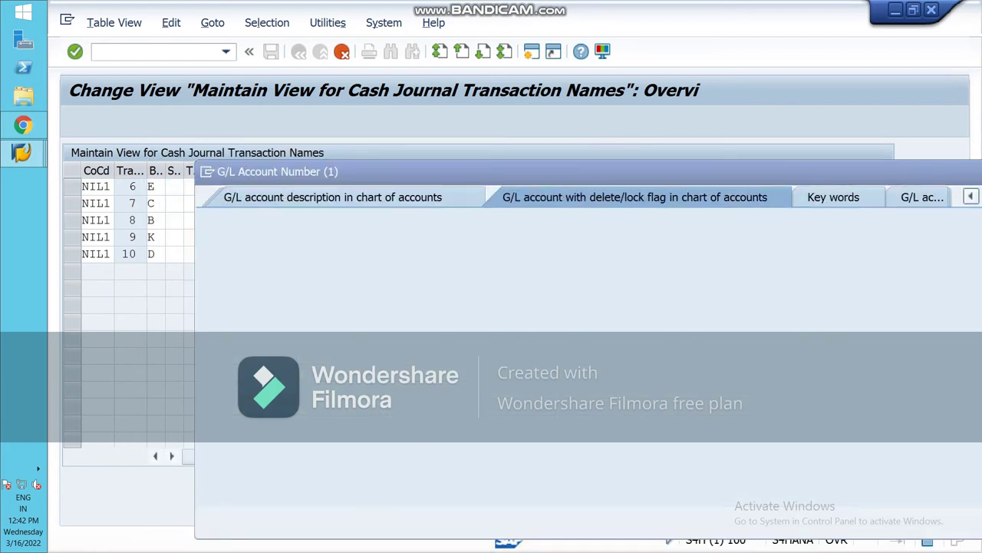
{"action": "left_click", "coordinate": [965, 517]}
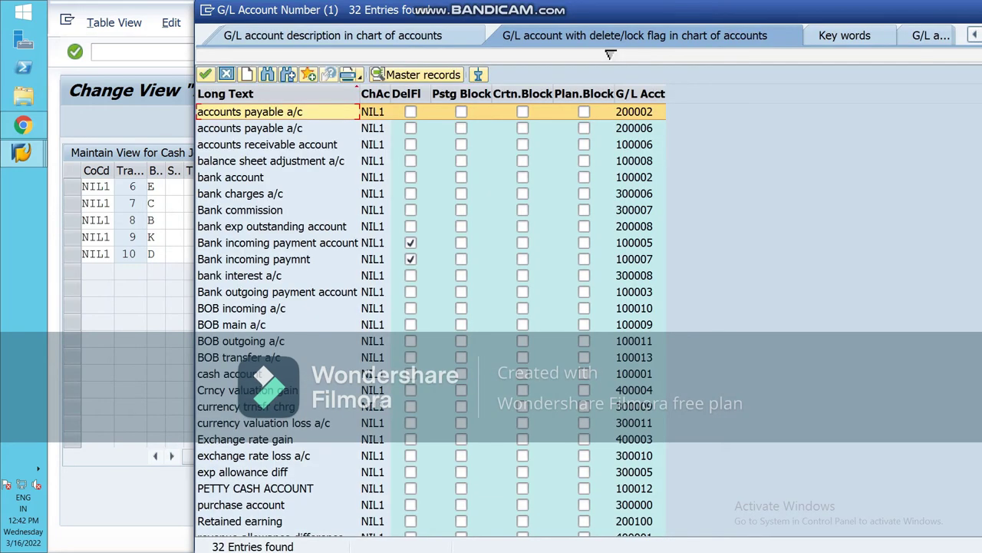
{"action": "left_click", "coordinate": [276, 291]}
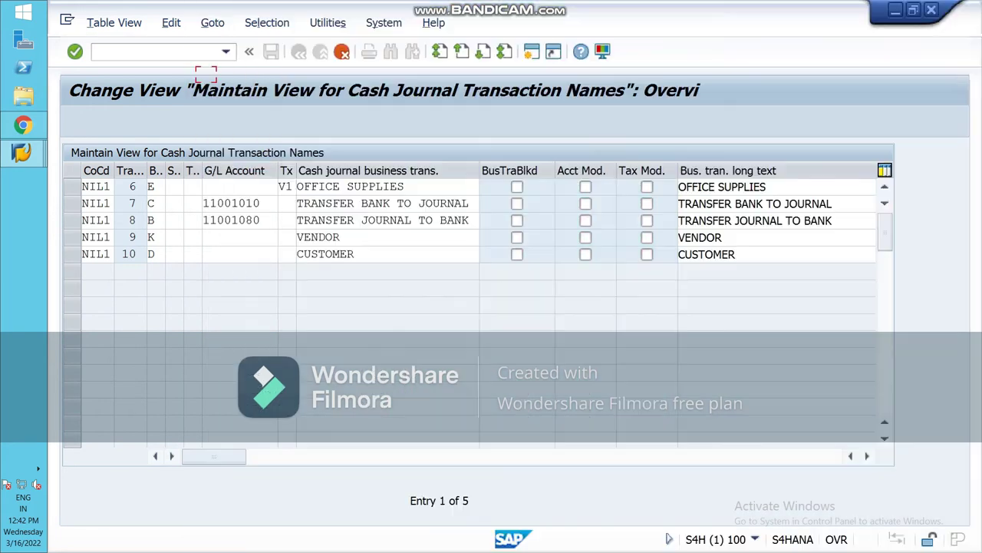
{"action": "left_click", "coordinate": [205, 74]}
Assign bank account 100002 to TRANSFER JOURNAL TO BANK from the NIL1 account list
{"action": "left_click", "coordinate": [261, 220]}
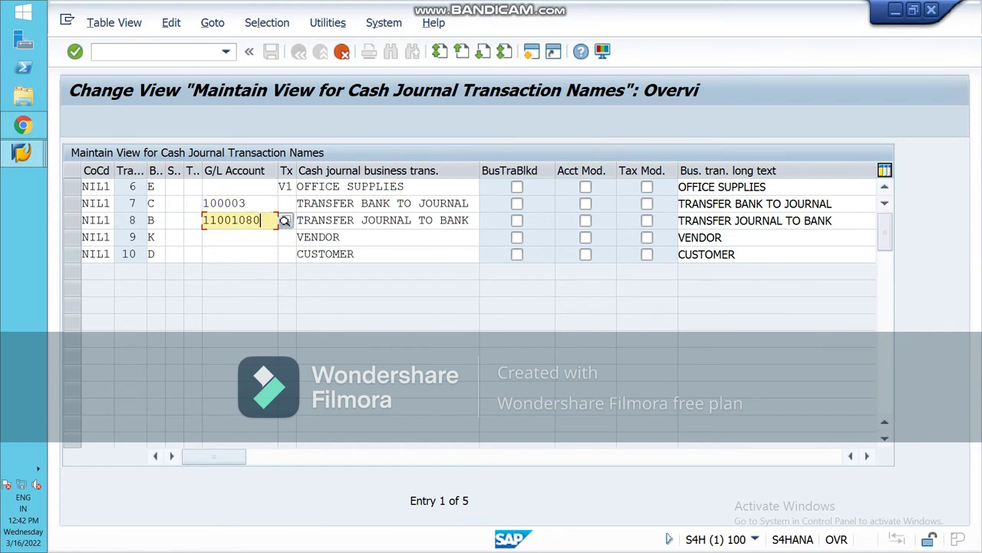
{"action": "left_click", "coordinate": [150, 220]}
{"action": "left_click", "coordinate": [173, 220]}
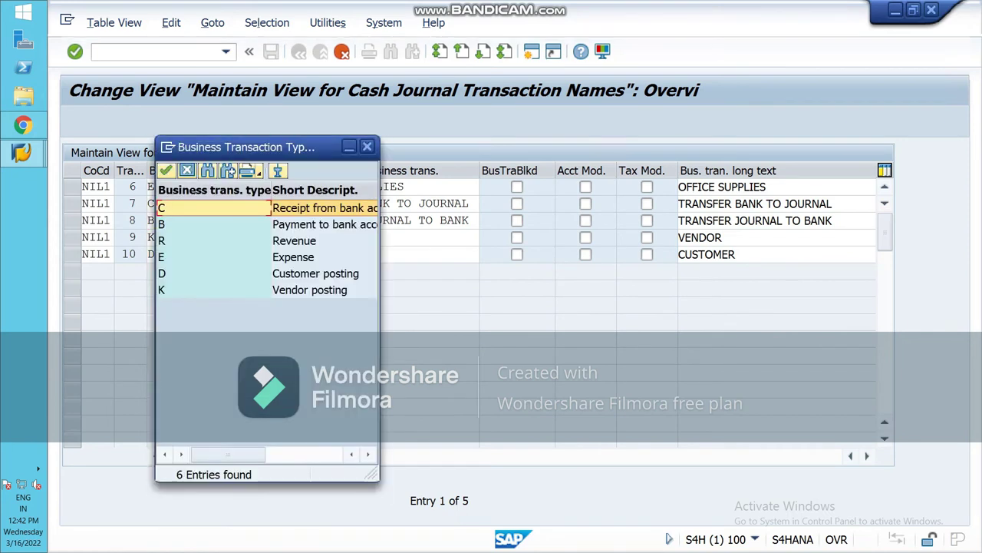
{"action": "key", "text": "Escape"}
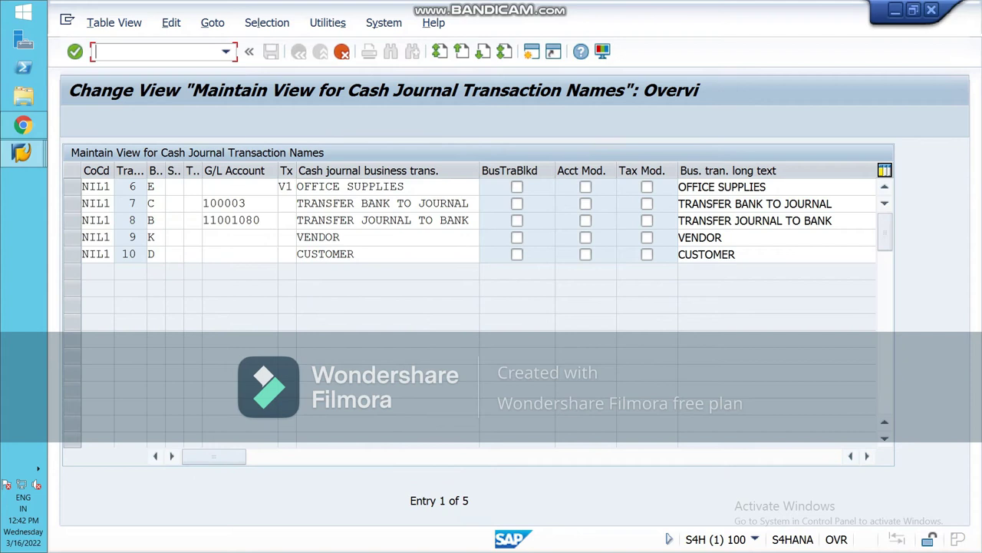
{"action": "left_click", "coordinate": [261, 220]}
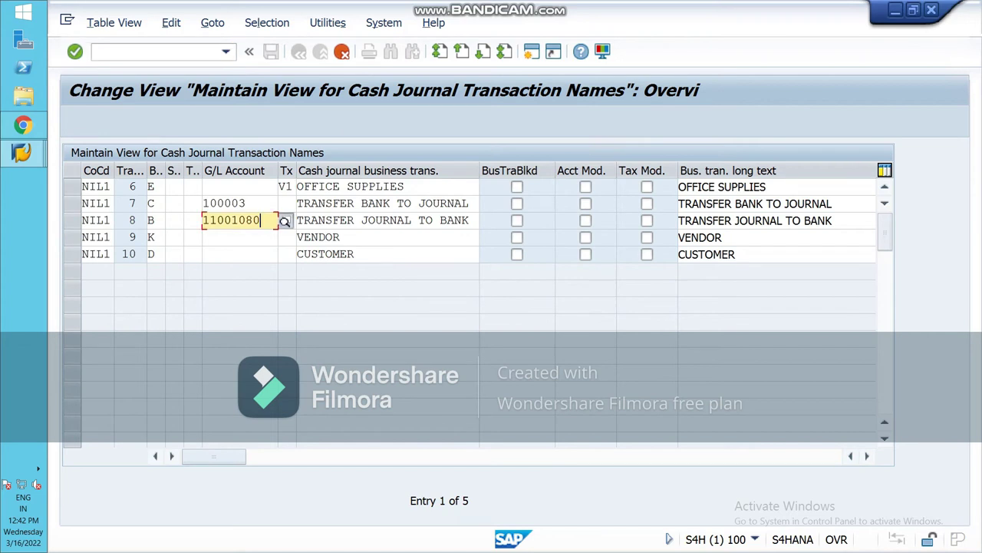
{"action": "left_click", "coordinate": [285, 221]}
{"action": "left_click", "coordinate": [964, 531]}
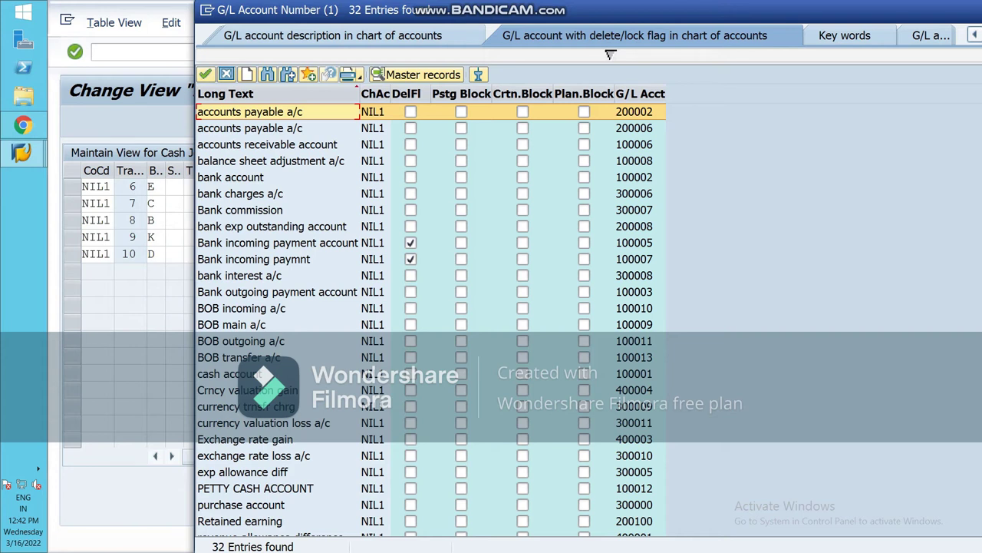
{"action": "key", "text": "Down"}
{"action": "key", "text": "Down"}
{"action": "key", "text": "Down"}
{"action": "key", "text": "Down"}
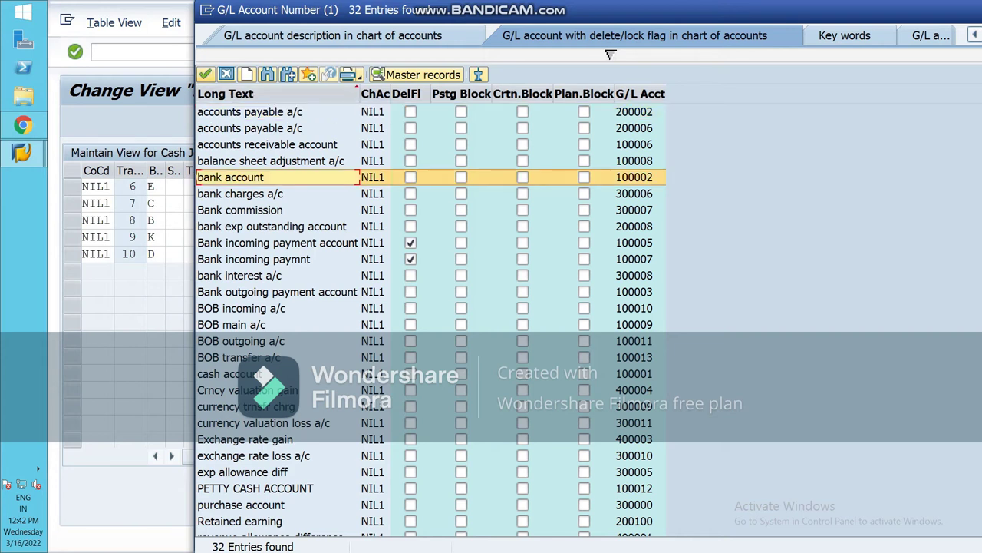
{"action": "key", "text": "Return"}
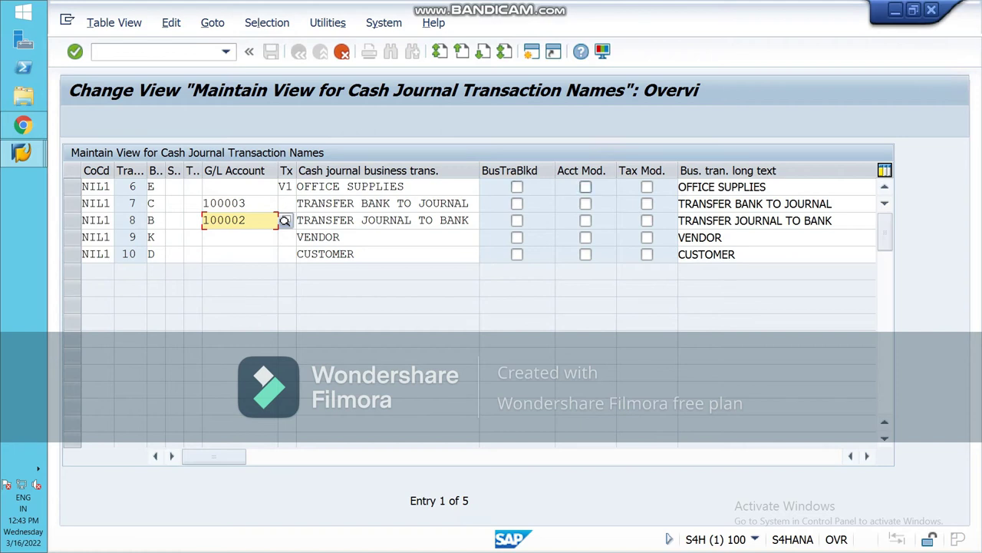
{"action": "left_click", "coordinate": [151, 186]}
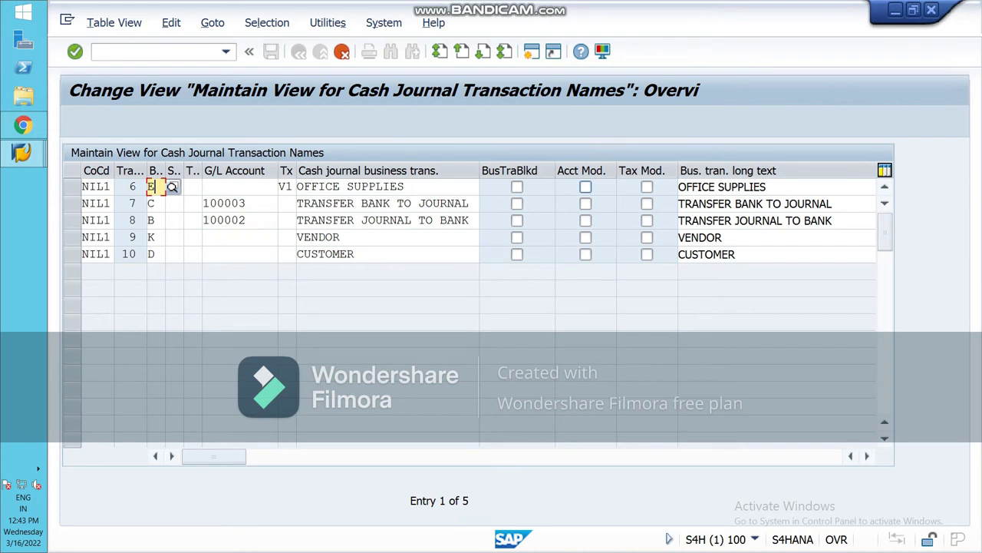
Enable Acct Mod. for OFFICE SUPPLIES and submit the entries, which fail as duplicate names
{"action": "left_click", "coordinate": [585, 186]}
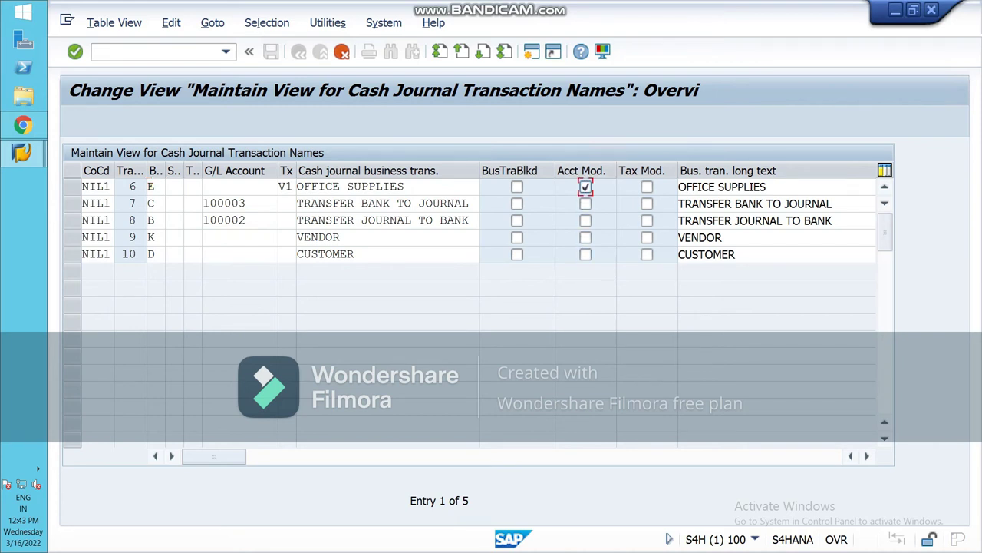
{"action": "left_click", "coordinate": [355, 254]}
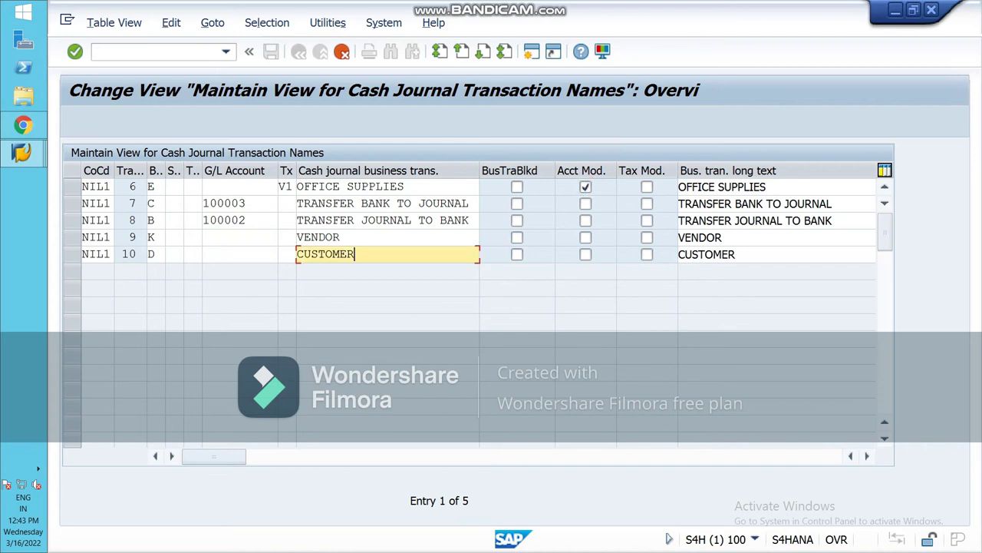
{"action": "key", "text": "Return"}
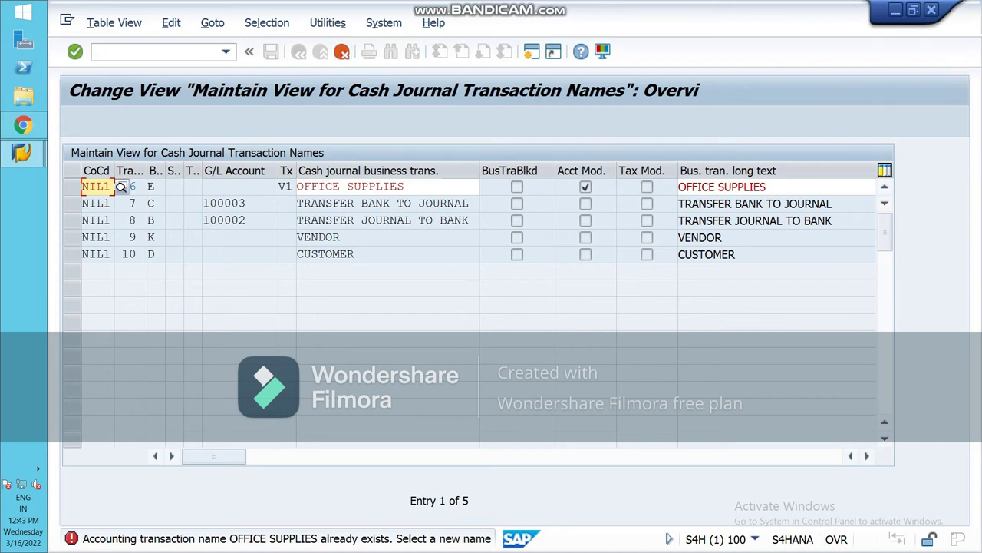
Discard the unsaved duplicate entries and jump to company code NIL1's existing transactions
{"action": "left_click", "coordinate": [342, 51]}
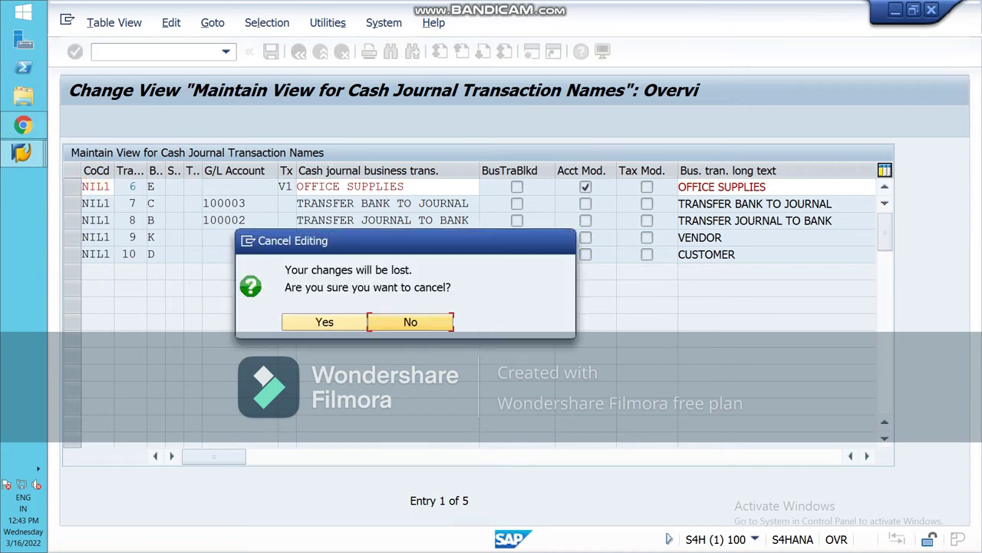
{"action": "key", "text": "Left"}
{"action": "key", "text": "Return"}
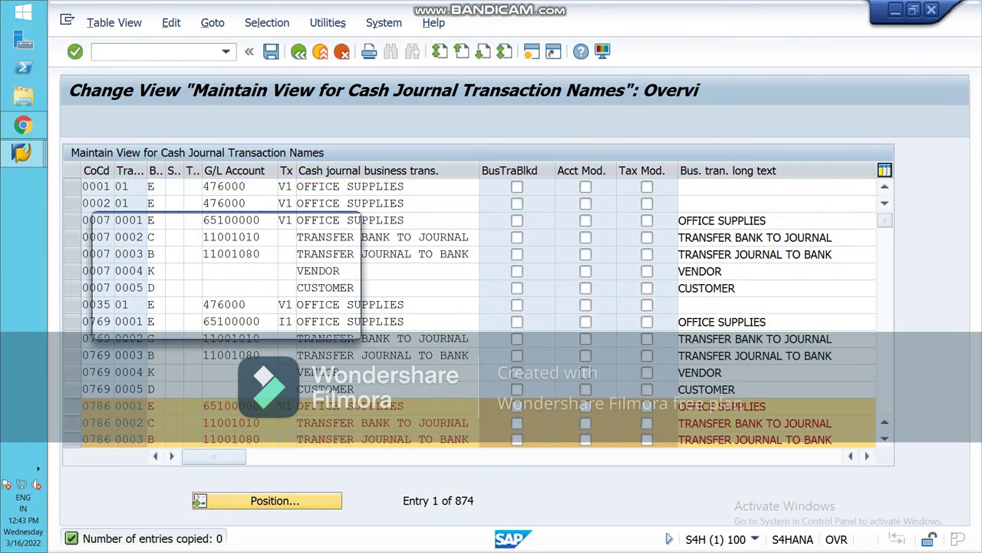
{"action": "left_click", "coordinate": [267, 500]}
{"action": "type", "text": "8112"}
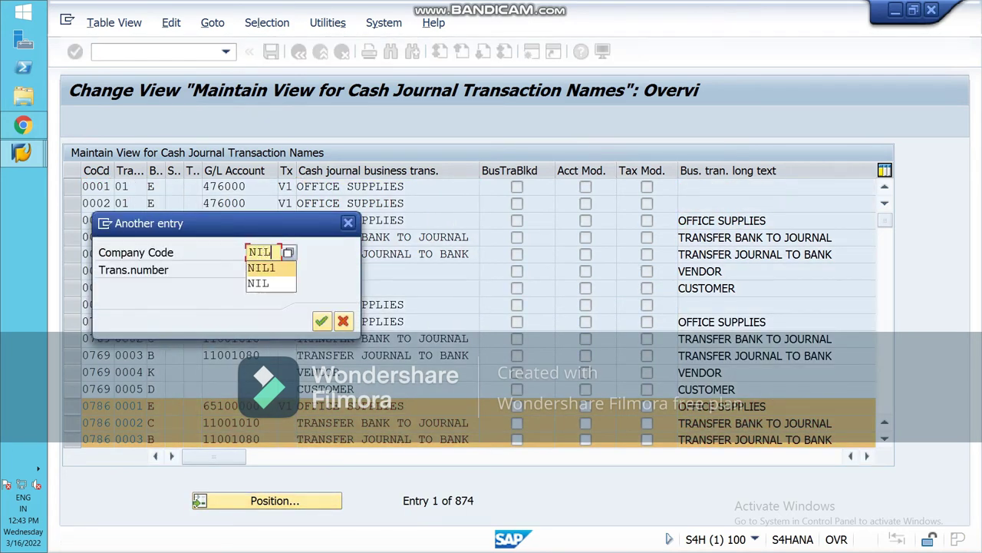
{"action": "key", "text": "Return"}
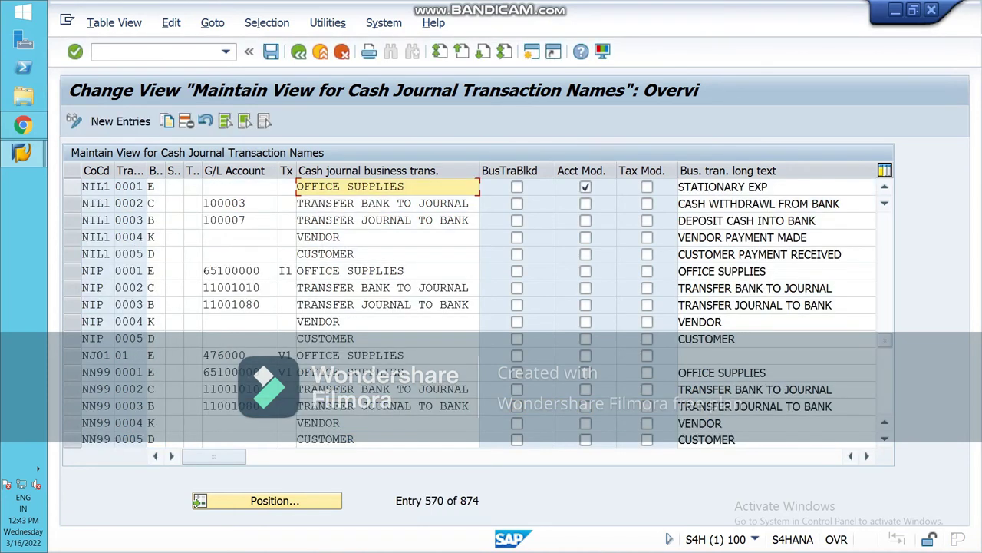
Select NIL1 transactions 0001–0004, then return to the implementation guide tree
{"action": "left_click", "coordinate": [73, 187]}
{"action": "left_click", "coordinate": [73, 204], "text": "shift"}
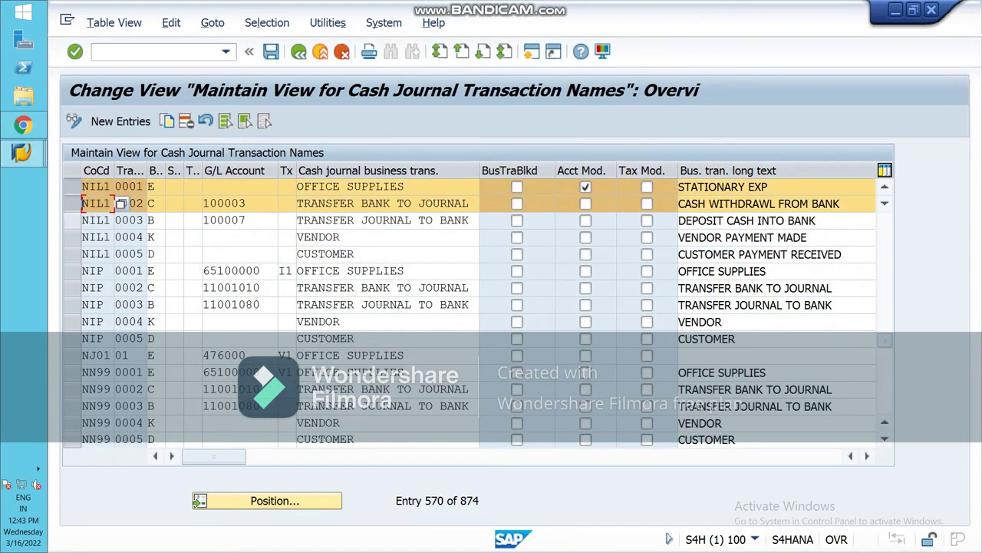
{"action": "left_click", "coordinate": [72, 237], "text": "ctrl"}
{"action": "left_click", "coordinate": [72, 220], "text": "ctrl"}
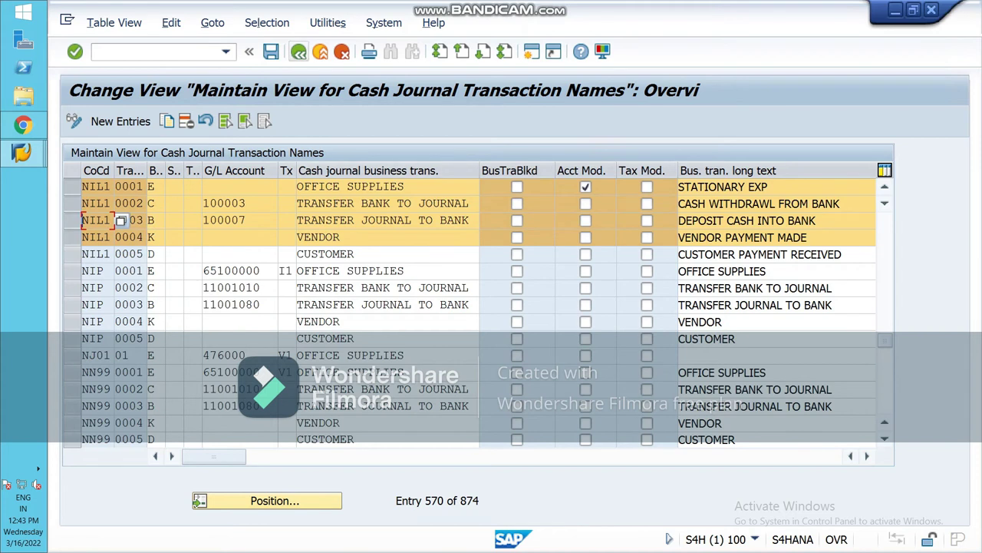
{"action": "left_click", "coordinate": [298, 51]}
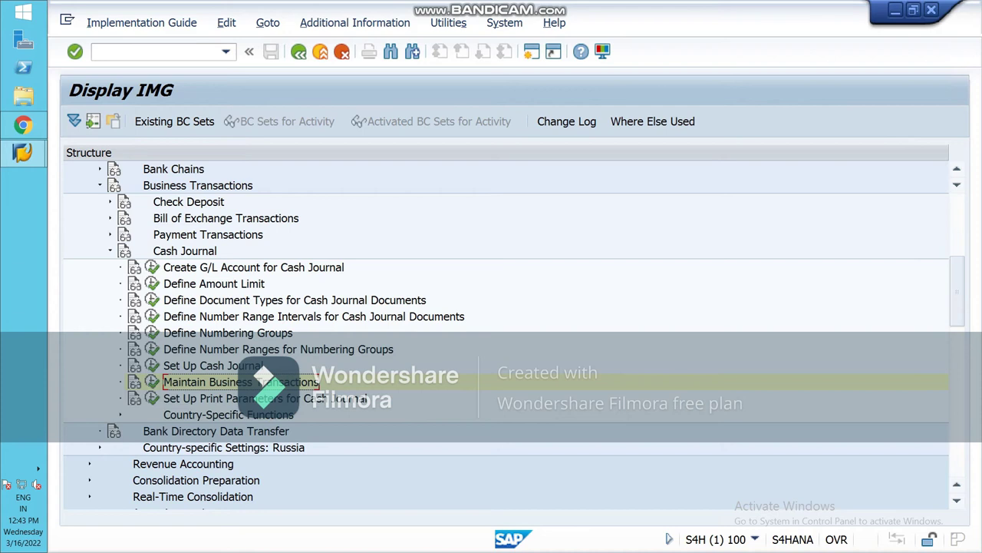
Leave the implementation guide for SAP Easy Access using the /N command
{"action": "left_click", "coordinate": [157, 51]}
{"action": "type", "text": "/N"}
{"action": "key", "text": "Return"}
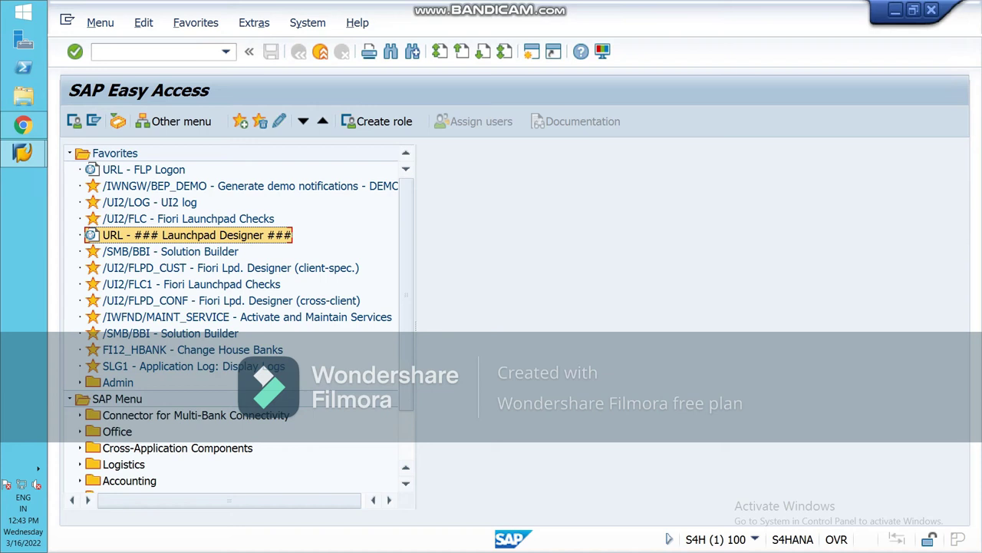
Collapse Favorites and expand the SAP Menu to Accounting > Financial Accounting > General Ledger
{"action": "left_click", "coordinate": [69, 153]}
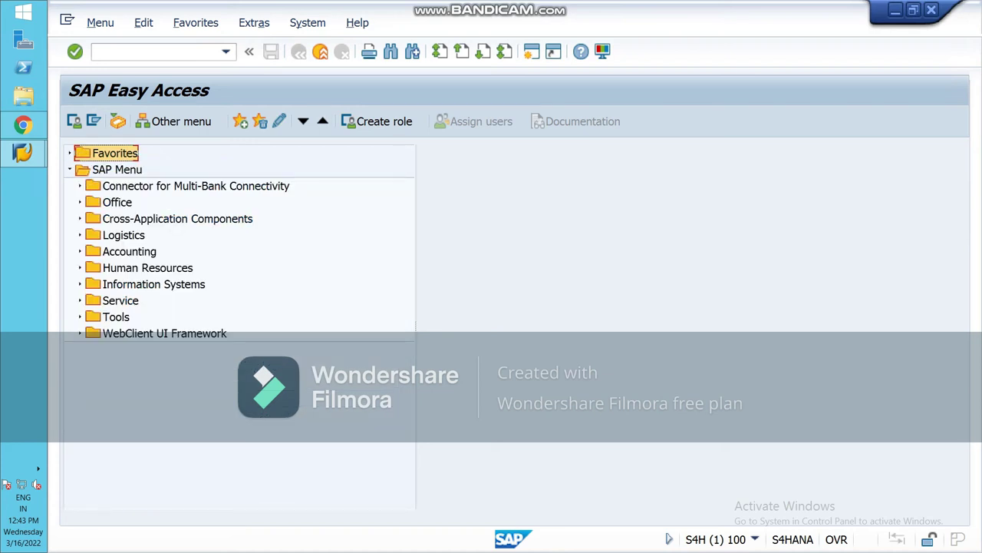
{"action": "left_click", "coordinate": [79, 251]}
{"action": "left_click", "coordinate": [90, 267]}
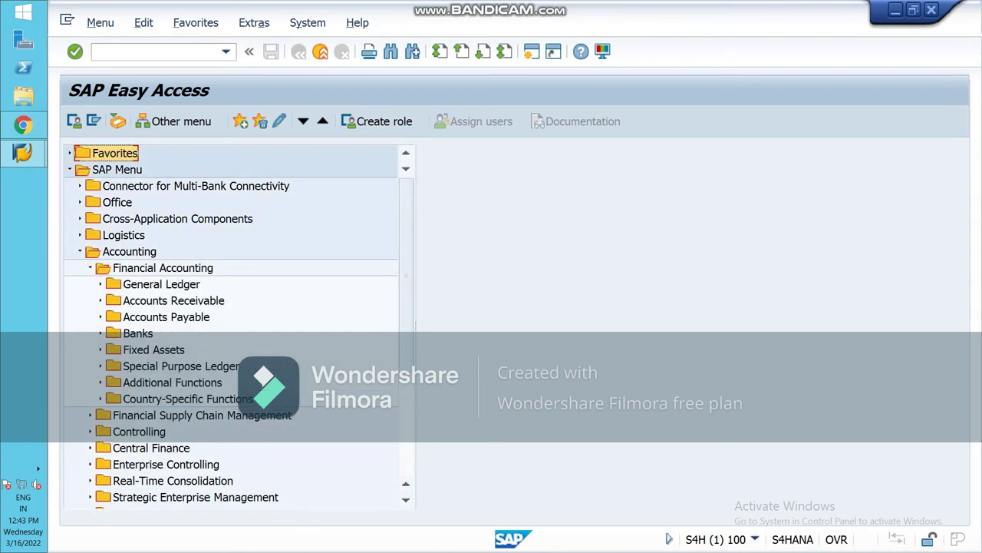
{"action": "left_click", "coordinate": [99, 284]}
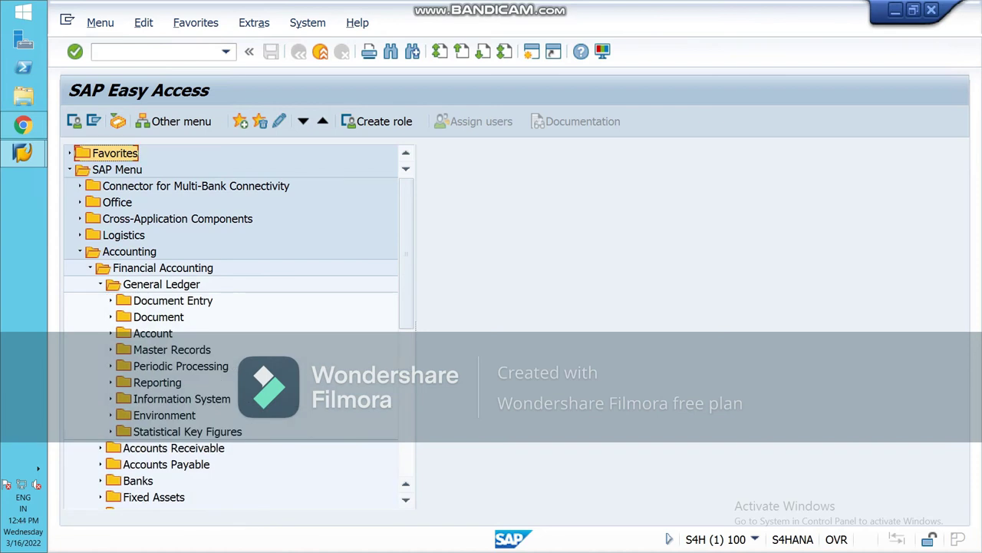
Launch FBCJ Cash Journal Posting from Document Entry, showing journal NCJ1 for company code NIL1
{"action": "left_click", "coordinate": [110, 301]}
{"action": "scroll", "coordinate": [231, 322], "scroll_direction": "down", "scroll_amount": 4}
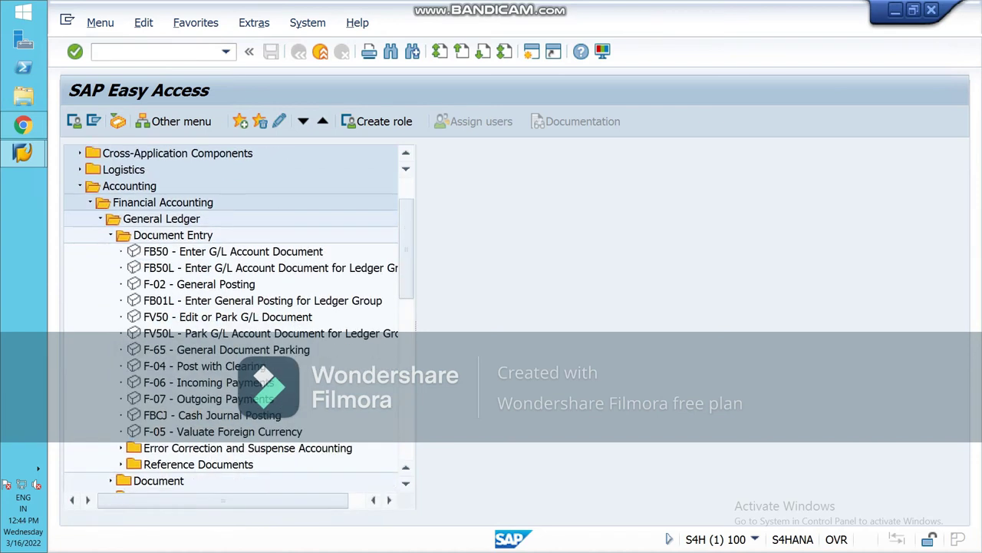
{"action": "double_click", "coordinate": [212, 415]}
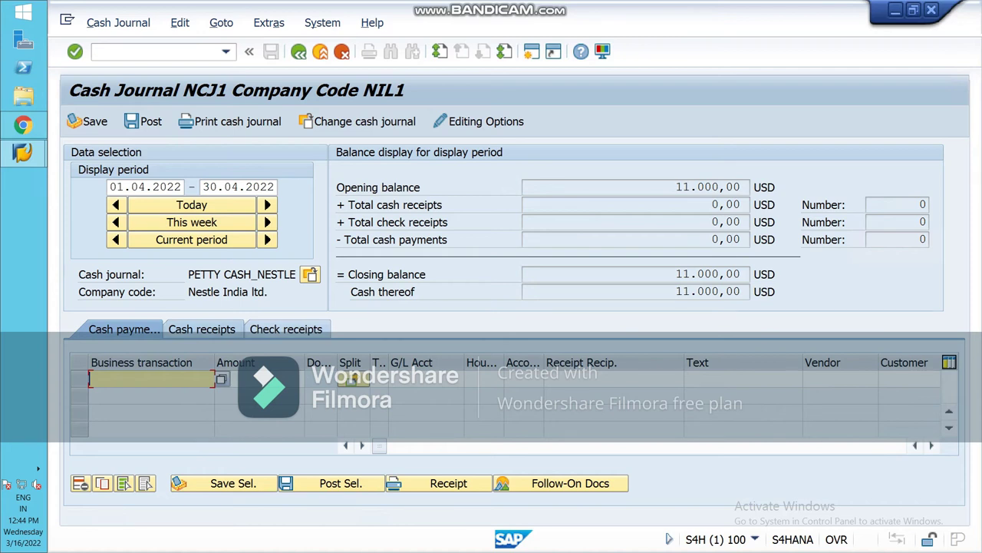
Begin a cash payment line with business transaction OFFICE SUPPLIES and amount 1000
{"action": "left_click", "coordinate": [201, 329]}
{"action": "left_click", "coordinate": [221, 379]}
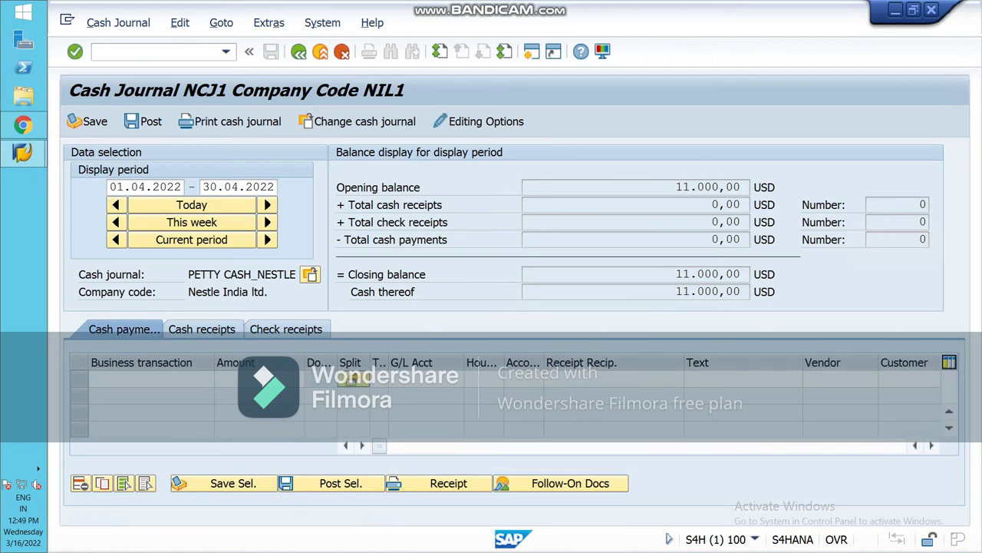
{"action": "left_click", "coordinate": [912, 445]}
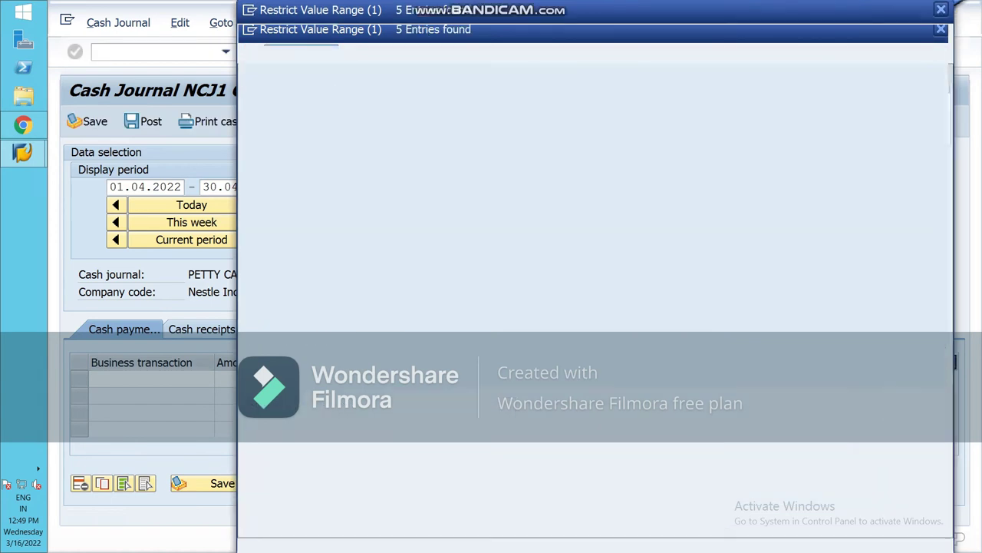
{"action": "key", "text": "Down"}
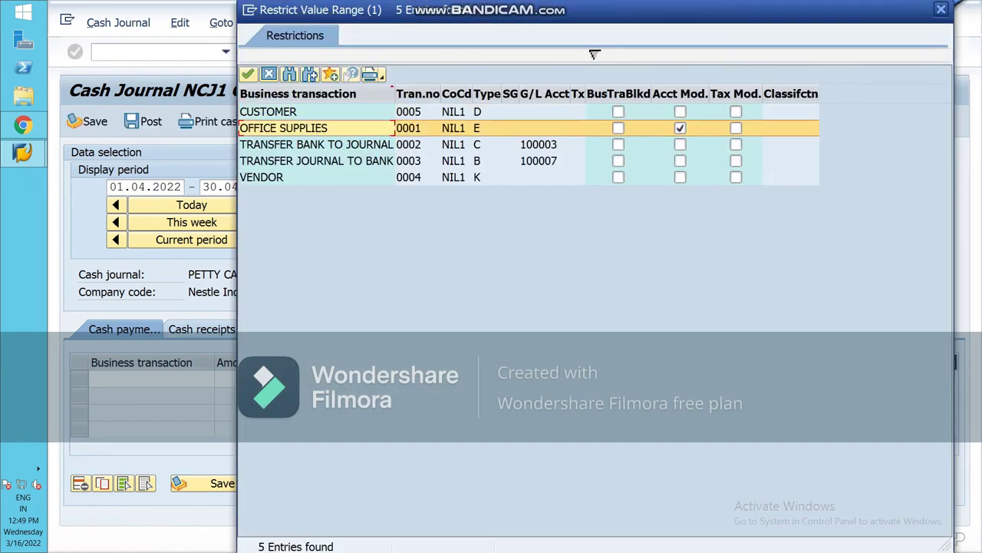
{"action": "key", "text": "Return"}
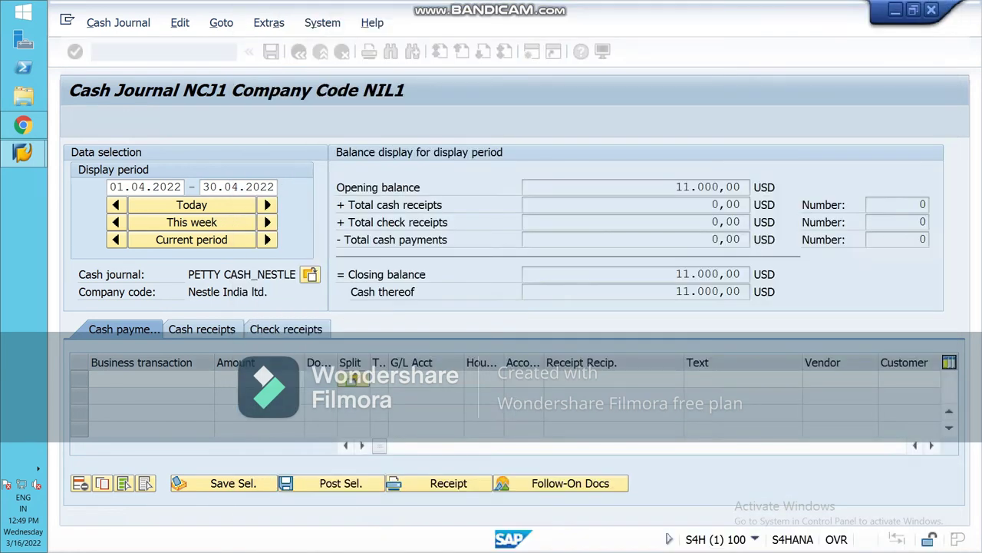
{"action": "key", "text": "Tab"}
{"action": "type", "text": "1000"}
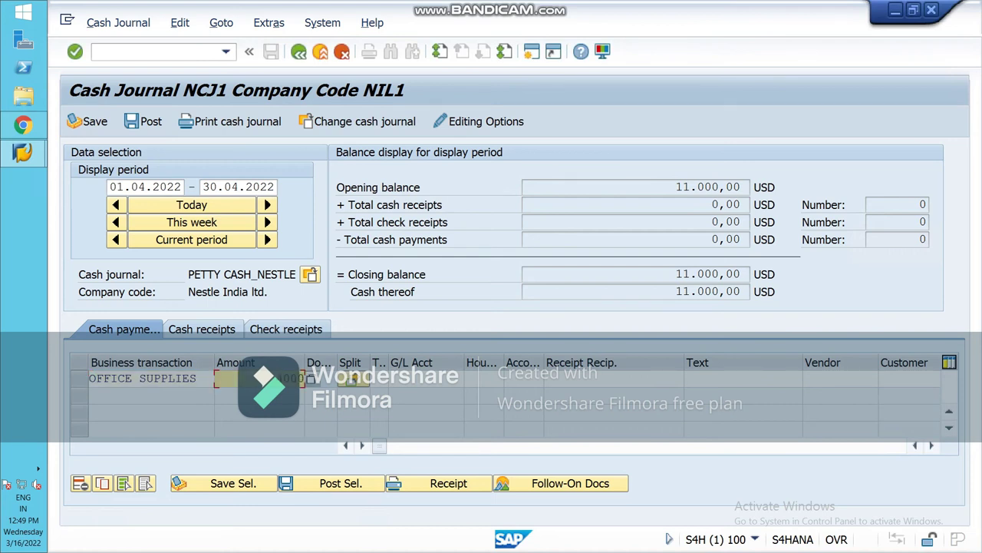
{"action": "key", "text": "Return"}
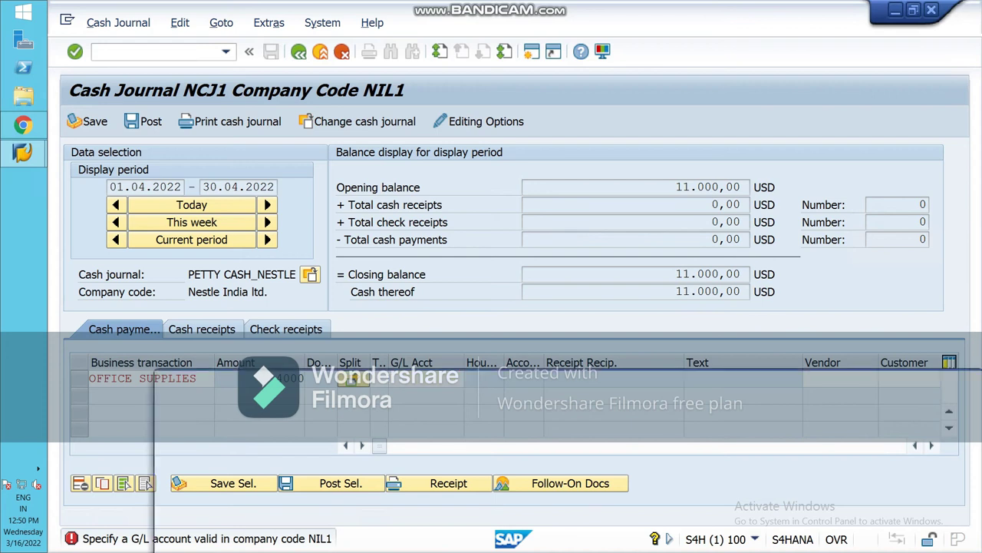
Assign the Stationary exp a/c G/L account to the OFFICE SUPPLIES payment line
{"action": "key", "text": "F4"}
{"action": "key", "text": "Return"}
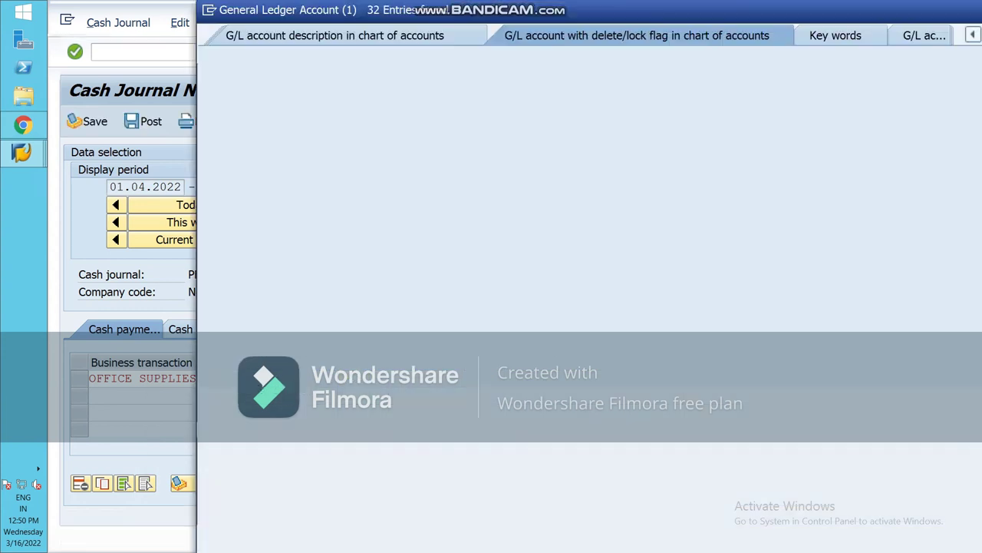
{"action": "scroll", "coordinate": [612, 54], "scroll_direction": "down", "scroll_amount": 2}
{"action": "left_click", "coordinate": [245, 504]}
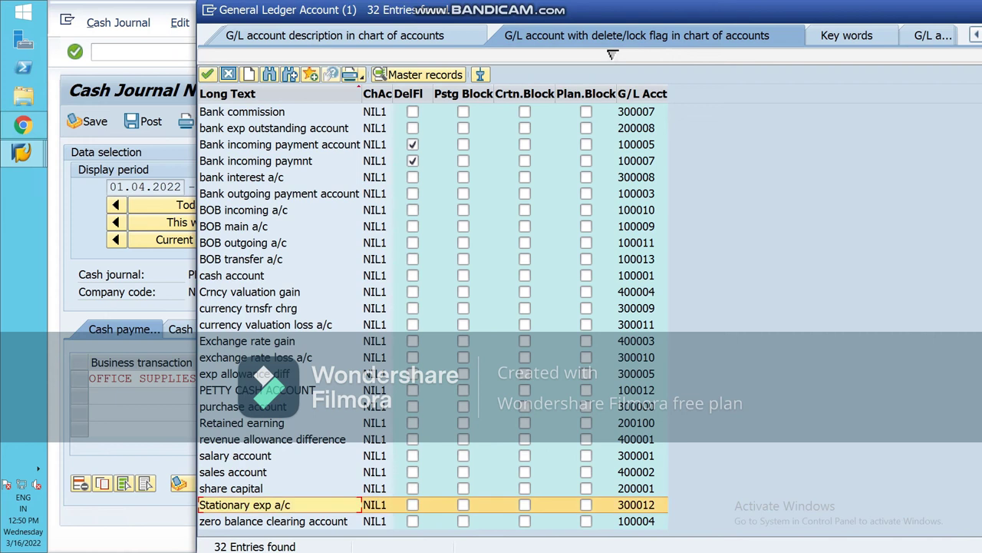
{"action": "left_click", "coordinate": [208, 74]}
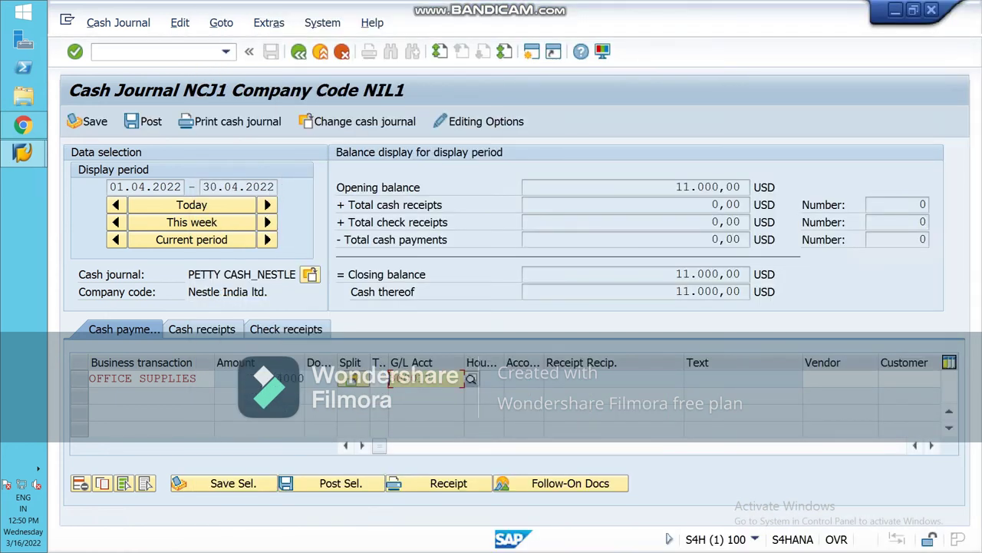
{"action": "key", "text": "Return"}
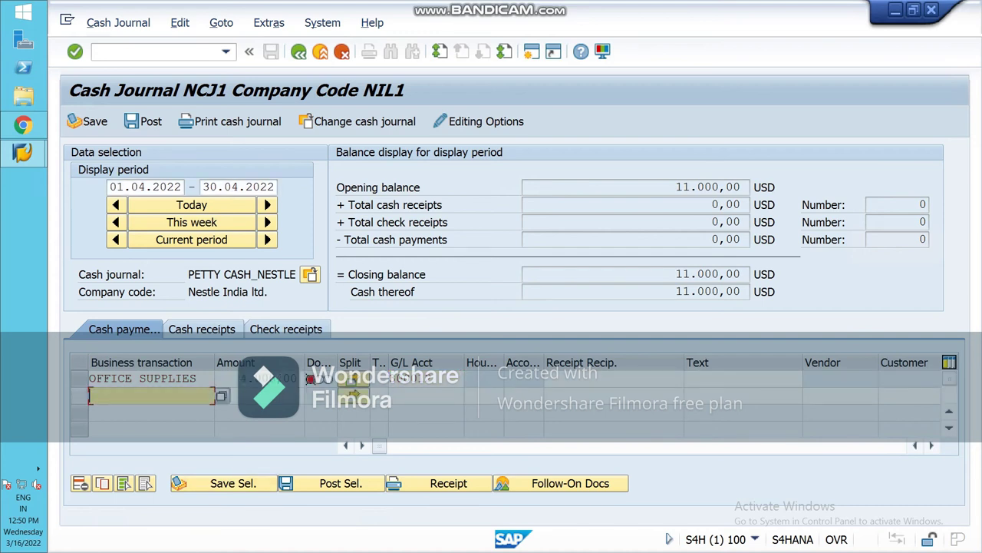
Post the OFFICE SUPPLIES payment and acknowledge the messages, leaving the balance at 7.000,00 USD
{"action": "left_click", "coordinate": [79, 378]}
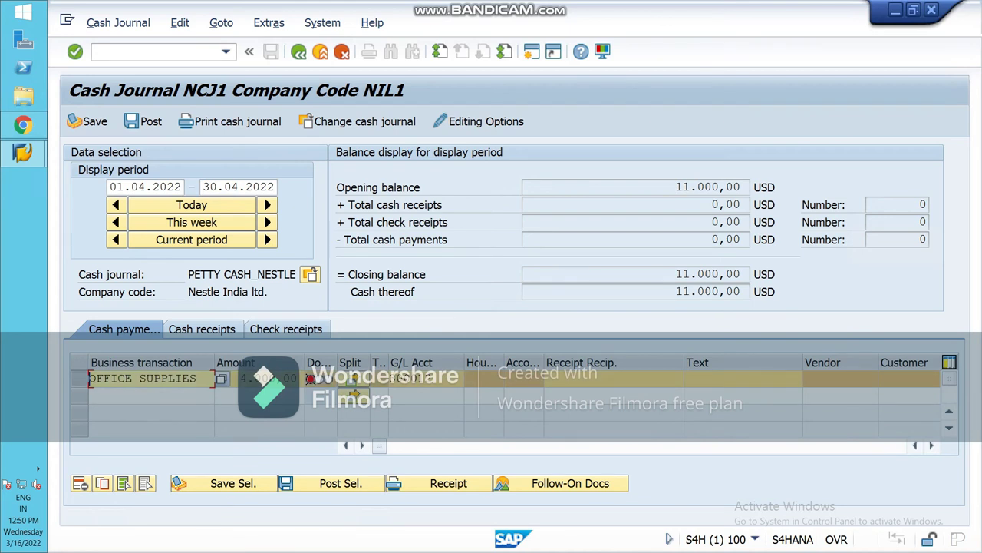
{"action": "left_click", "coordinate": [143, 122]}
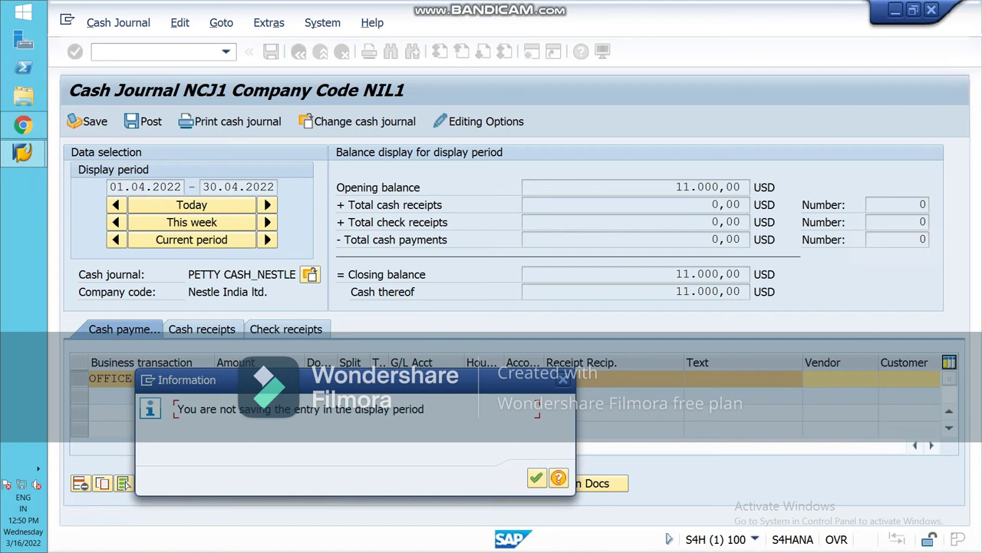
{"action": "key", "text": "Return"}
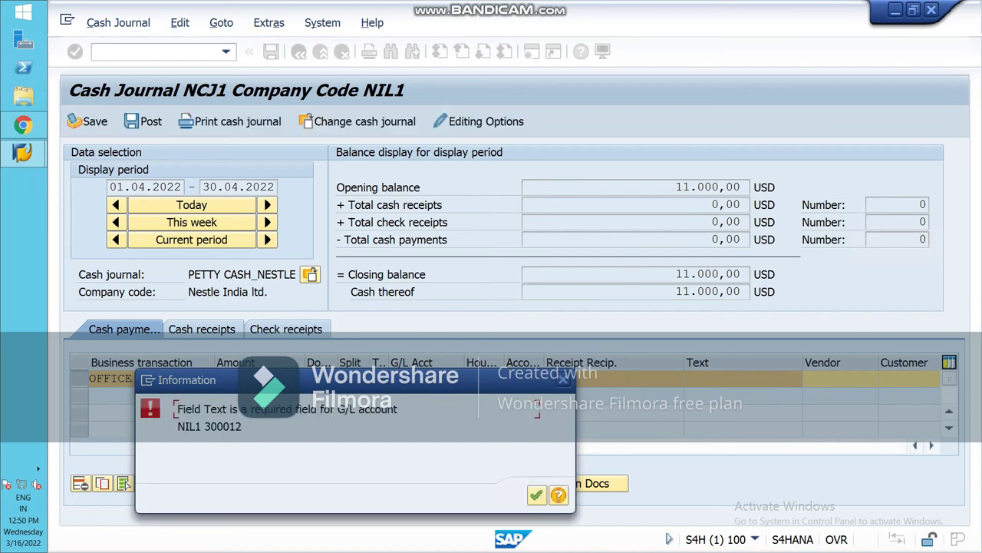
{"action": "key", "text": "Return"}
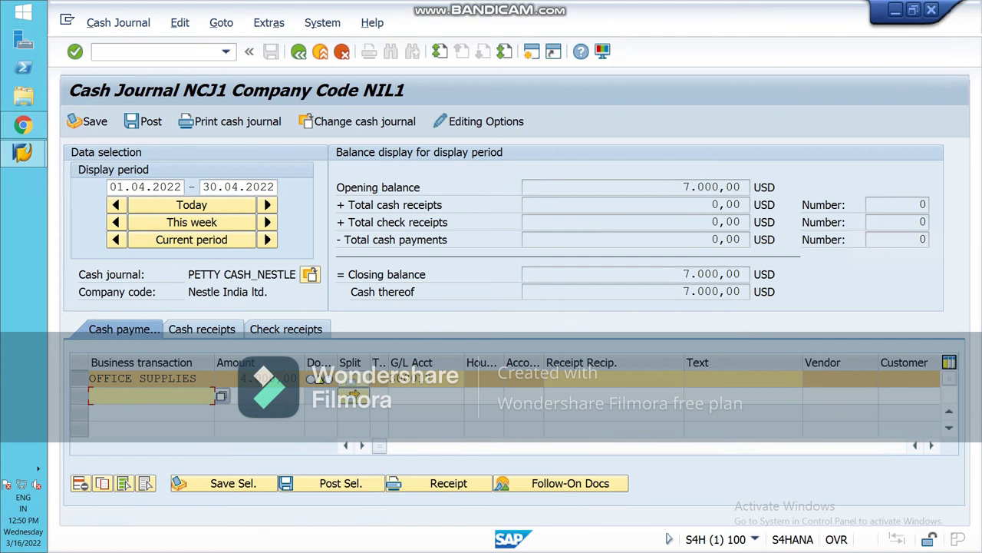
Set the OFFICE SUPPLIES payment's text to 'stationary purchased' from the input history
{"action": "left_click", "coordinate": [743, 379]}
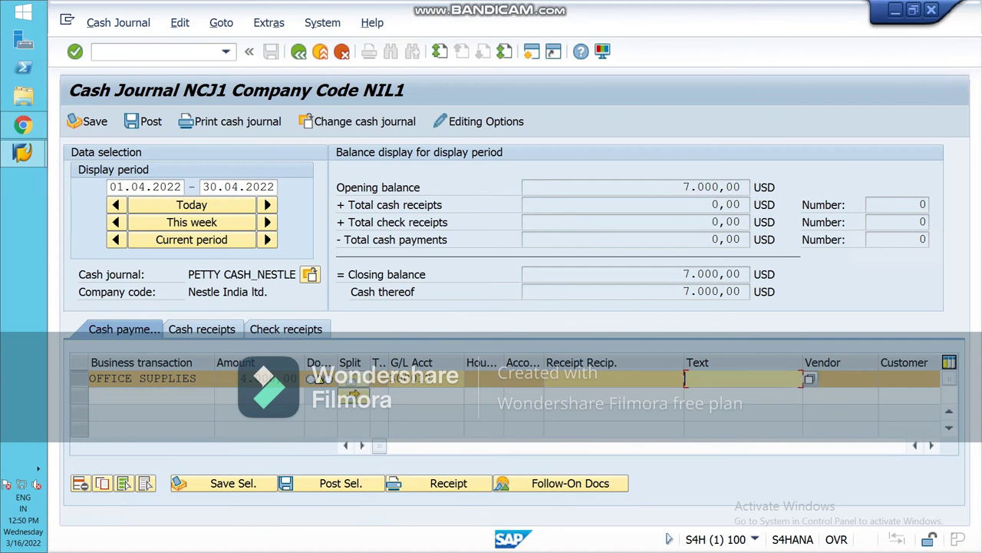
{"action": "type", "text": "ST"}
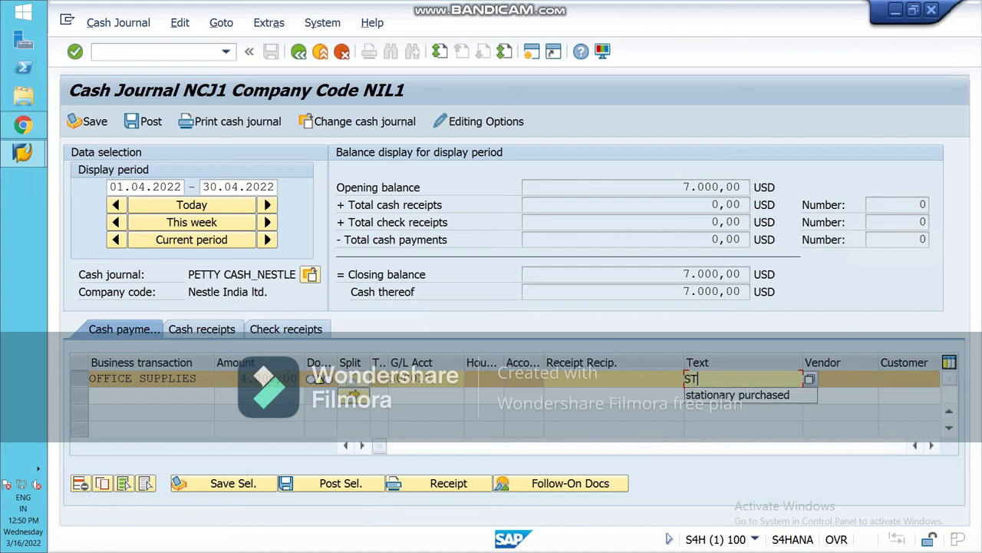
{"action": "key", "text": "Down"}
{"action": "key", "text": "Return"}
{"action": "key", "text": "Return"}
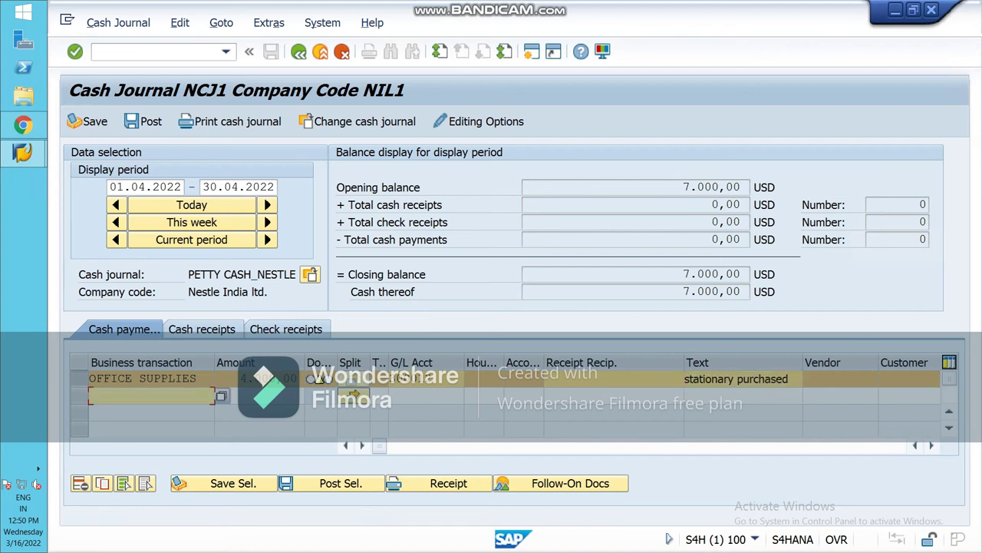
{"action": "left_click", "coordinate": [142, 377]}
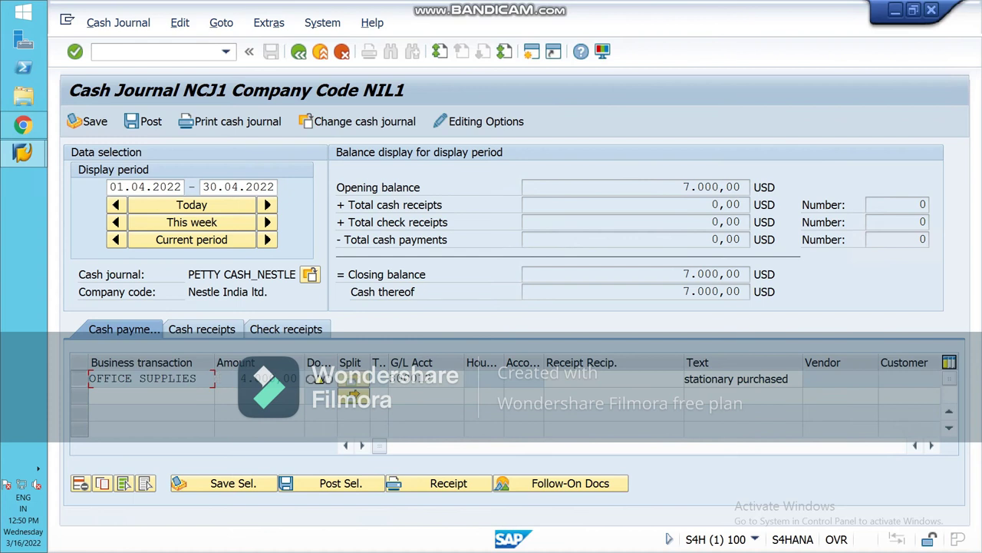
{"action": "left_click", "coordinate": [151, 396]}
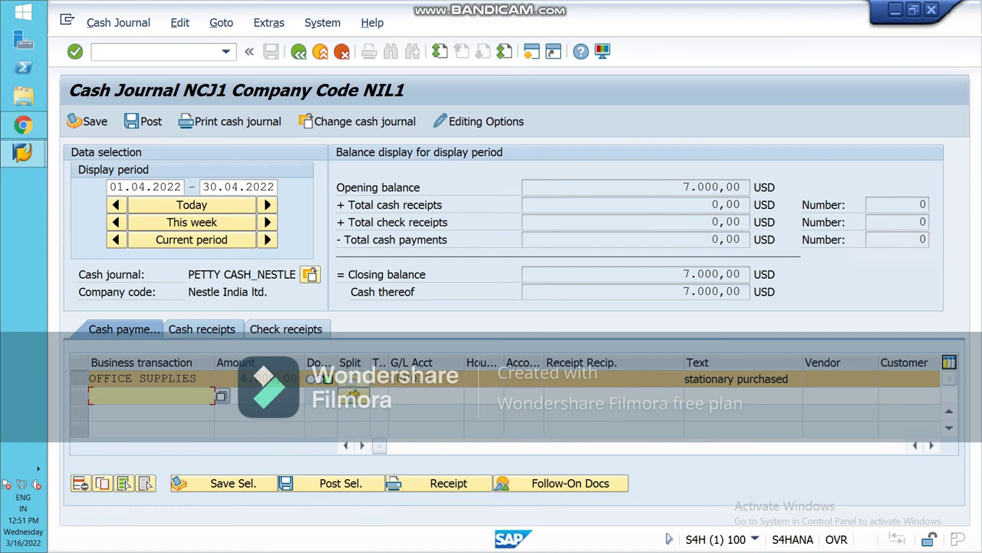
Start a cash receipt line with business transaction CUSTOMER and amount 50
{"action": "left_click", "coordinate": [202, 329]}
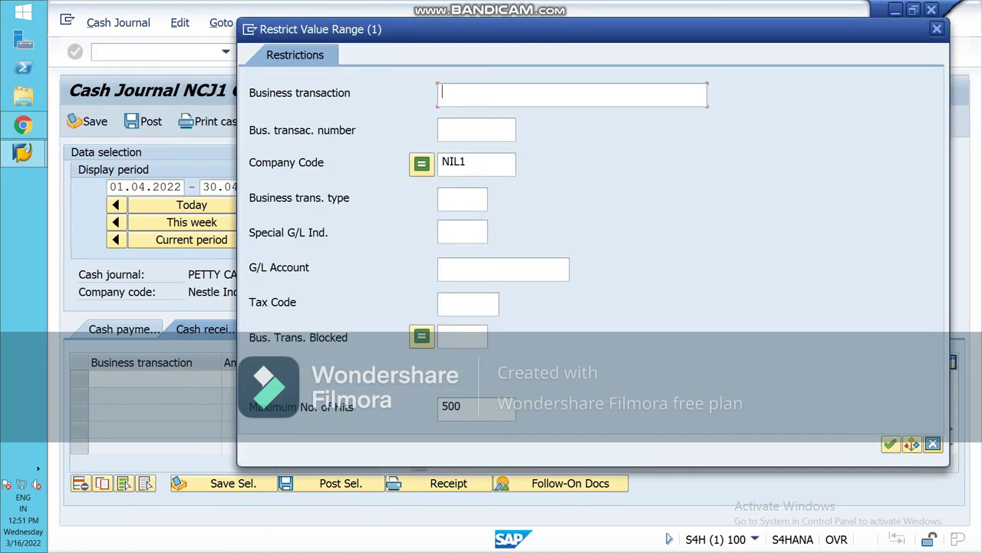
{"action": "left_click", "coordinate": [889, 444]}
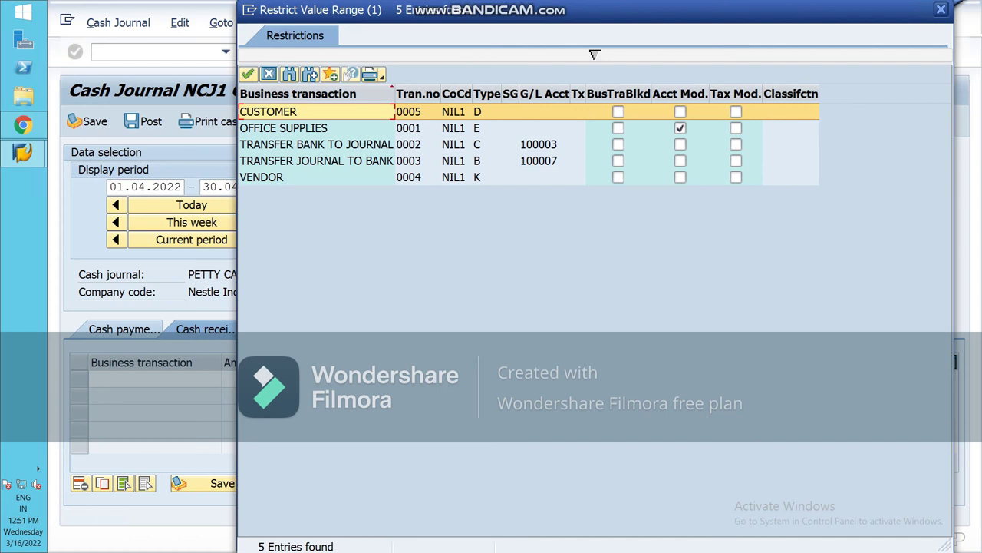
{"action": "key", "text": "Escape"}
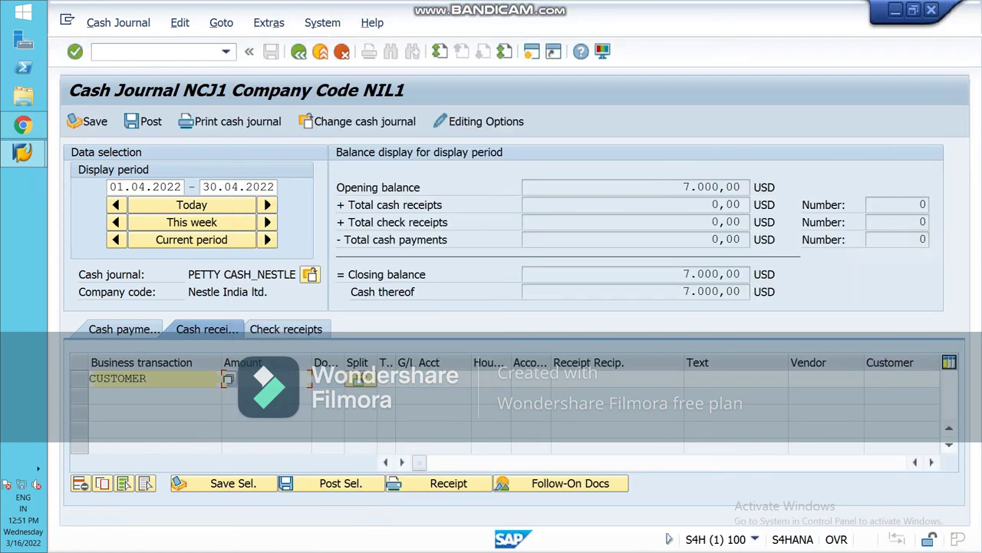
{"action": "left_click", "coordinate": [266, 378]}
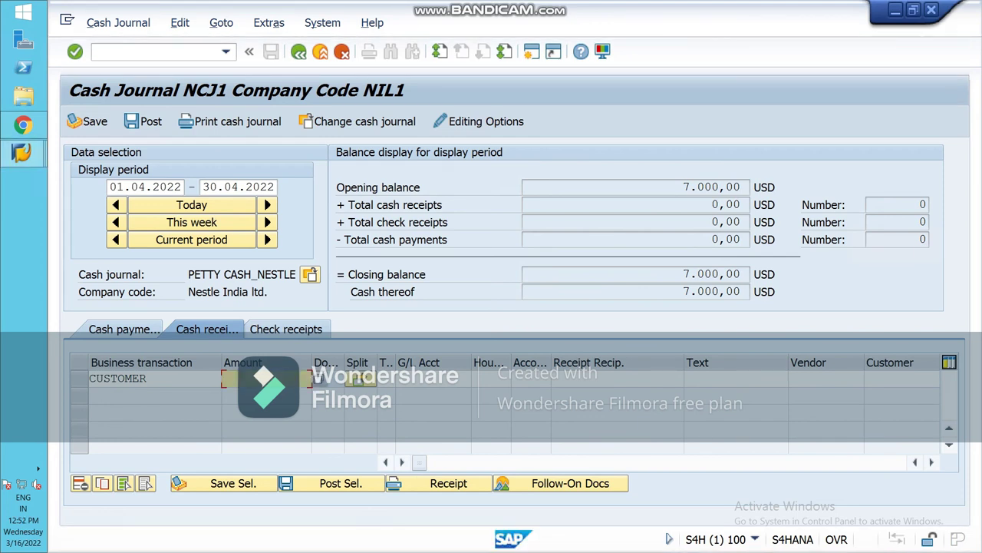
{"action": "type", "text": "50"}
Pick customer Vodafone Idea from the NIL1 customer search for the CUSTOMER receipt
{"action": "left_click", "coordinate": [902, 377]}
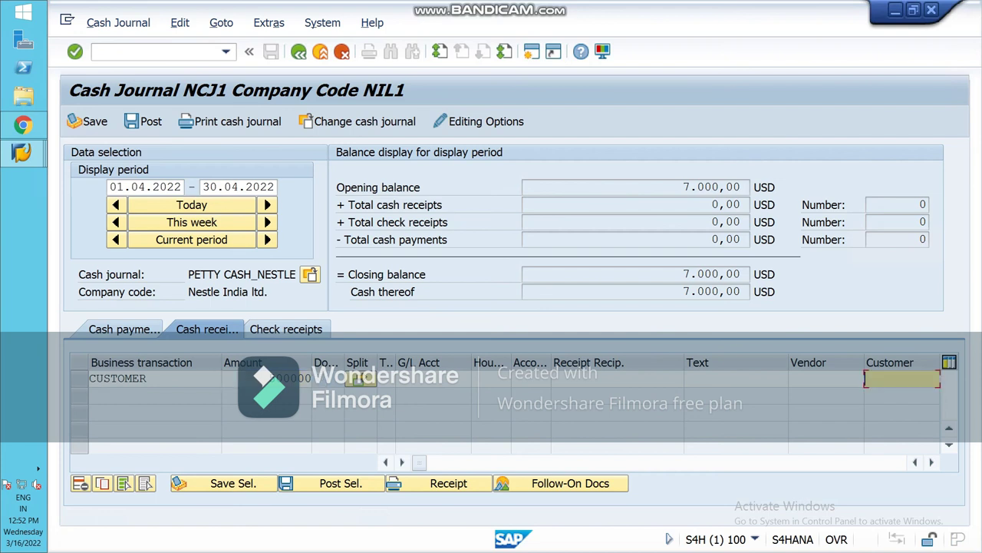
{"action": "left_click", "coordinate": [931, 462]}
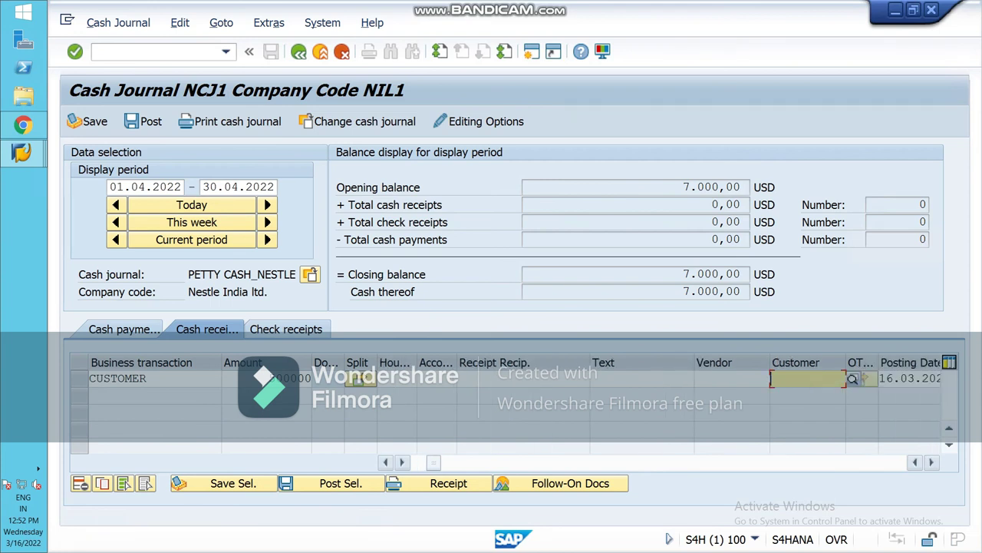
{"action": "left_click", "coordinate": [852, 378]}
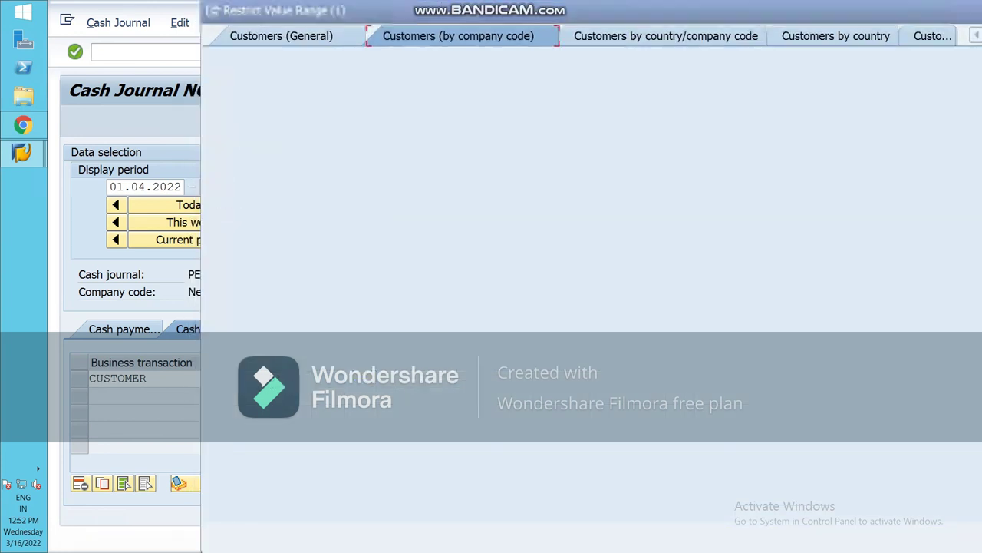
{"action": "key", "text": "Return"}
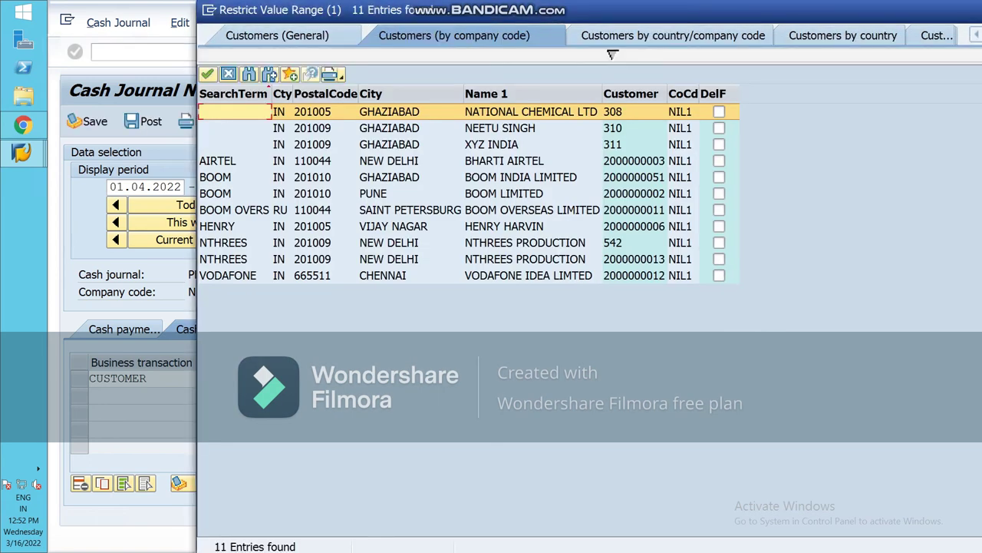
{"action": "left_click", "coordinate": [634, 275]}
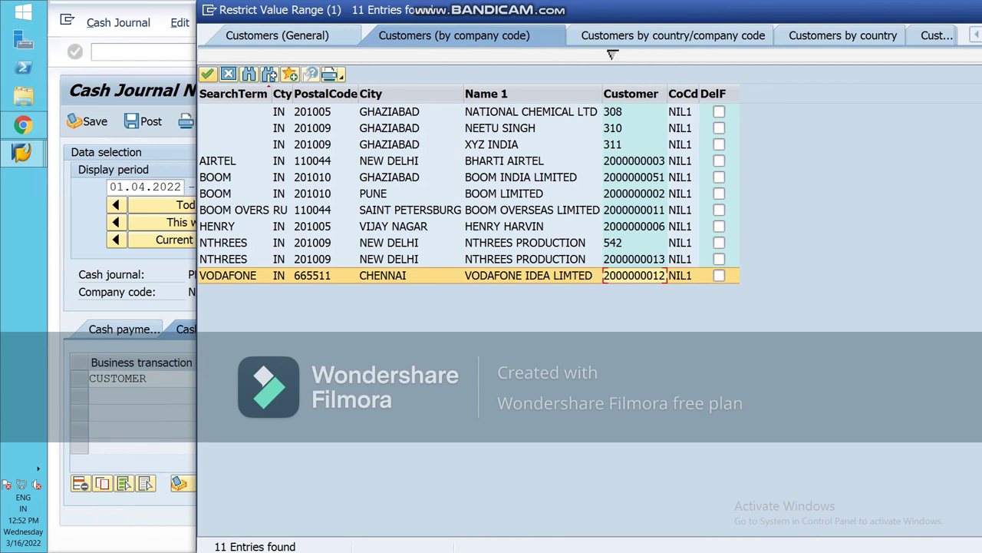
{"action": "left_click", "coordinate": [207, 74]}
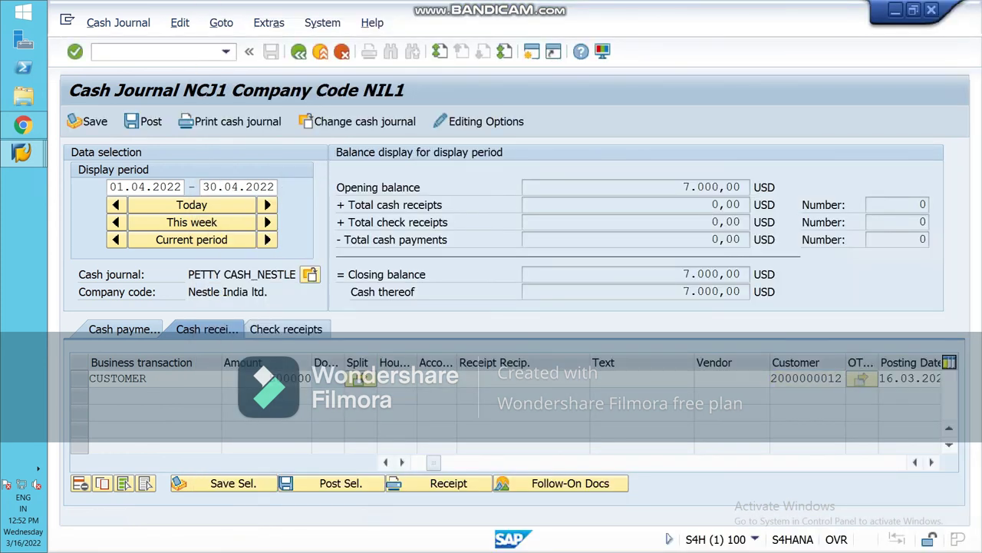
{"action": "key", "text": "Return"}
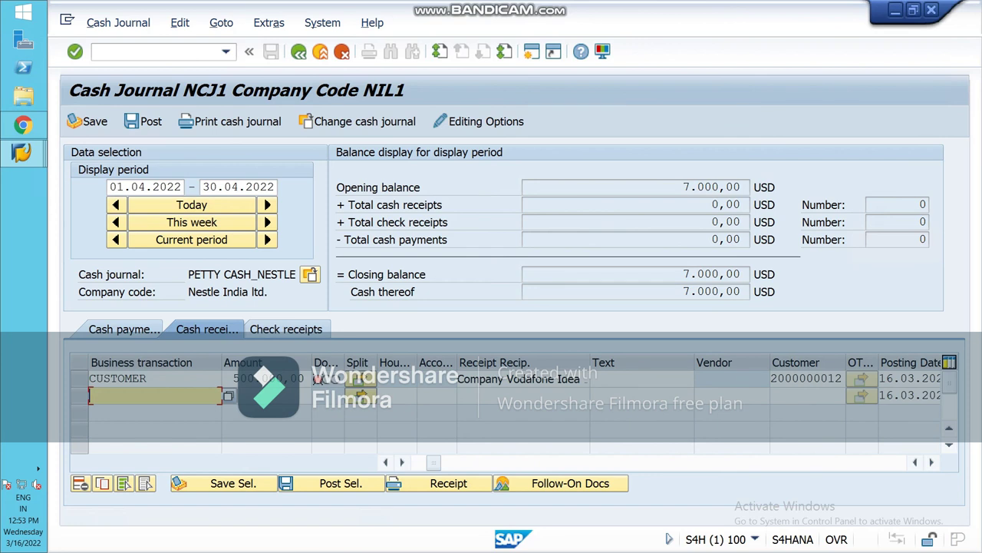
Give the CUSTOMER receipt the text 'payment rec from cx' and post it, reaching 507.000,00 USD
{"action": "left_click", "coordinate": [79, 378]}
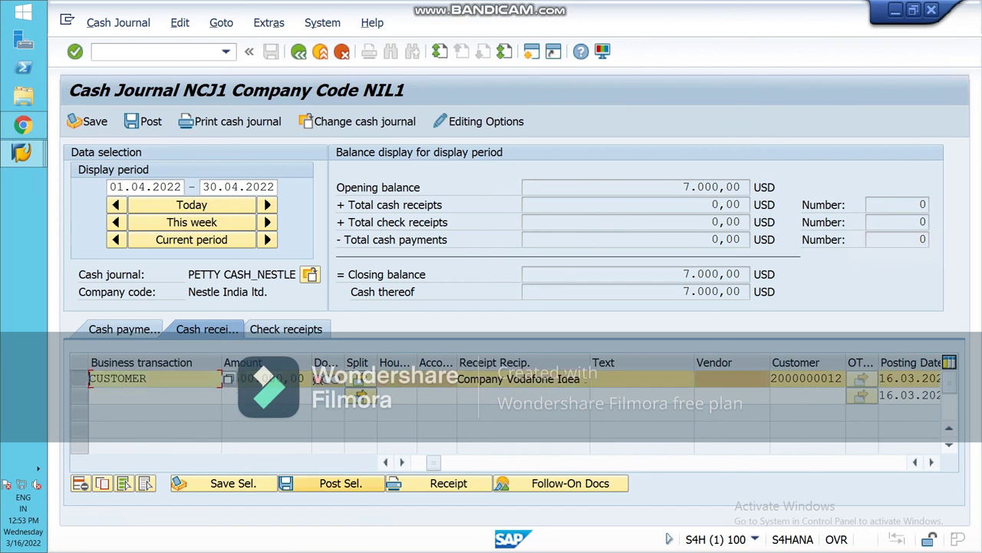
{"action": "left_click", "coordinate": [614, 378]}
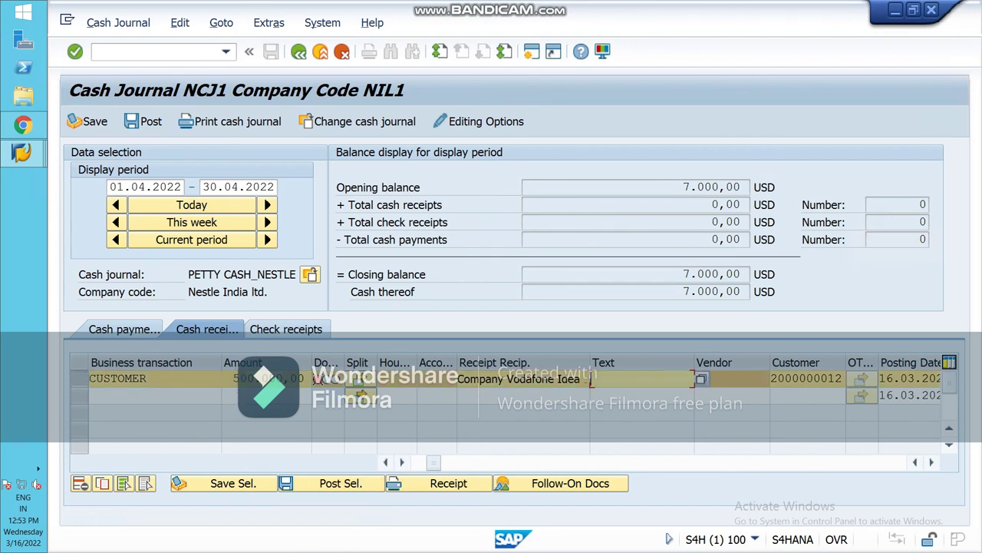
{"action": "type", "text": "RE"}
{"action": "key", "text": "BackSpace"}
{"action": "key", "text": "BackSpace"}
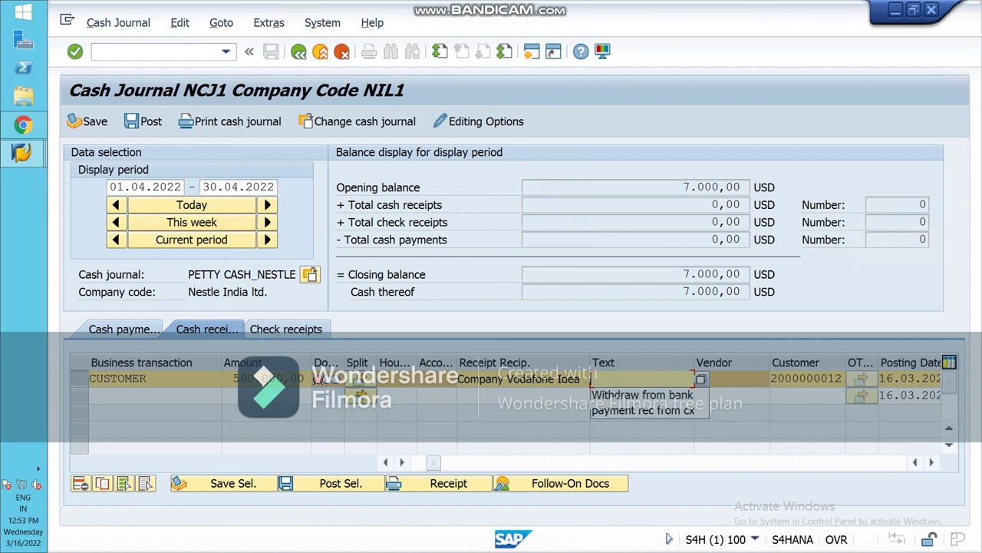
{"action": "key", "text": "Down"}
{"action": "key", "text": "Down"}
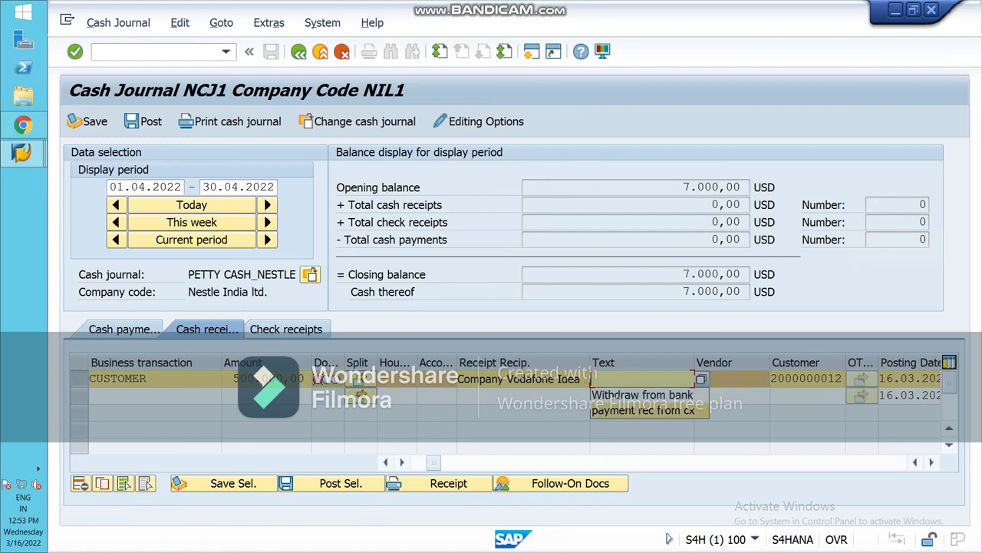
{"action": "key", "text": "Return"}
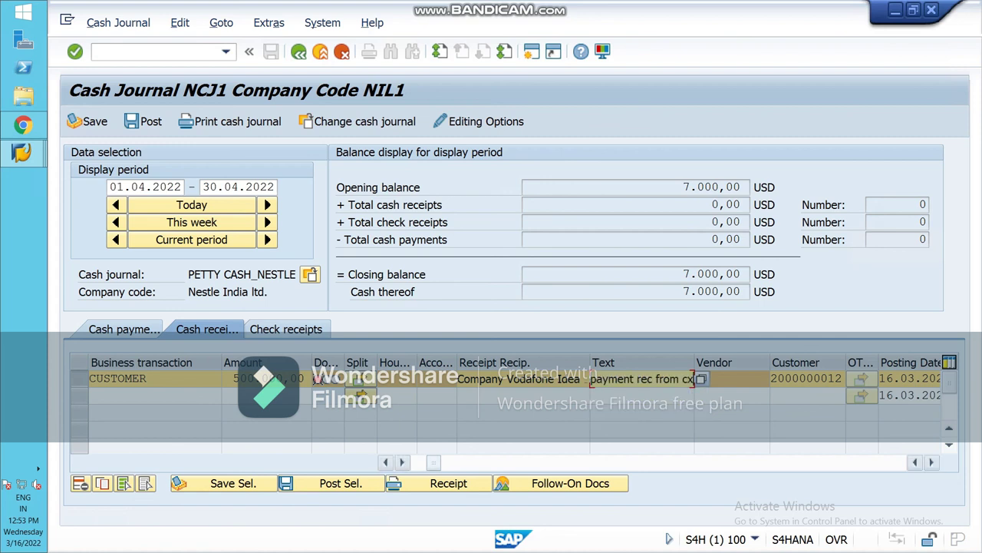
{"action": "left_click", "coordinate": [337, 483]}
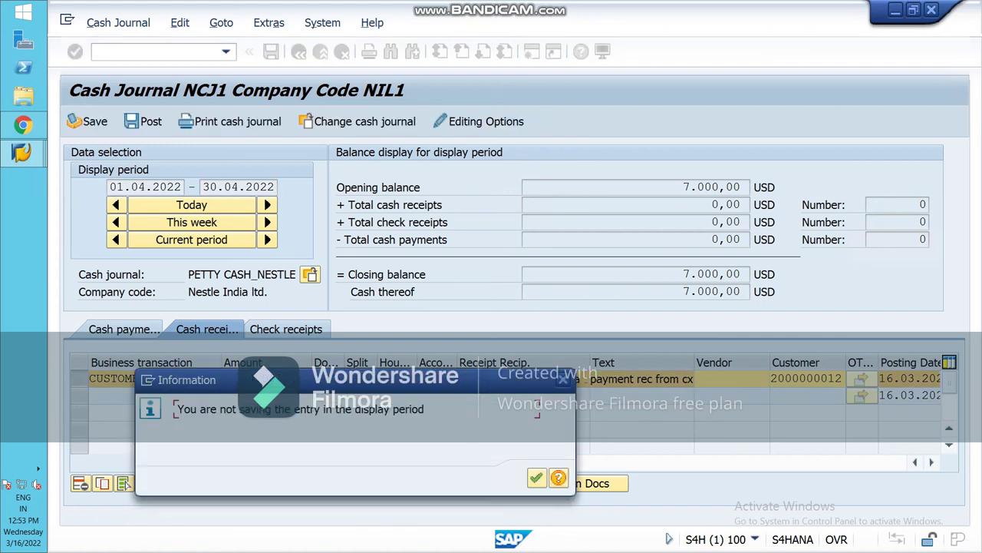
{"action": "key", "text": "Return"}
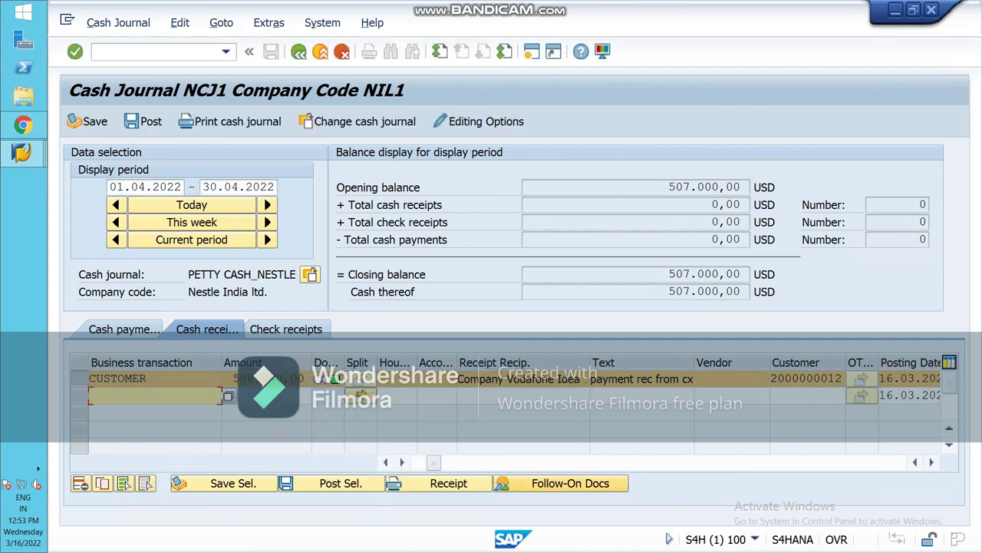